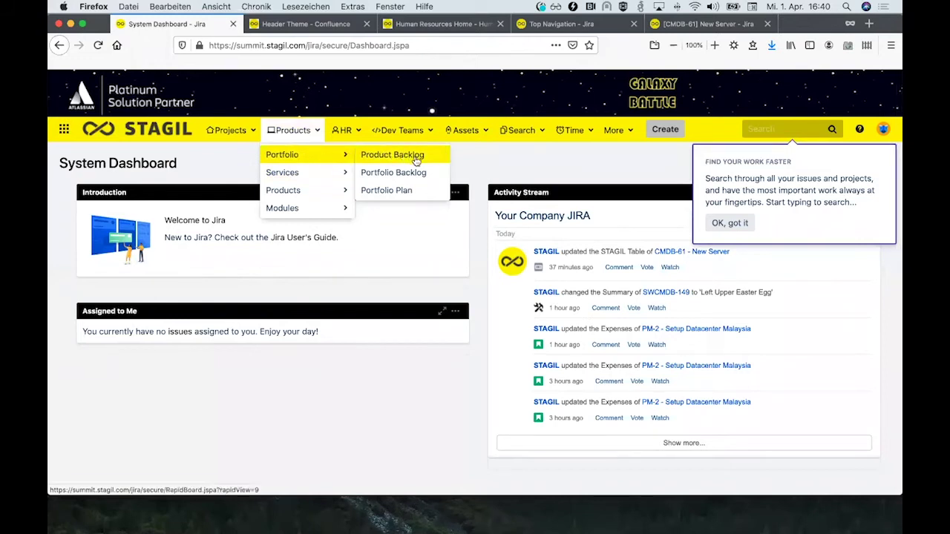
- Close the open Products navigation list and log out of the current Jira account
left_click(472, 158)
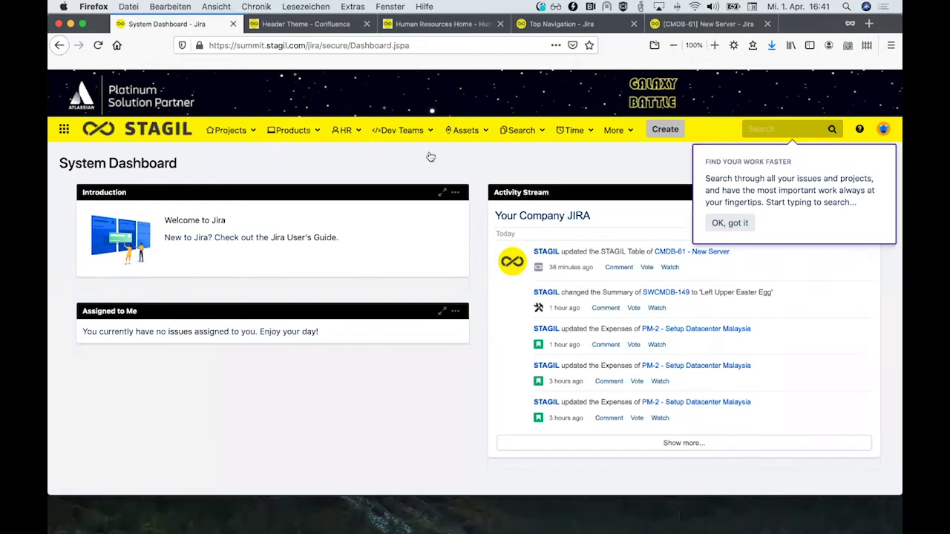
left_click(883, 130)
left_click(826, 313)
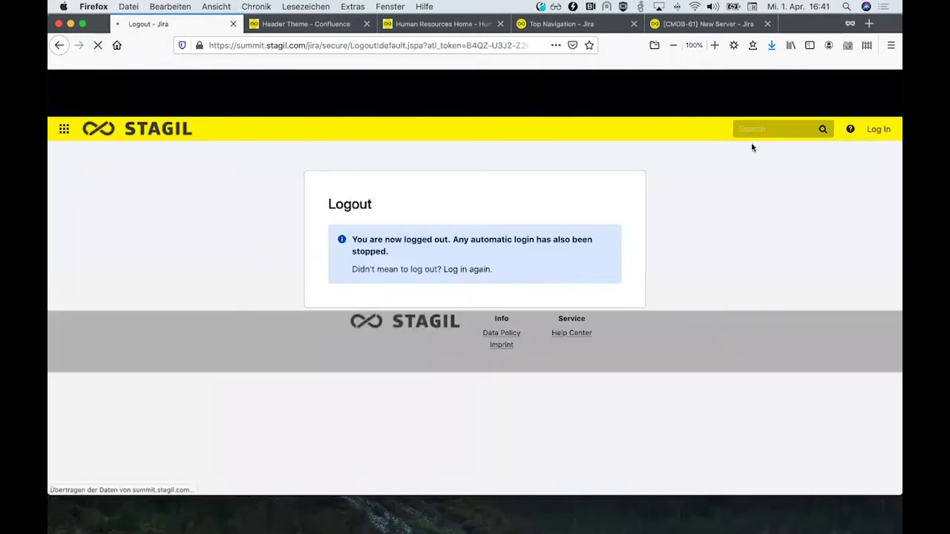
- Log back in to Jira with the administrator username and the account password
left_click(877, 133)
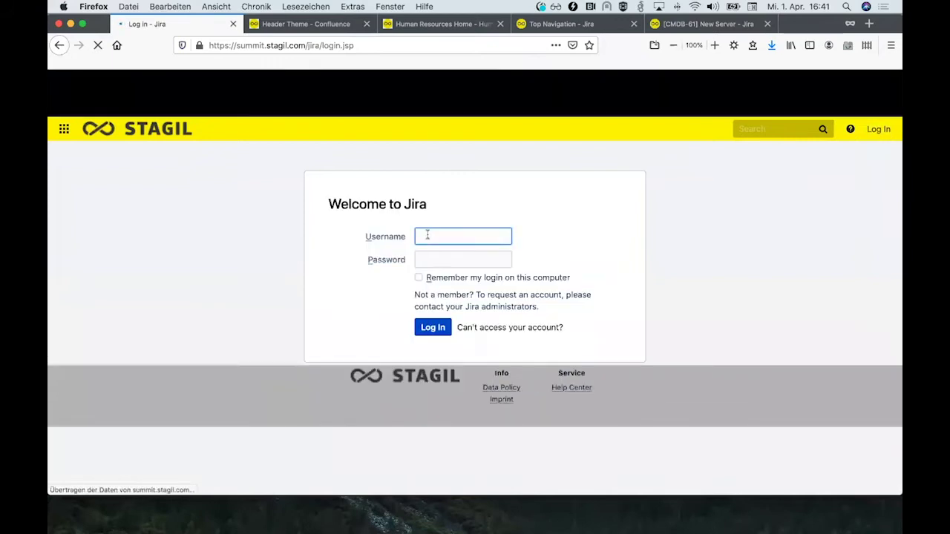
left_click(427, 236)
left_click(439, 251)
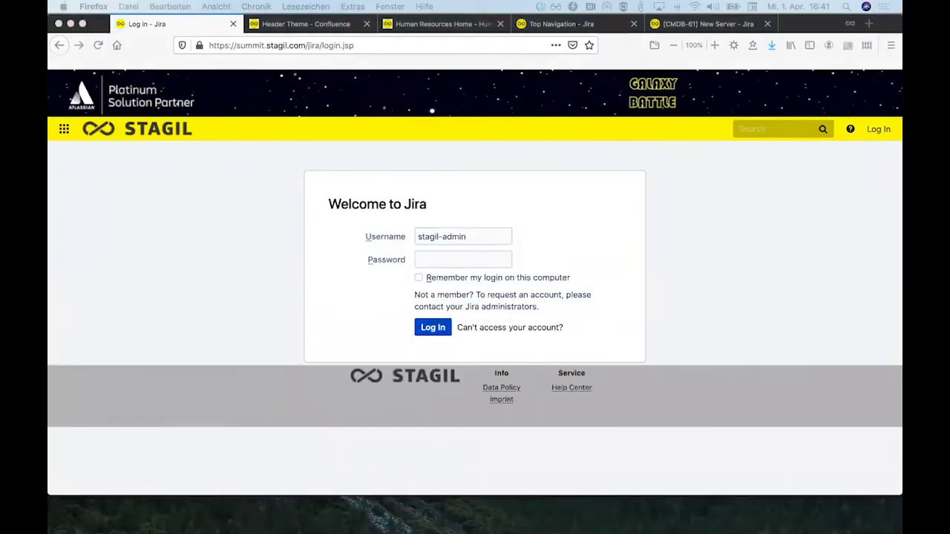
left_click(458, 259)
key("super+v")
key("Return")
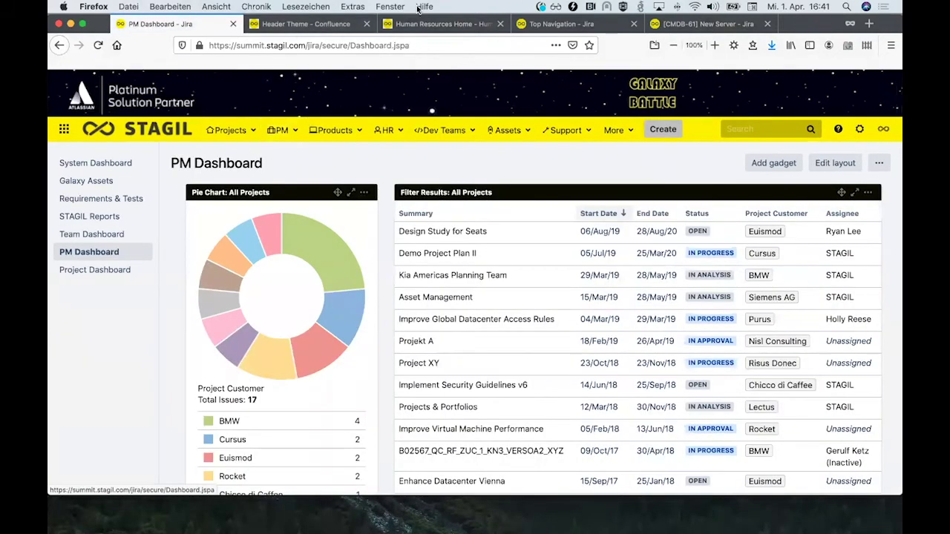
- Examine the Top Navigation Entry Config list, including each entry's type, icon and visibility whitelist
left_click(553, 24)
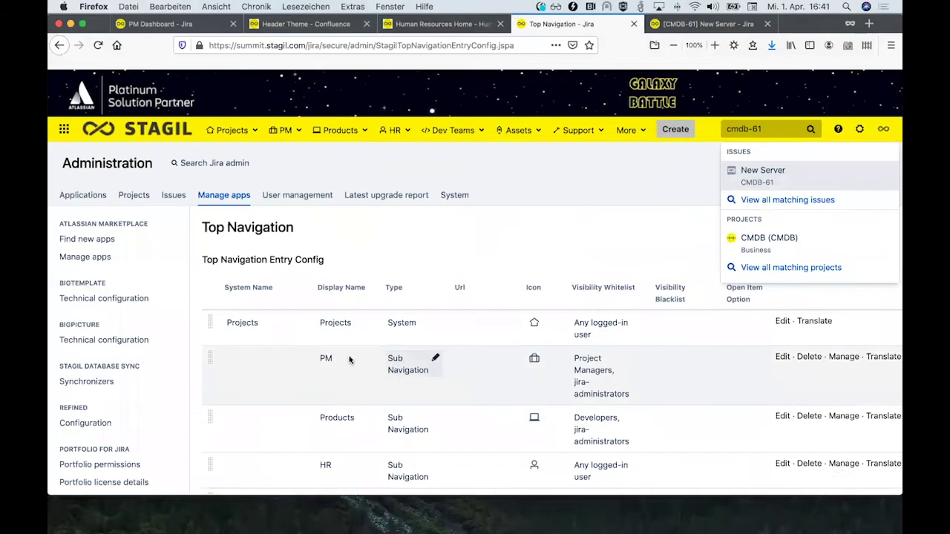
scroll(133, 412, "down", 2)
scroll(134, 412, "down", 3)
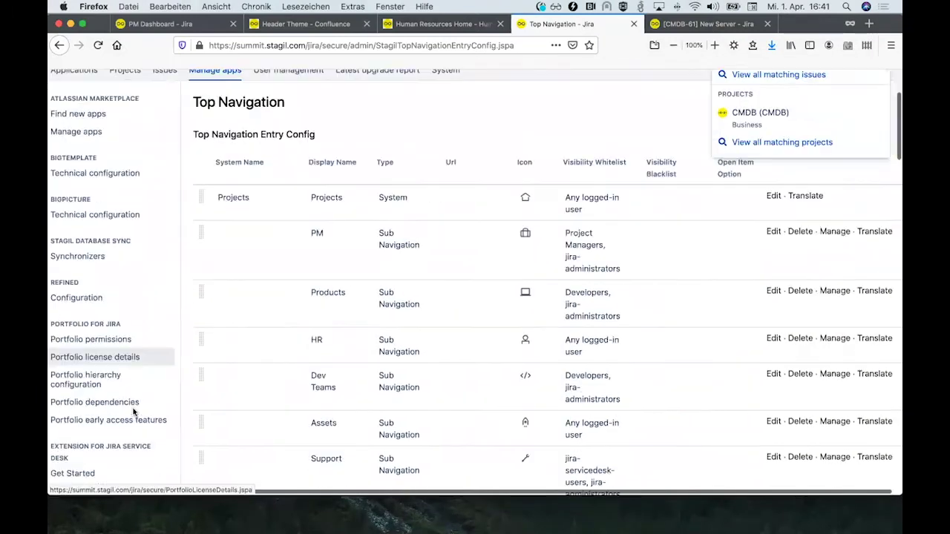
scroll(134, 413, "down", 15)
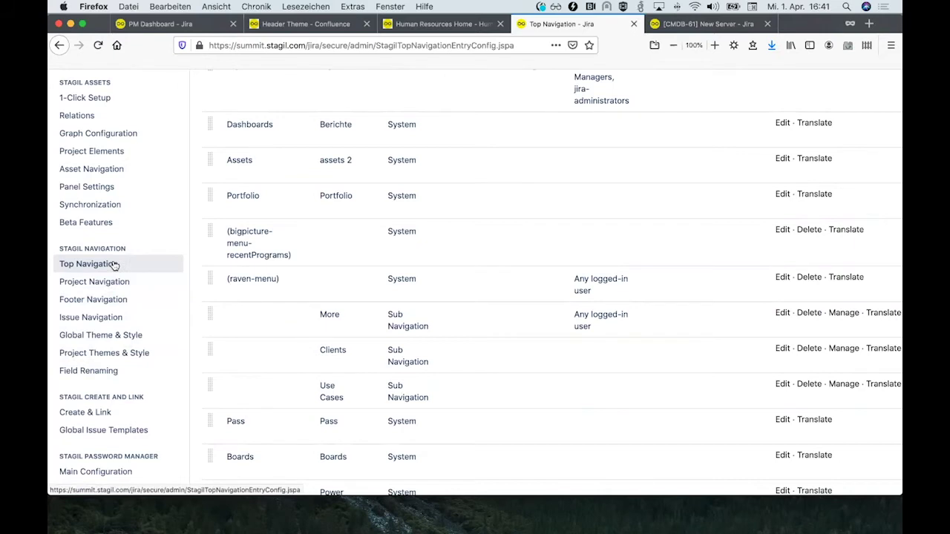
scroll(373, 259, "up", 10)
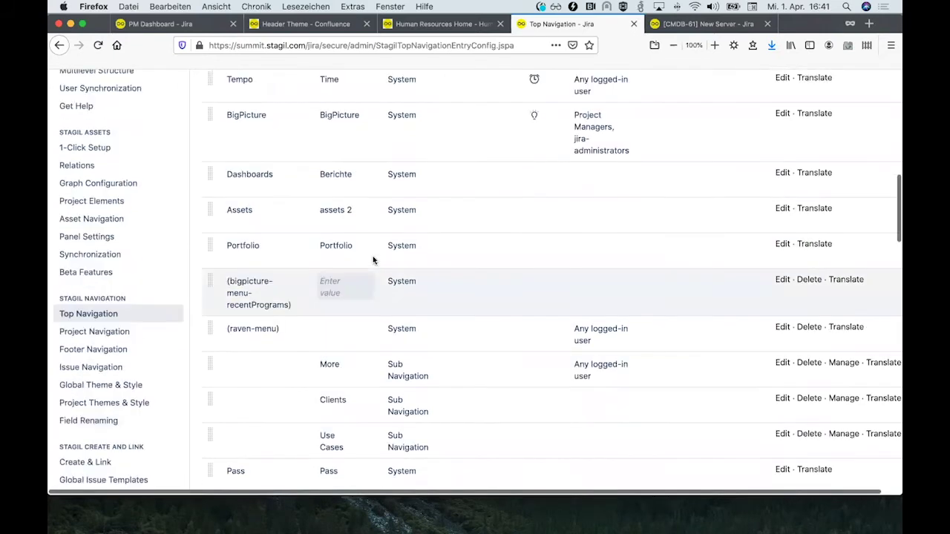
scroll(374, 259, "up", 3)
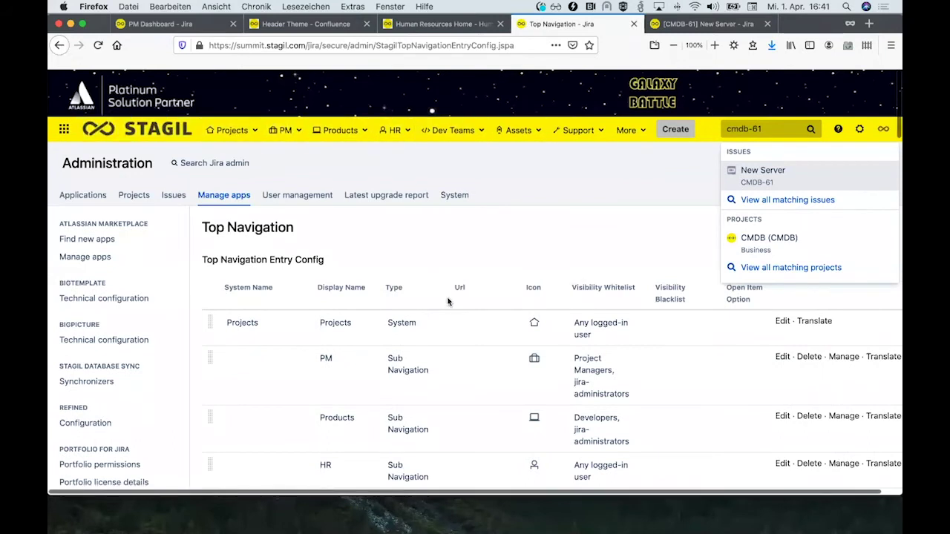
scroll(448, 300, "down", 1)
scroll(448, 301, "down", 1)
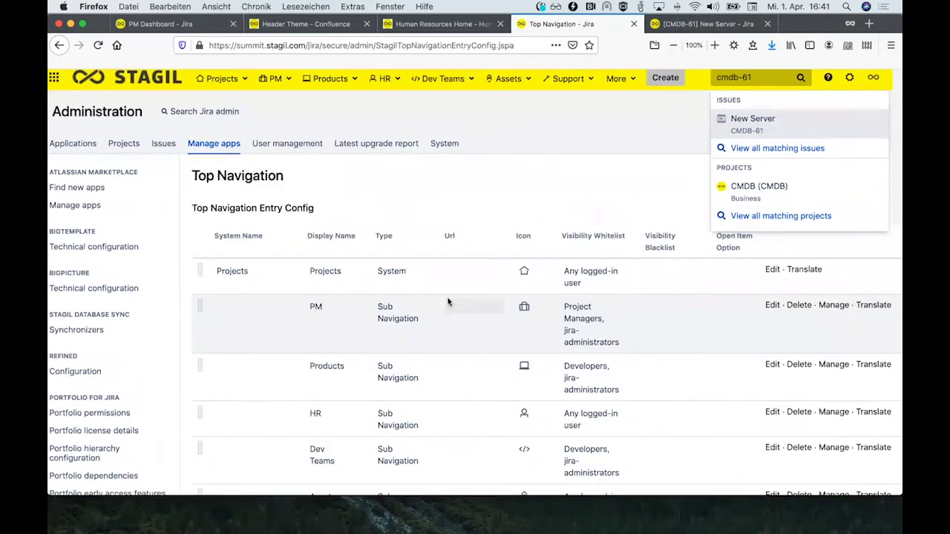
left_click(630, 152)
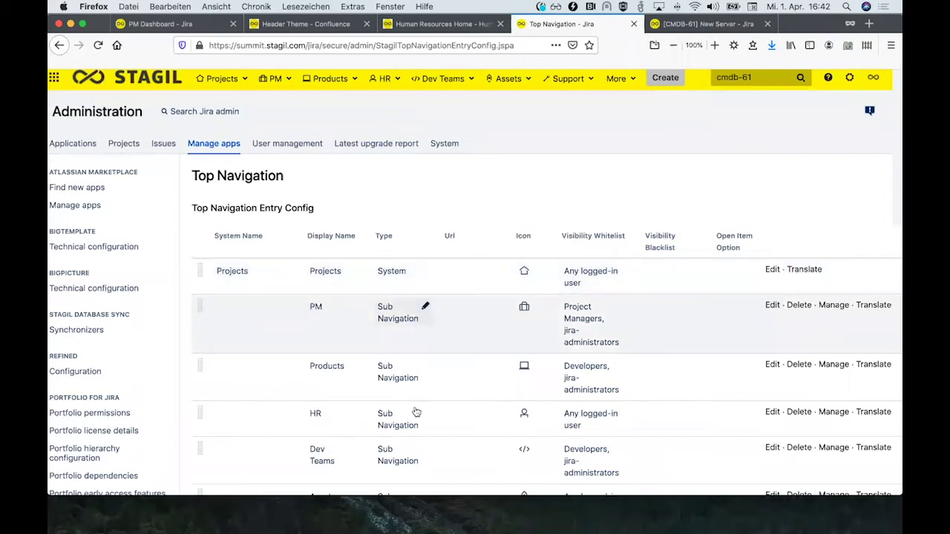
scroll(415, 410, "down", 7)
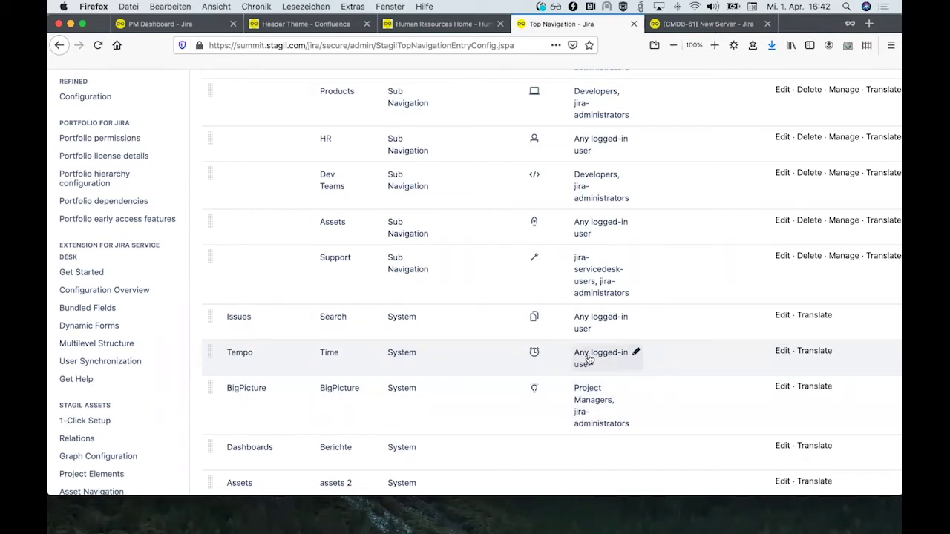
scroll(601, 319, "up", 5)
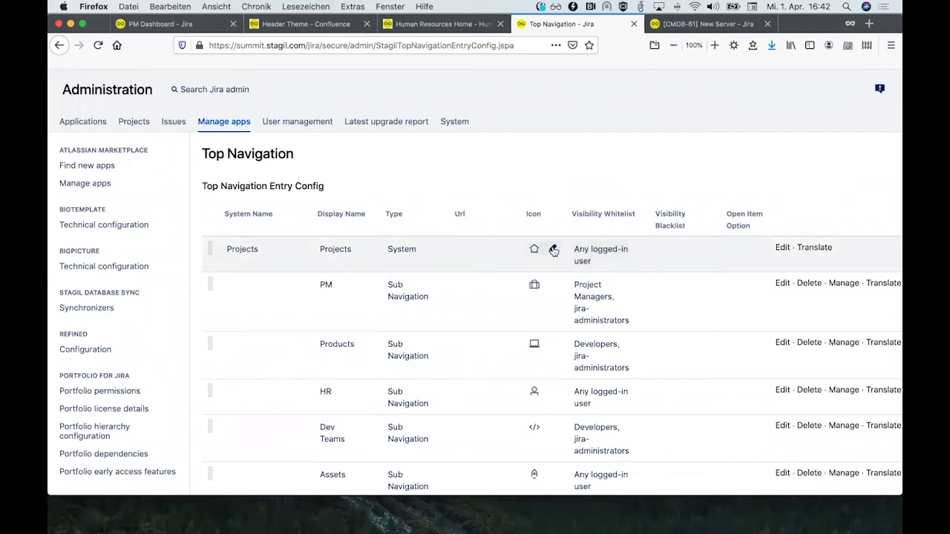
- Open the Projects entry for editing and look through the icons available for it
left_click(553, 251)
left_click(553, 250)
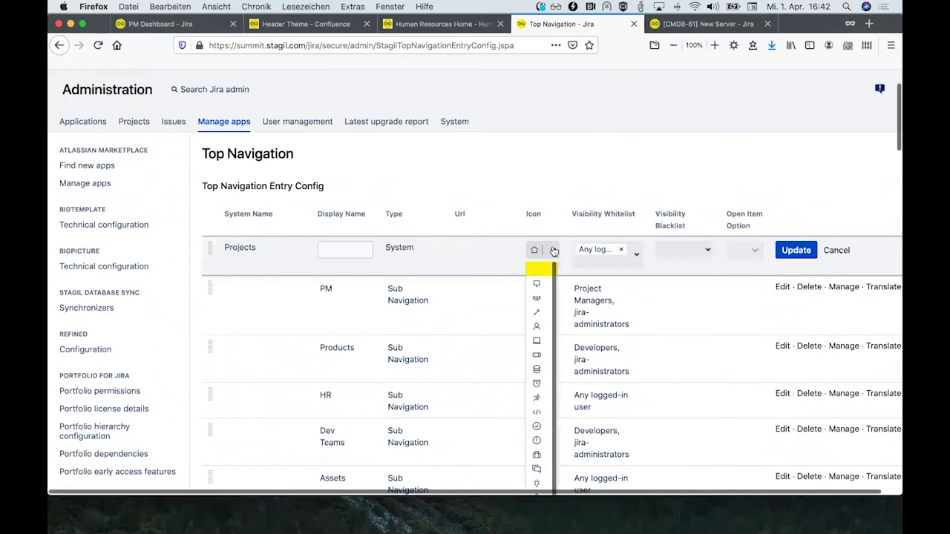
scroll(537, 391, "down", 1)
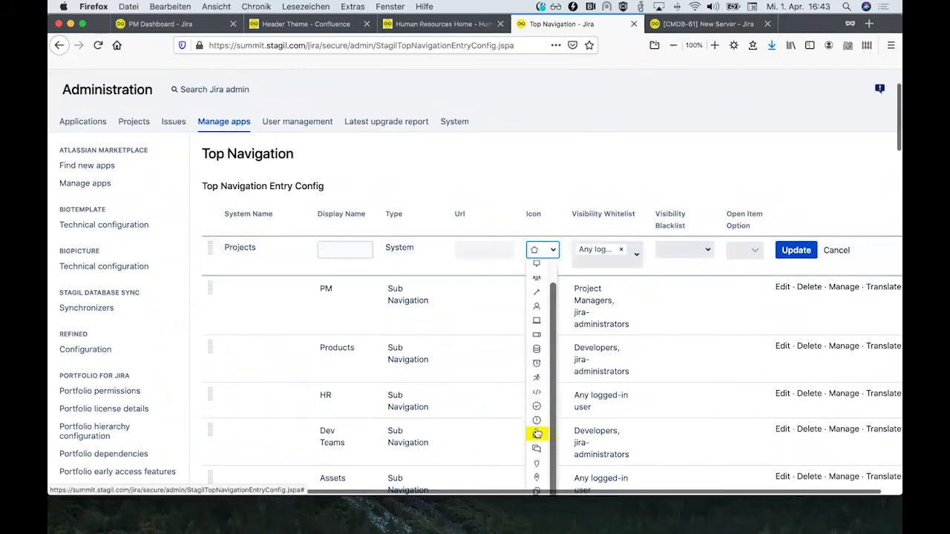
scroll(549, 416, "down", 1)
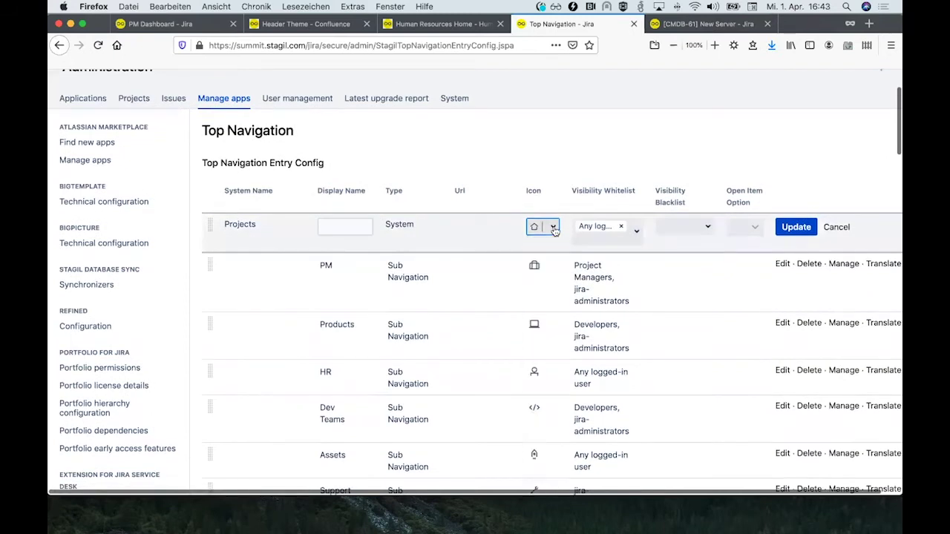
left_click(550, 235)
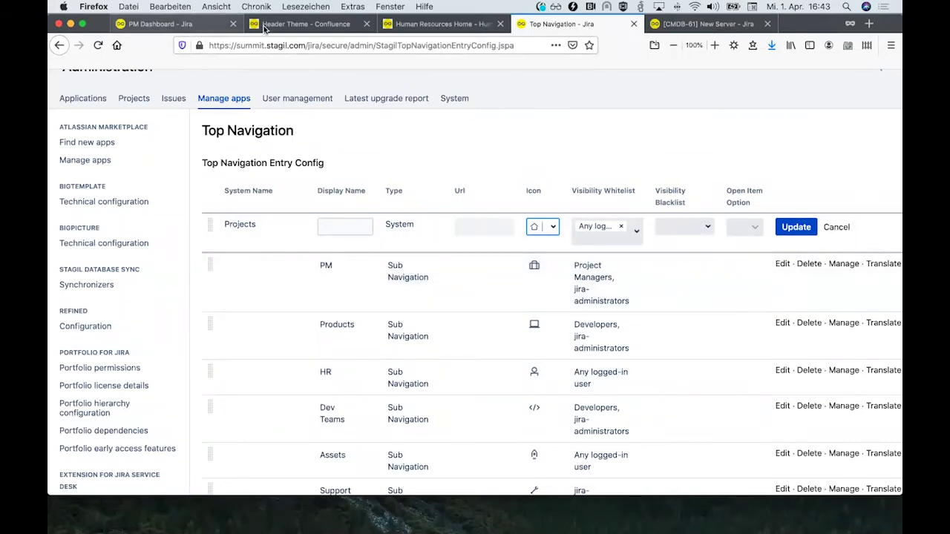
- Inspect the sub-items of the PM and Products navigation entries on the PM Dashboard page
left_click(211, 26)
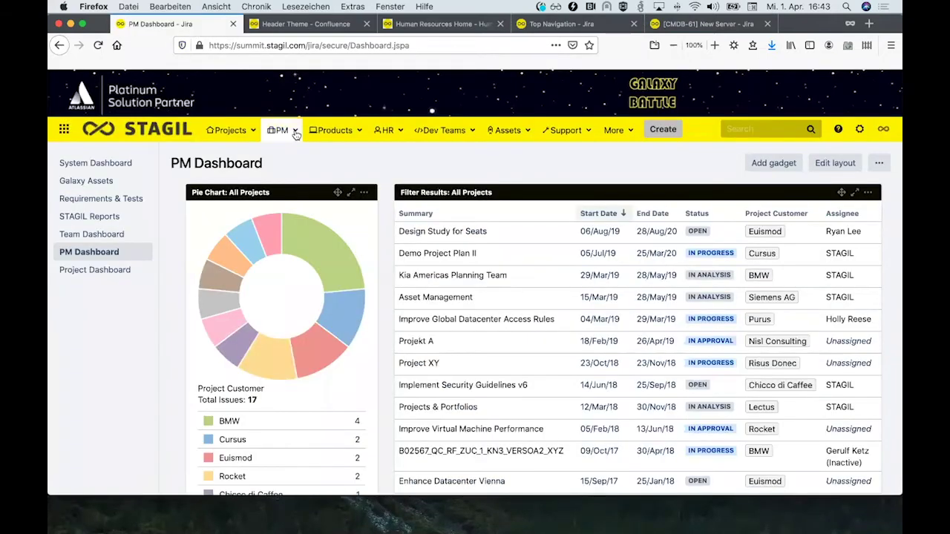
left_click(295, 133)
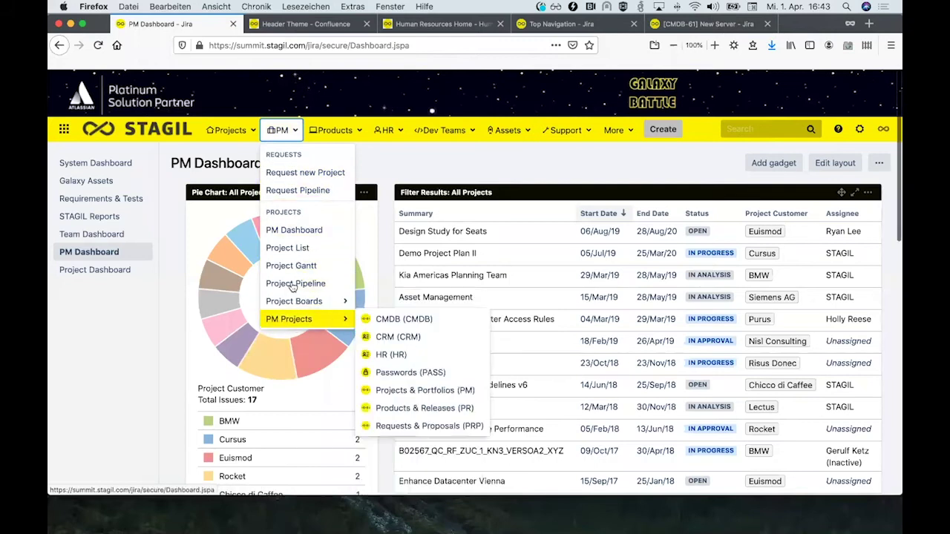
left_click(334, 130)
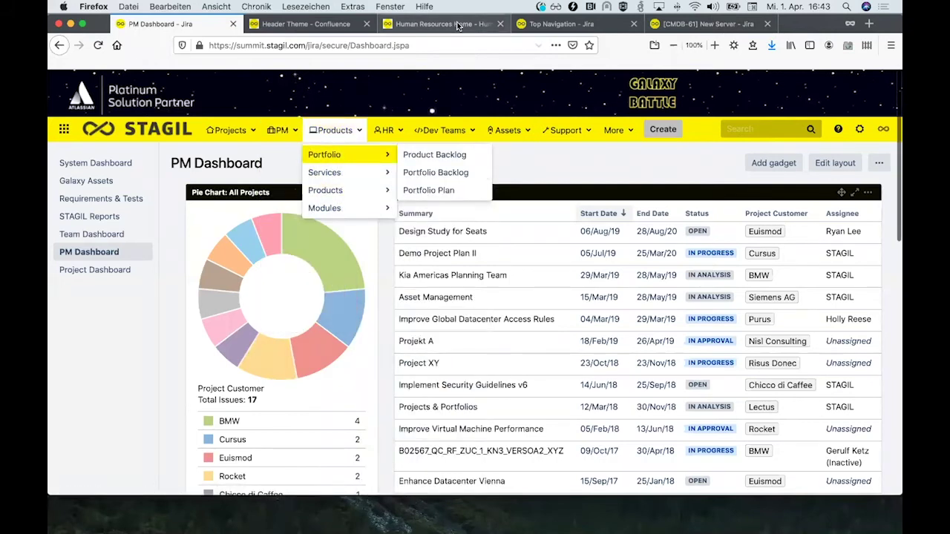
- Review the type options available for the PM entry in the Top Navigation config, leaving the edit without saving
left_click(549, 25)
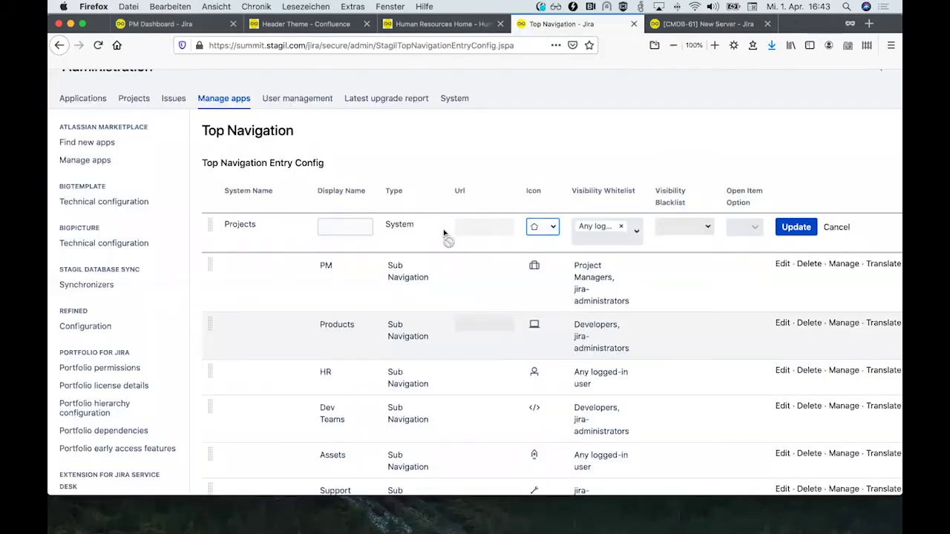
left_click(436, 265)
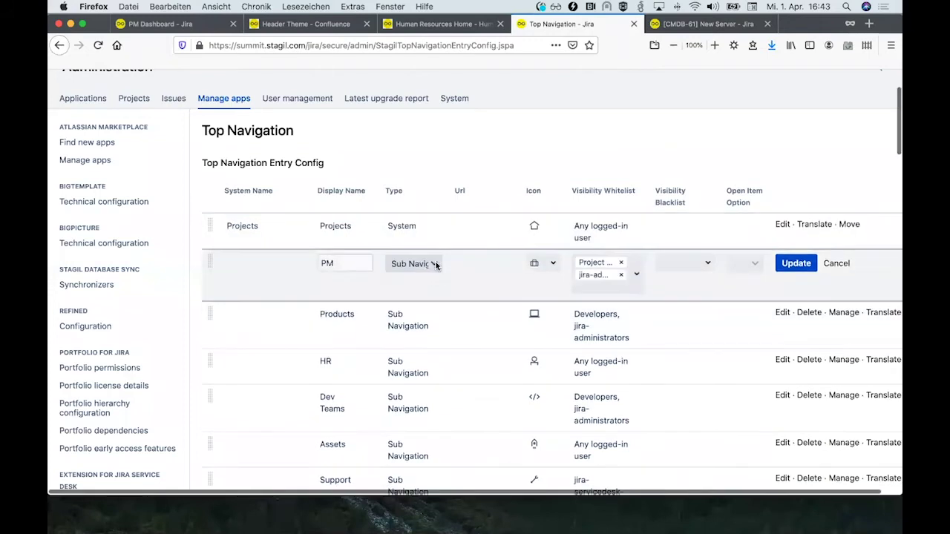
left_click(435, 265)
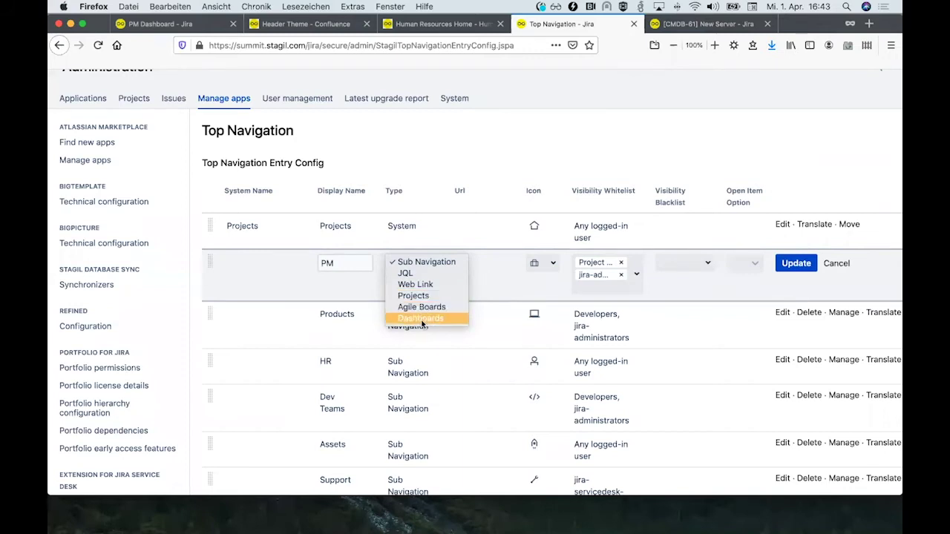
left_click(360, 264)
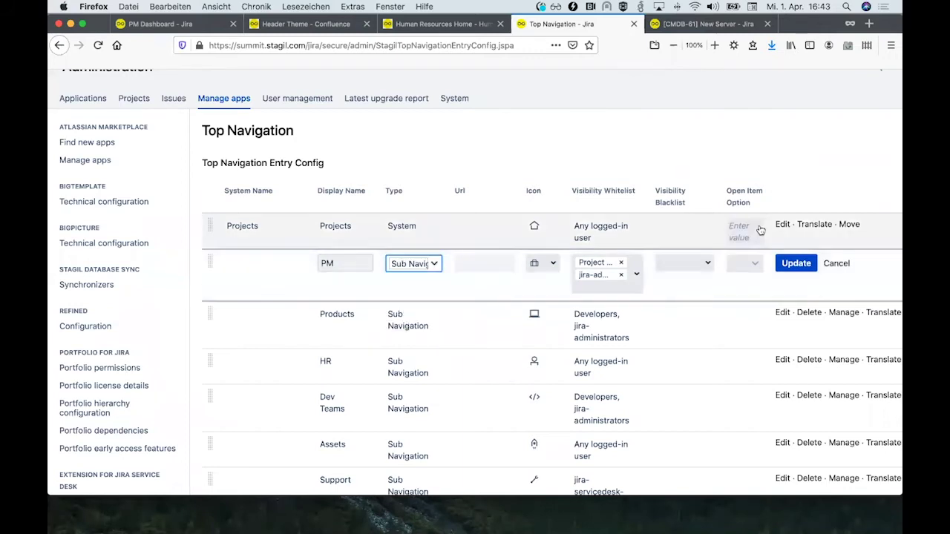
left_click(836, 263)
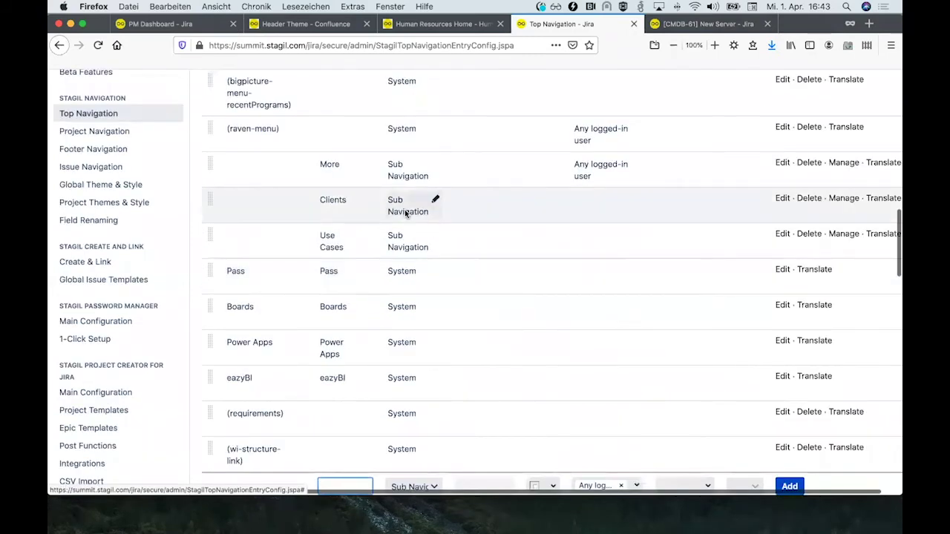
- Open the management page of the PM navigation entry and review its configured items
scroll(405, 214, "up", 10)
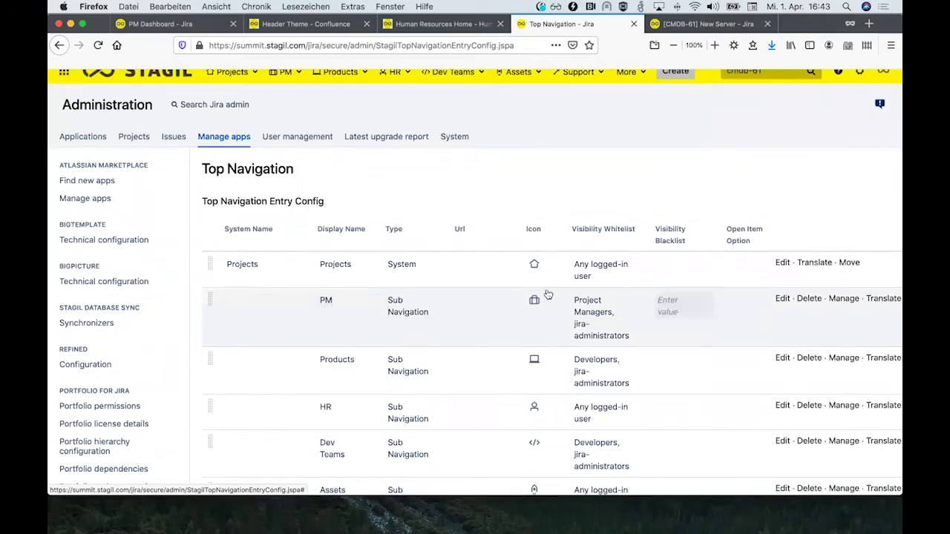
left_click(845, 301)
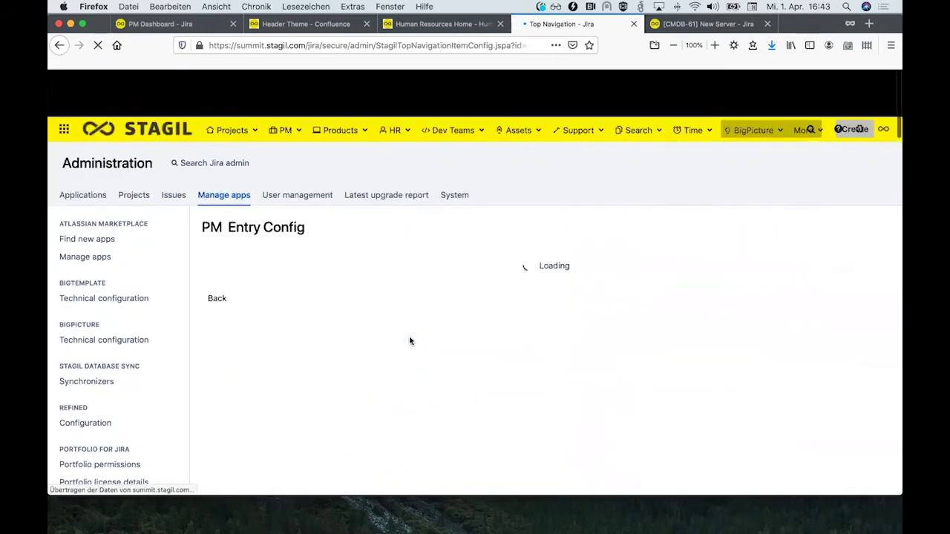
scroll(381, 252, "up", 2)
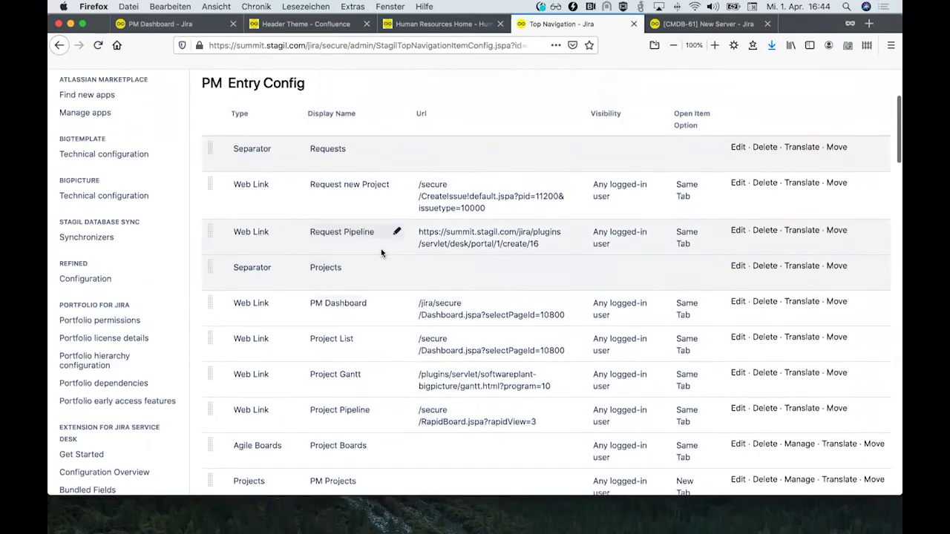
scroll(382, 254, "up", 1)
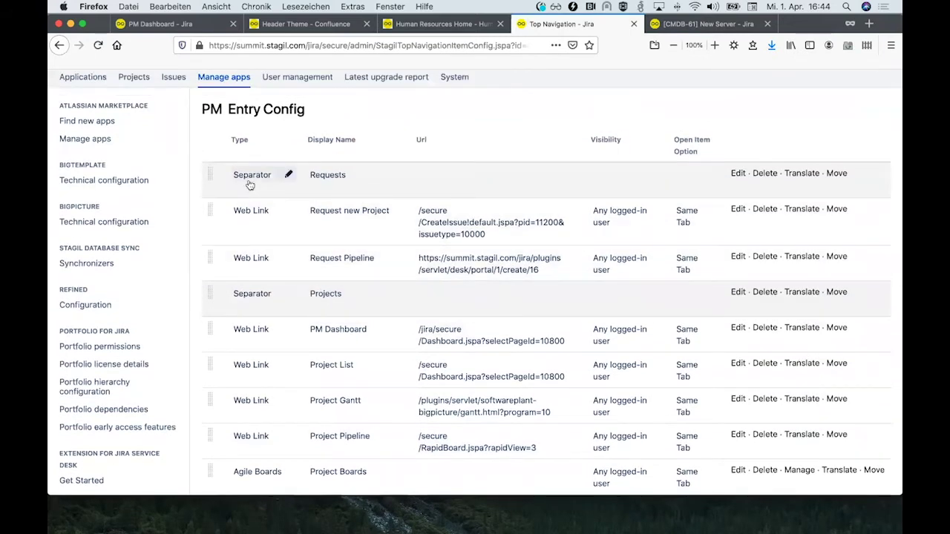
- Compare the configured PM items with the PM navigation entry shown on the PM Dashboard page
left_click(197, 27)
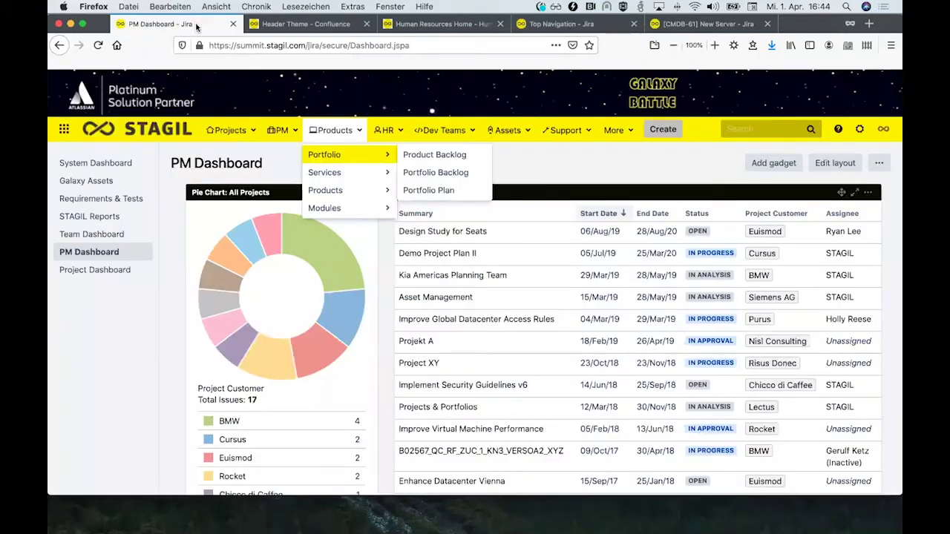
left_click(271, 131)
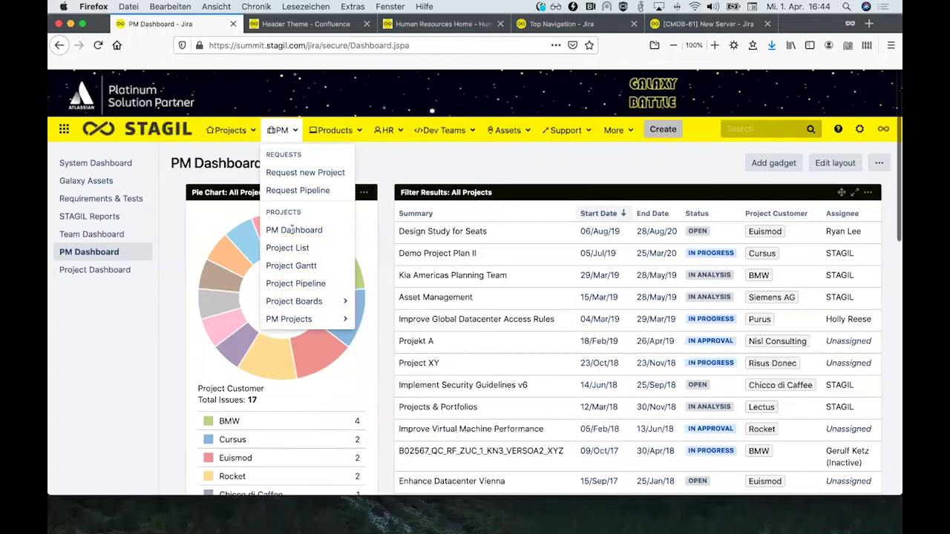
- Return to the PM Entry Config and open the board list configuration of the Project Boards item
left_click(562, 23)
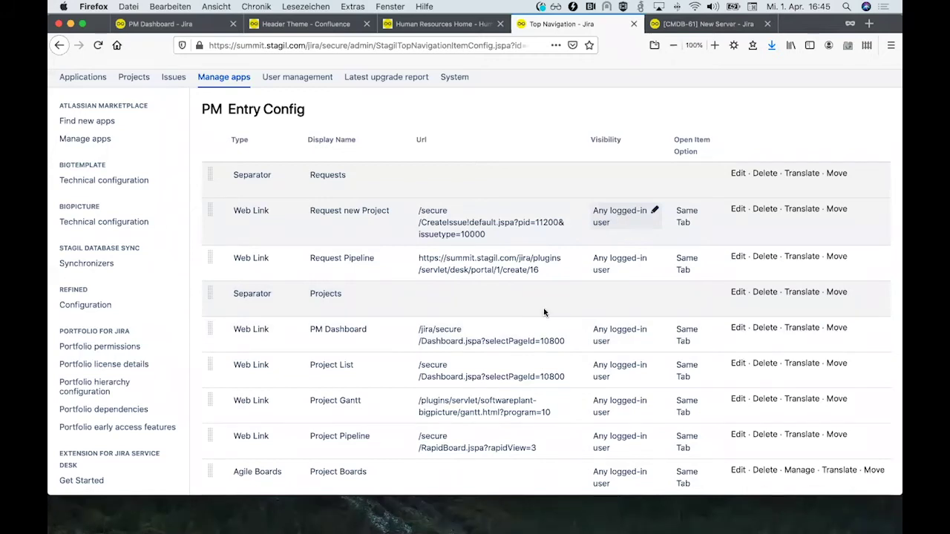
scroll(520, 393, "down", 5)
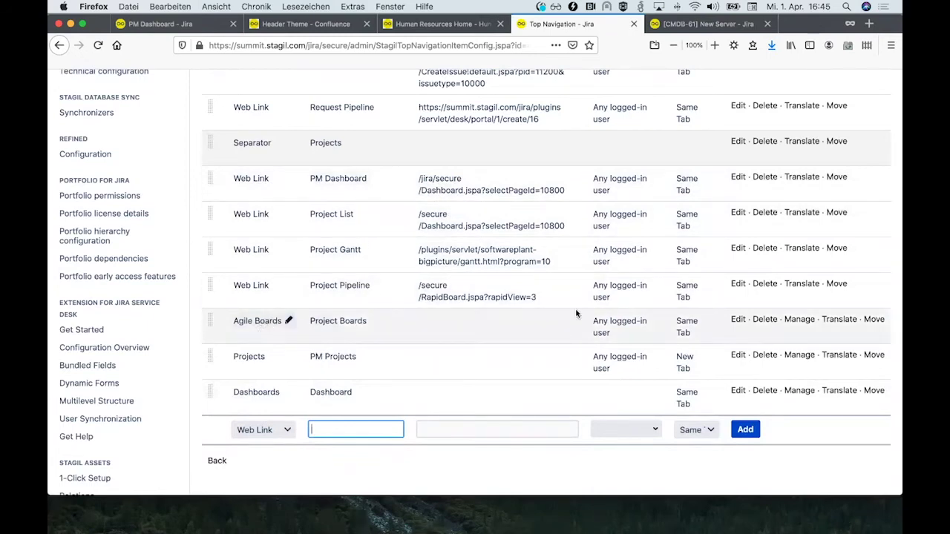
left_click(801, 320)
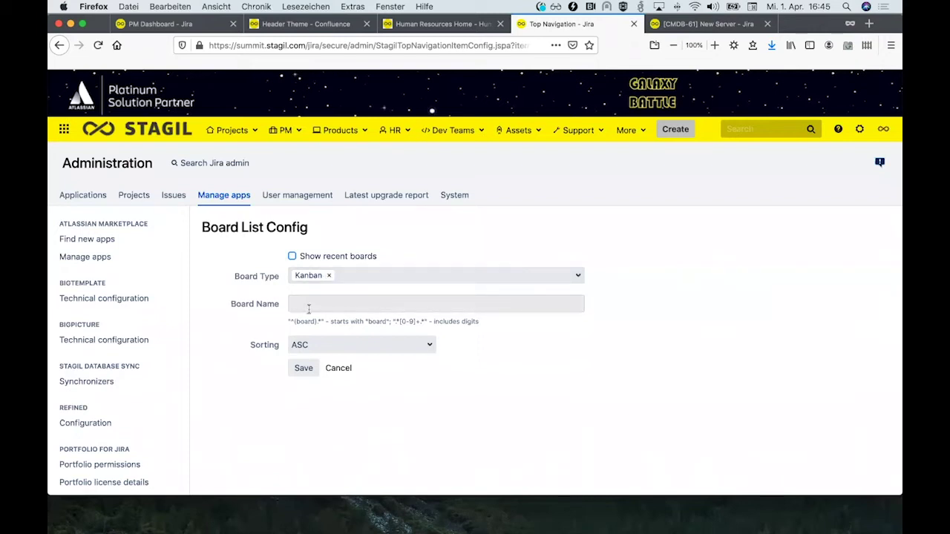
- Compare the board list settings with the PM navigation entry, leave them without saving and review the PM Entry Config list
left_click(300, 132)
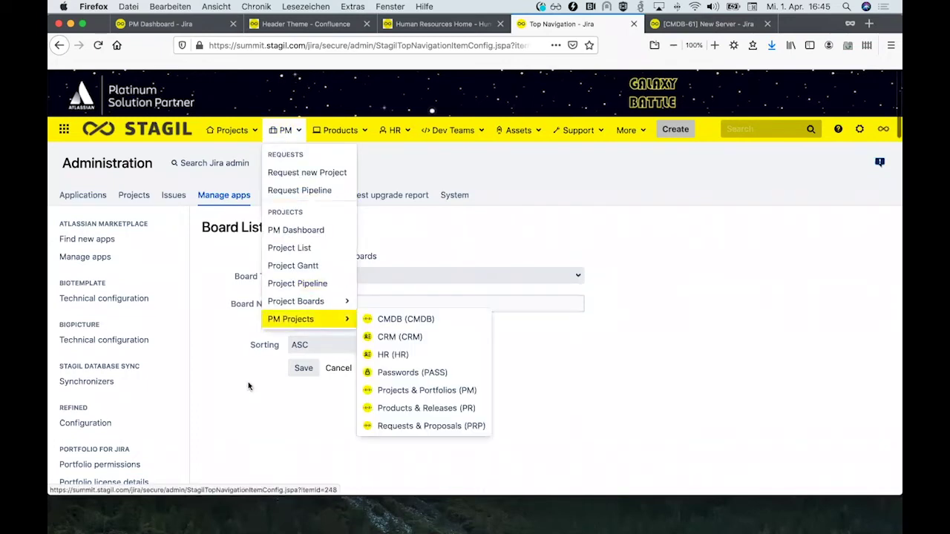
left_click(339, 368)
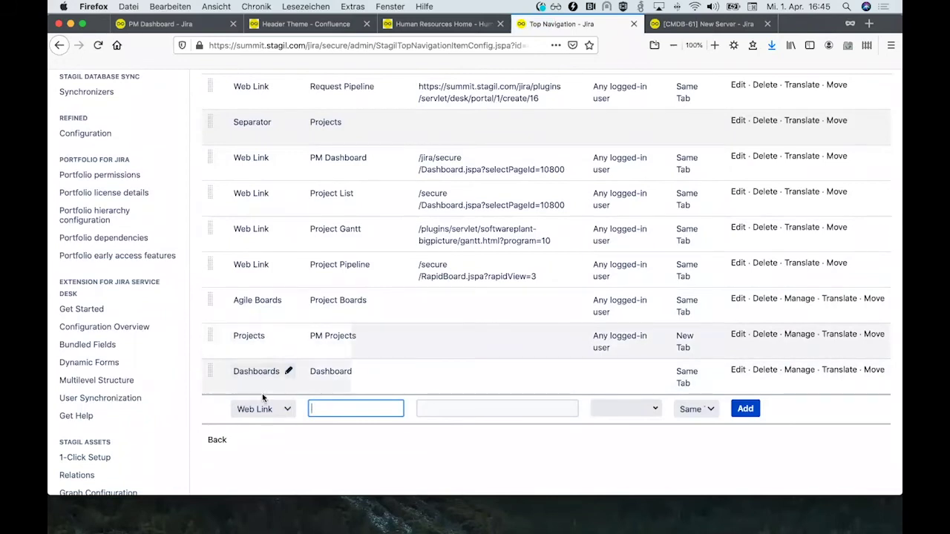
scroll(389, 267, "up", 5)
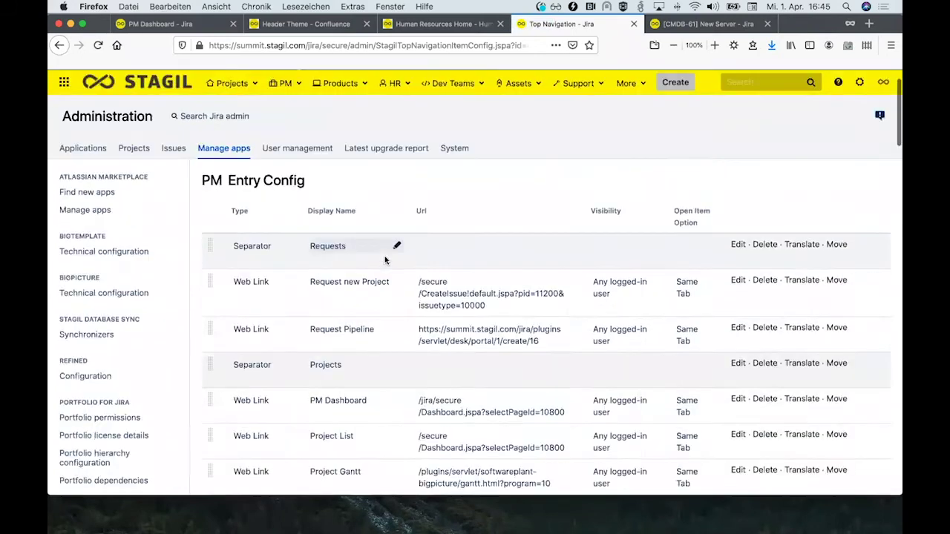
scroll(384, 260, "down", 5)
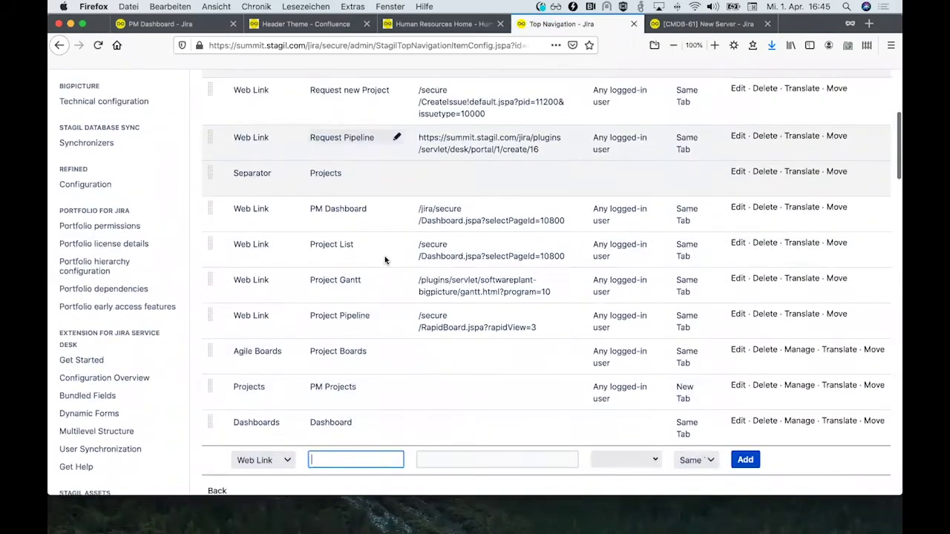
scroll(384, 260, "down", 2)
scroll(384, 260, "up", 5)
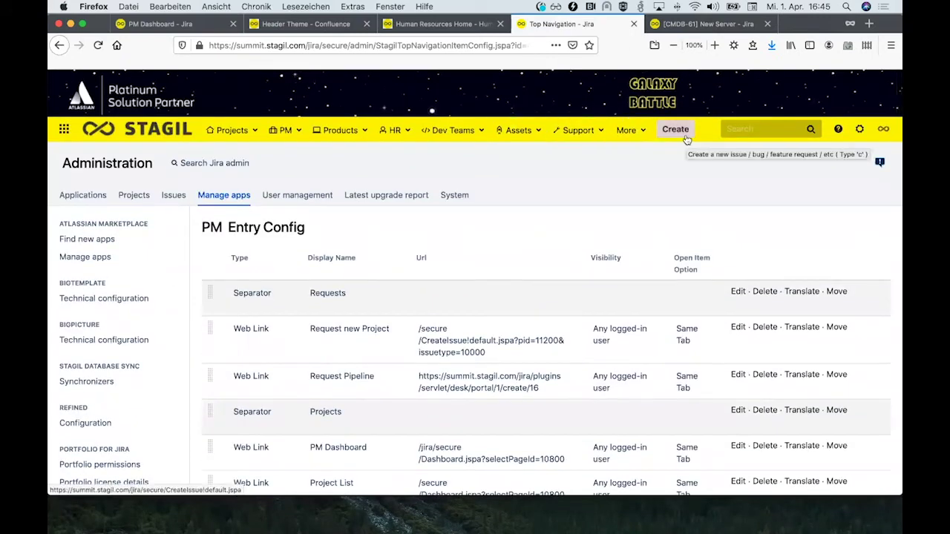
- Examine the Assets entry of the top navigation, including the issue lists under Space Shuttles, Planets and My Assets
left_click(536, 134)
mouse_move(509, 164)
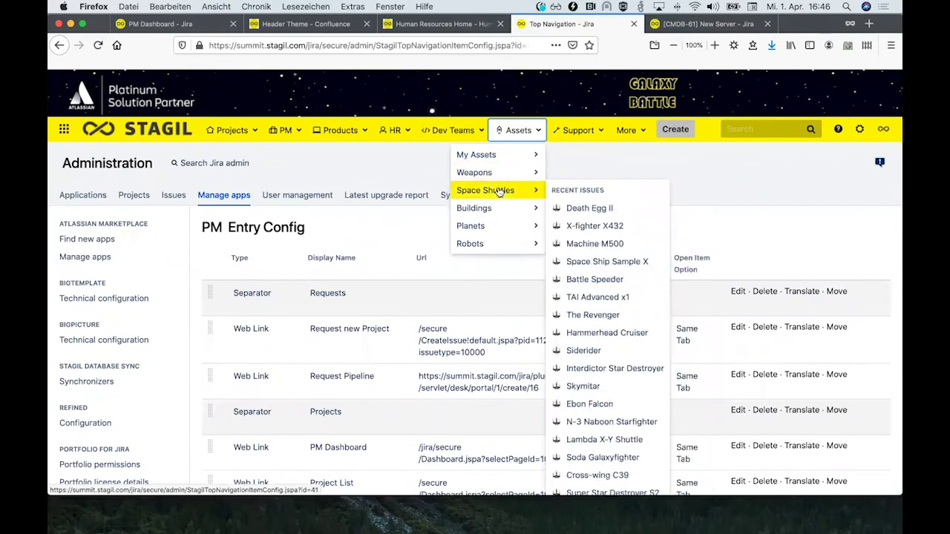
left_click(501, 192)
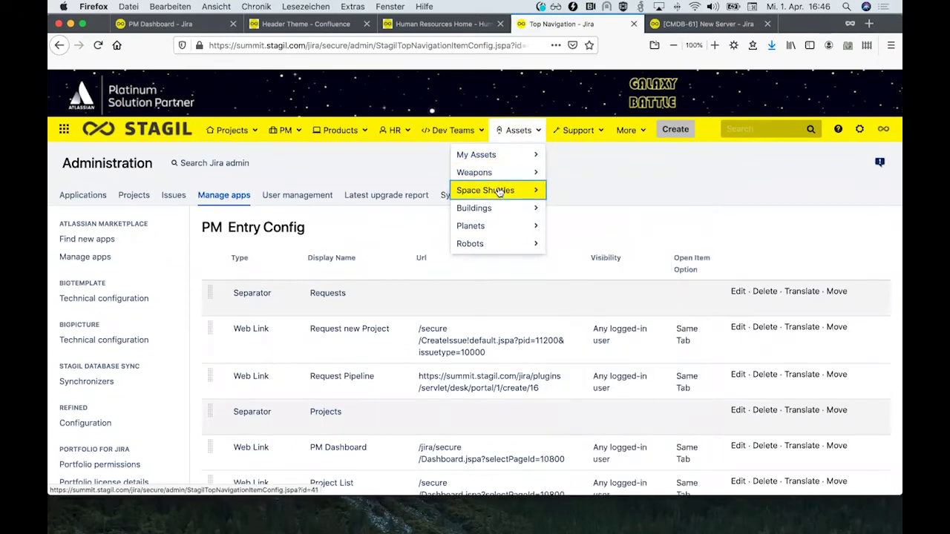
left_click(501, 192)
scroll(616, 297, "down", 4)
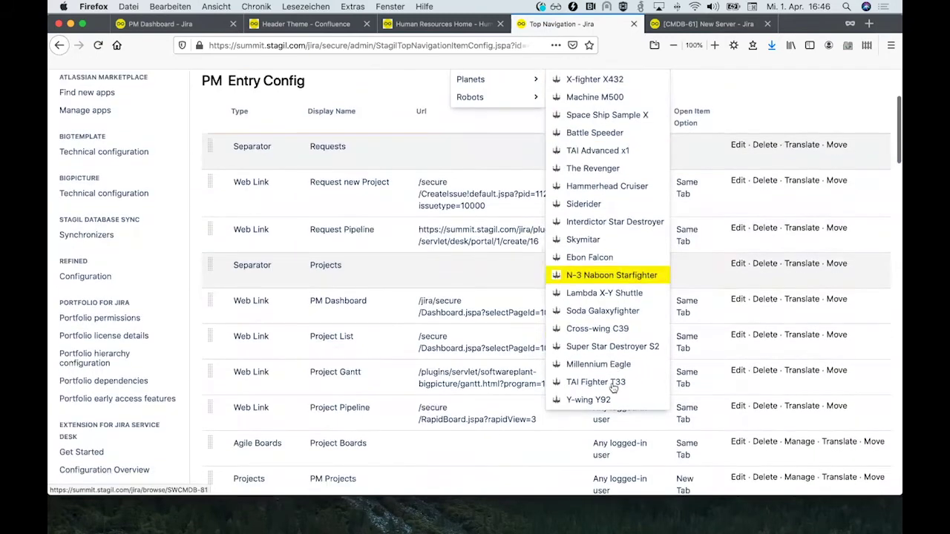
scroll(594, 248, "up", 4)
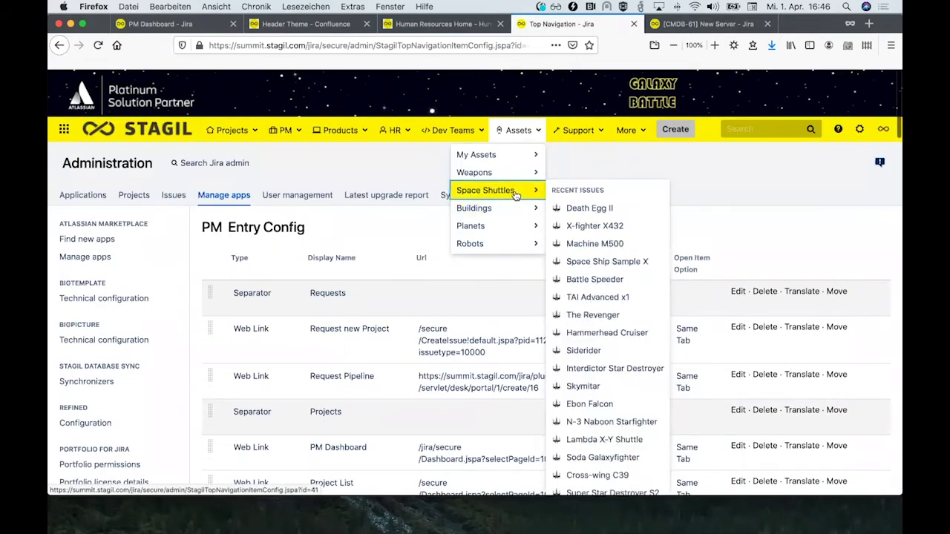
mouse_move(495, 222)
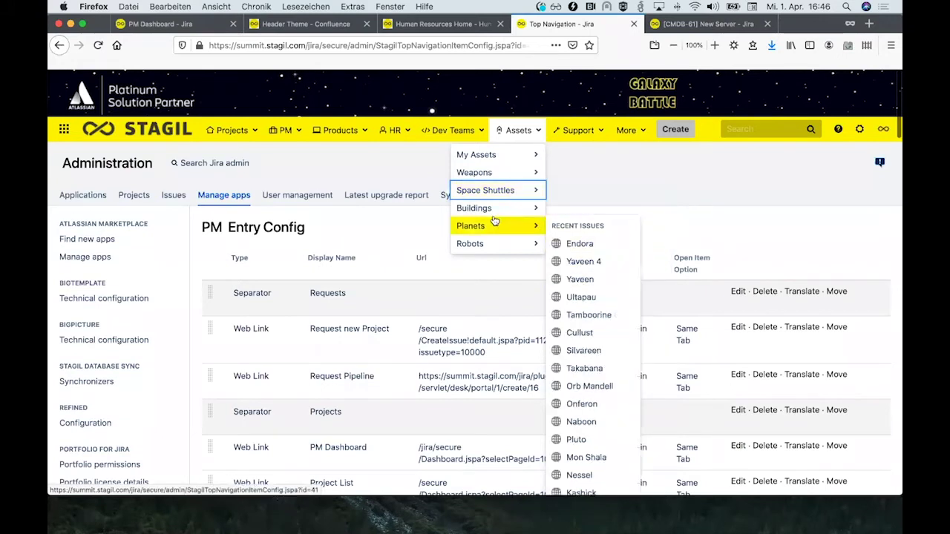
mouse_move(560, 144)
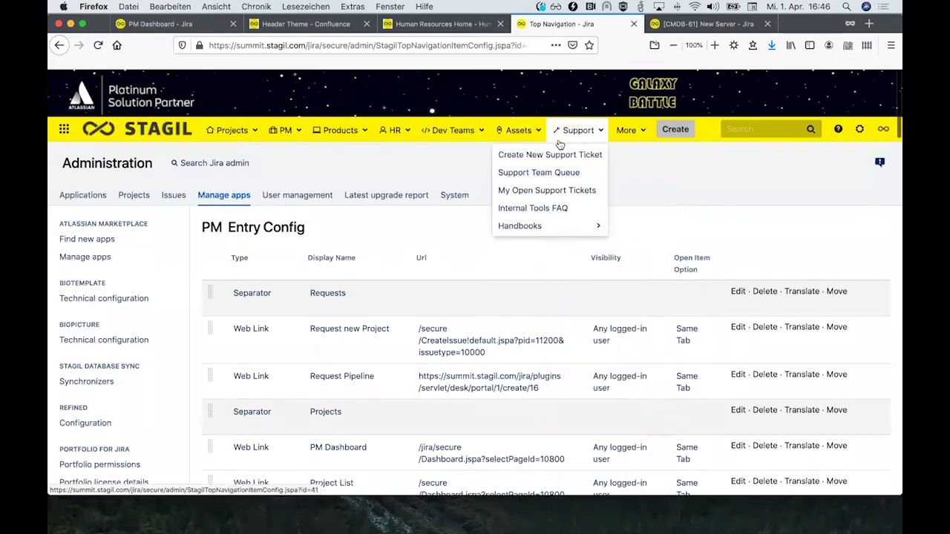
mouse_move(519, 130)
mouse_move(490, 172)
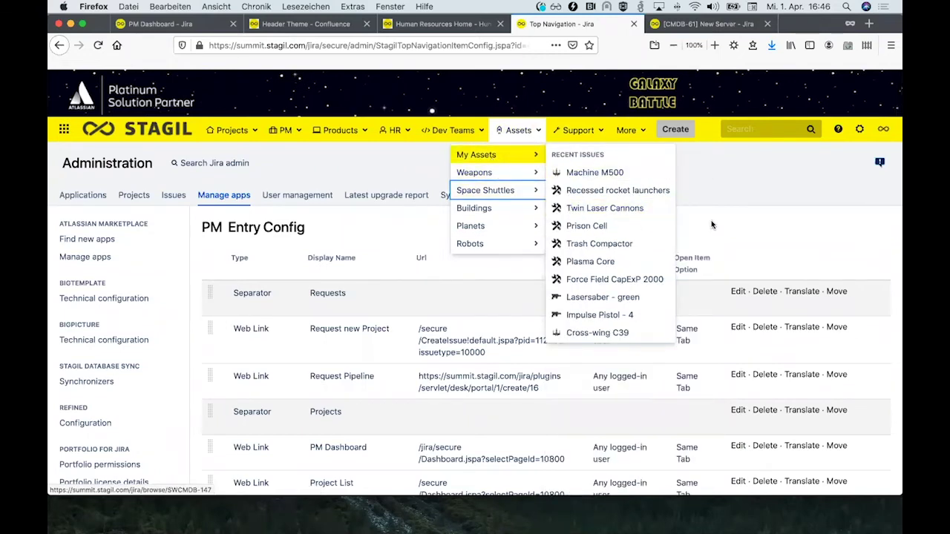
- Open the Project Navigation configuration of STAGIL Navigation and look over its hide rules and navigation entries
scroll(512, 409, "down", 10)
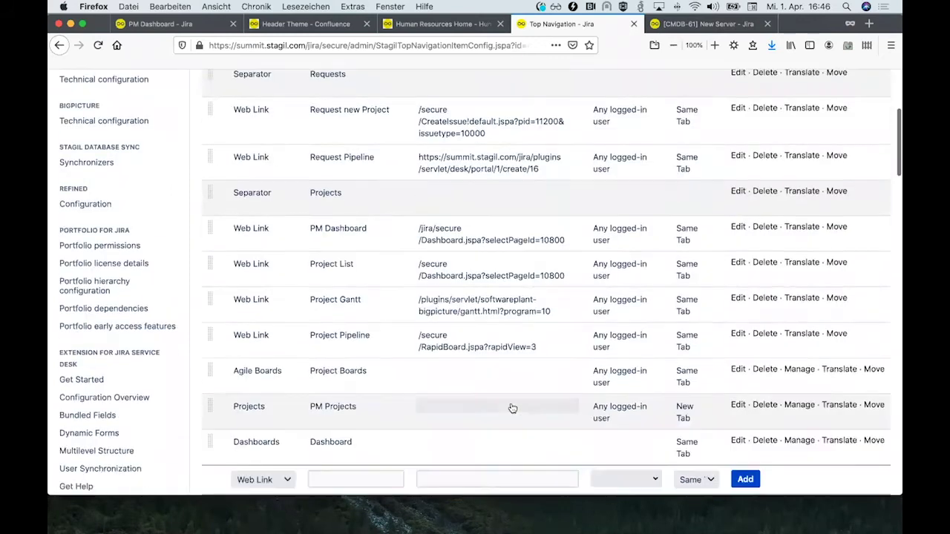
scroll(511, 407, "down", 5)
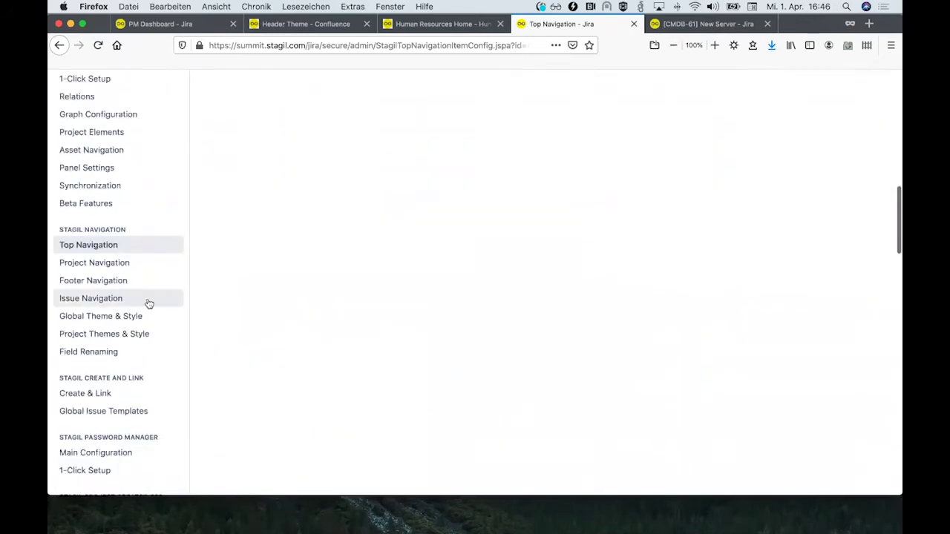
left_click(99, 265)
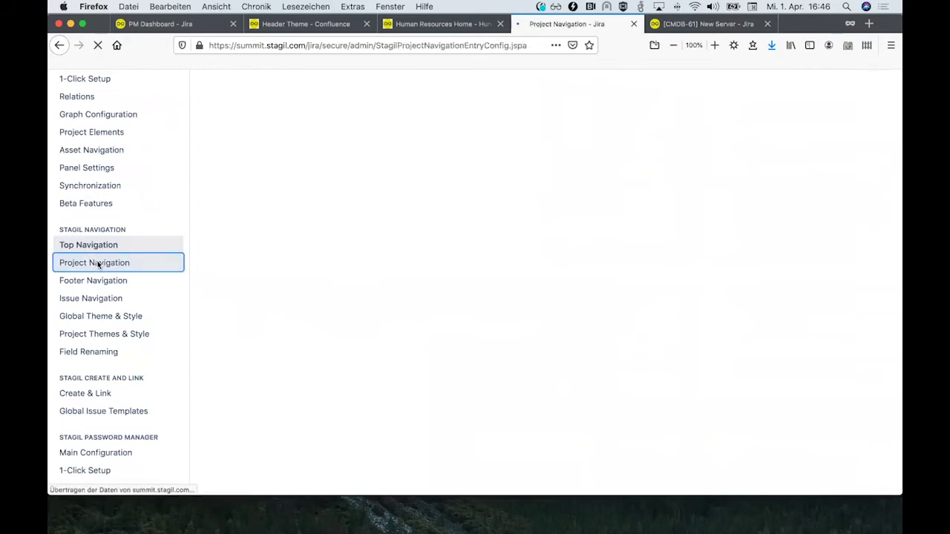
scroll(345, 253, "down", 10)
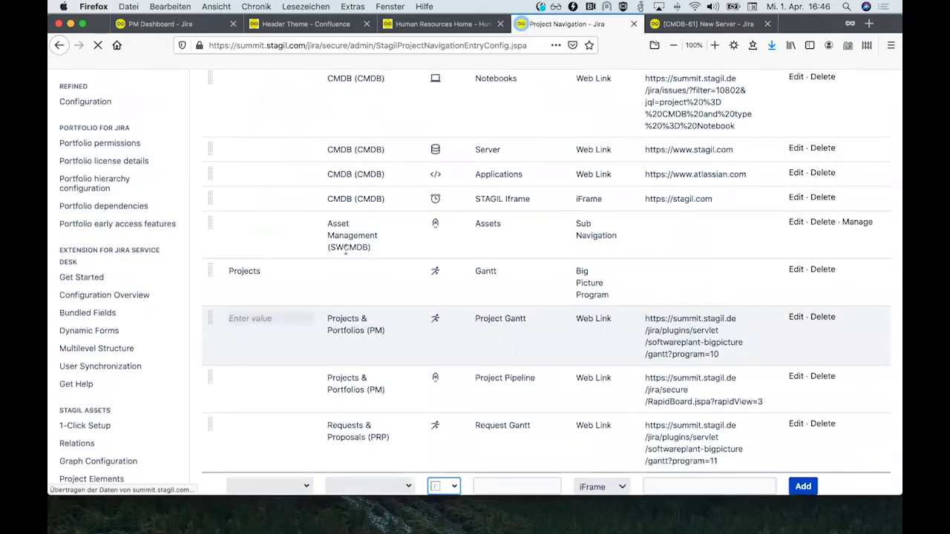
scroll(345, 253, "up", 8)
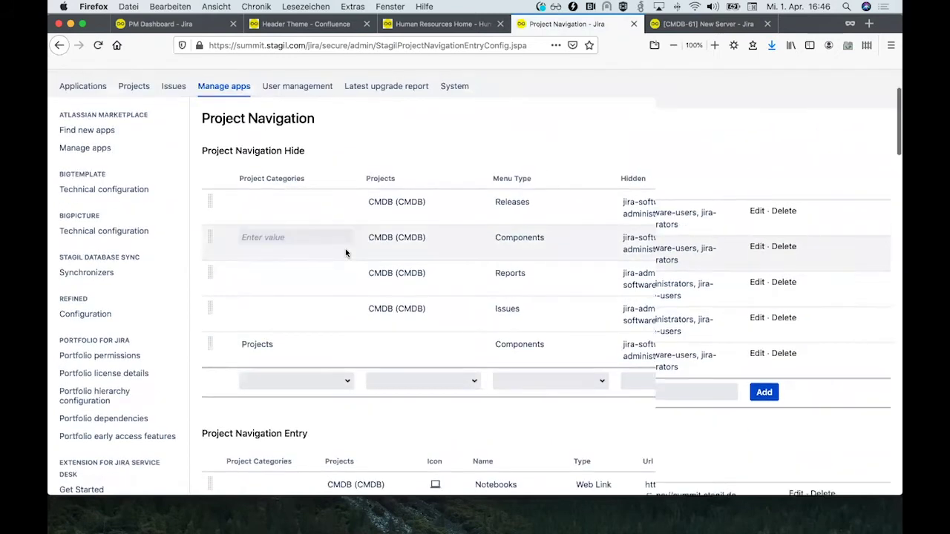
scroll(345, 253, "up", 3)
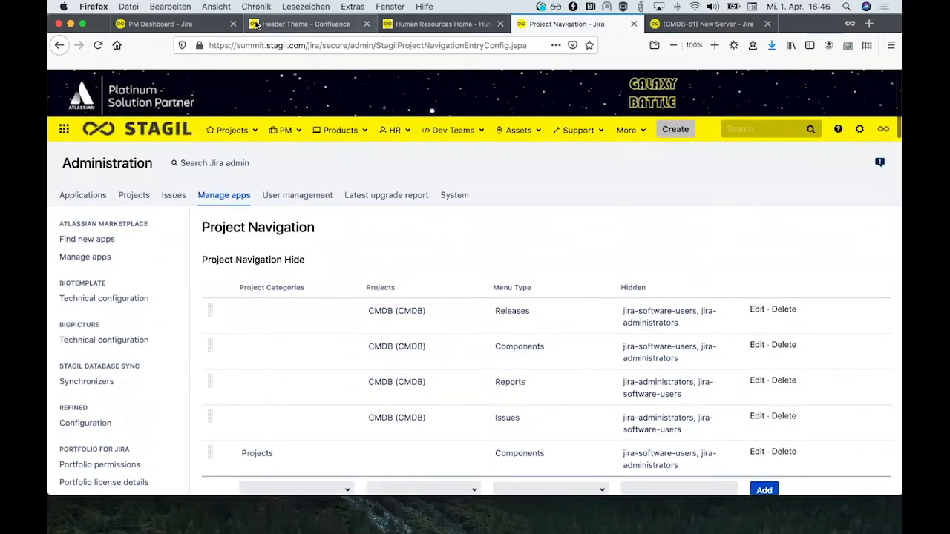
- On the PM Dashboard page, open the Asset Management (SWCMDB) project and expand its project sidebar
left_click(159, 25)
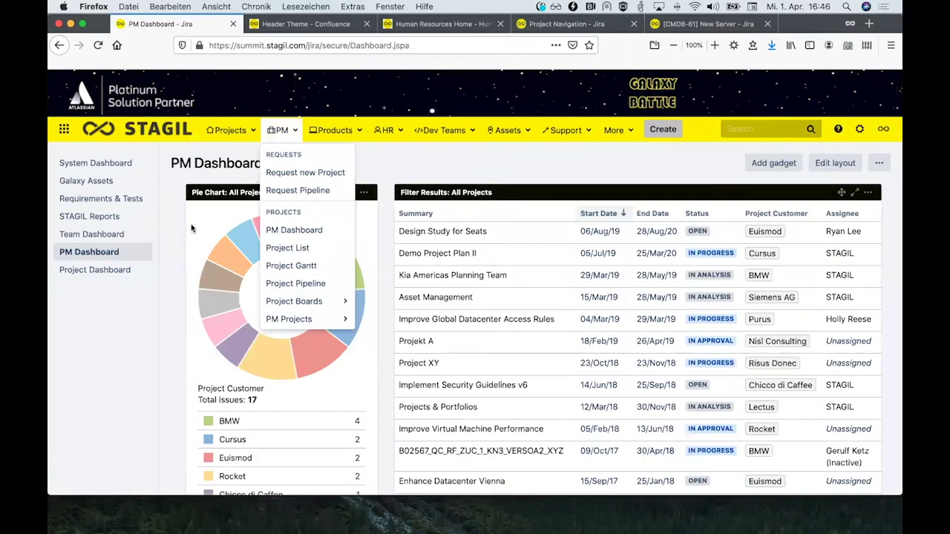
left_click(226, 129)
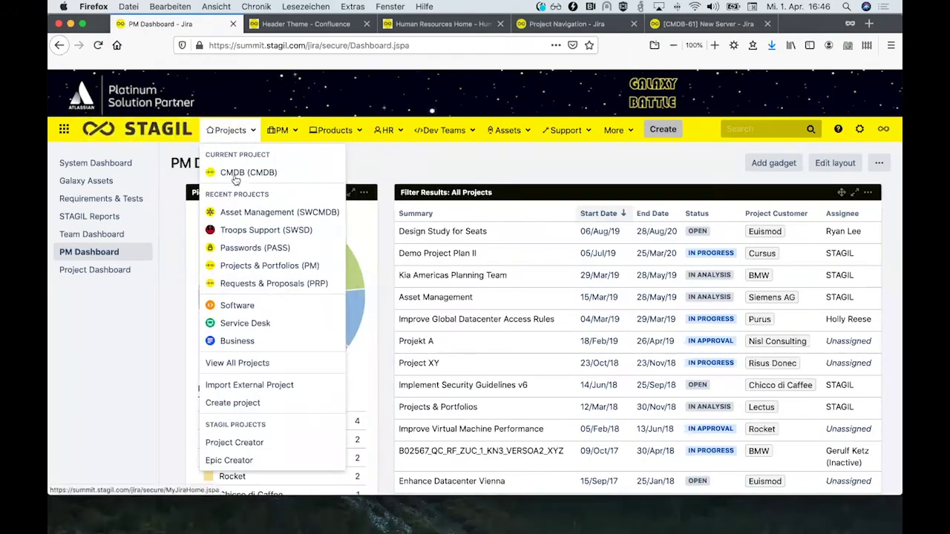
left_click(236, 215)
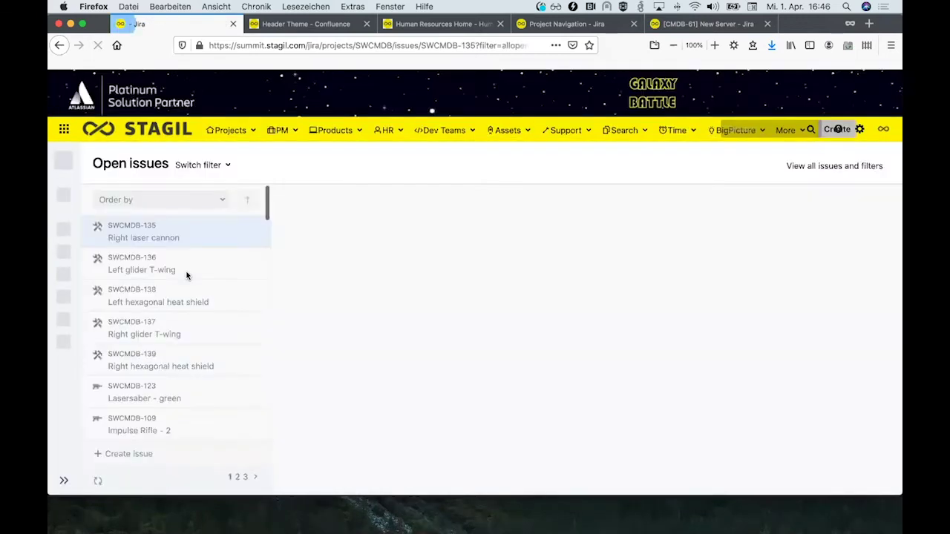
left_click(64, 483)
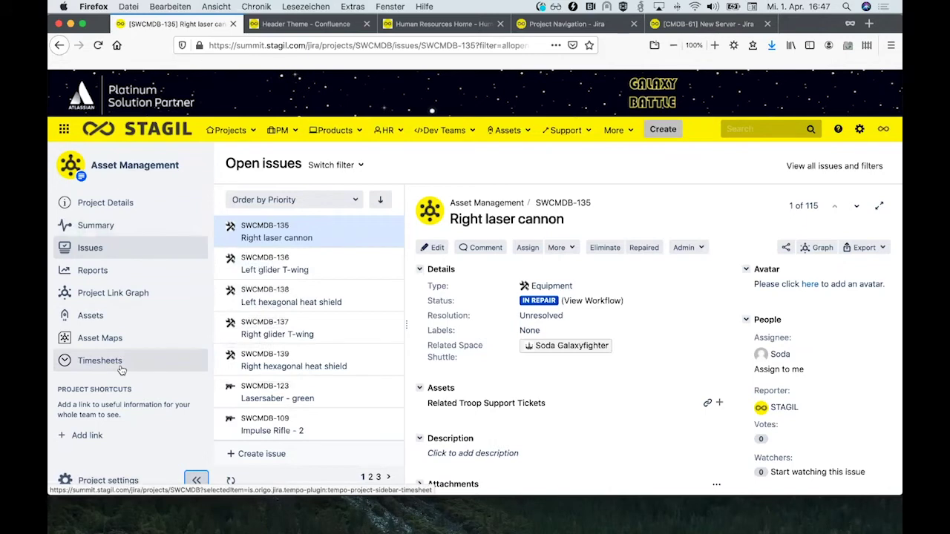
- Compare the Assets sub-navigation in the project sidebar with the Assets entry of the top navigation
mouse_move(90, 315)
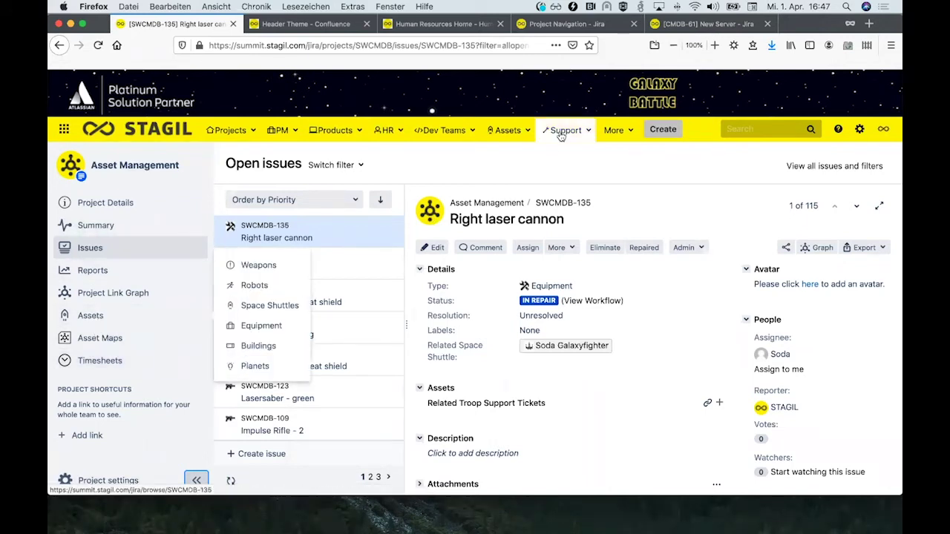
left_click(508, 130)
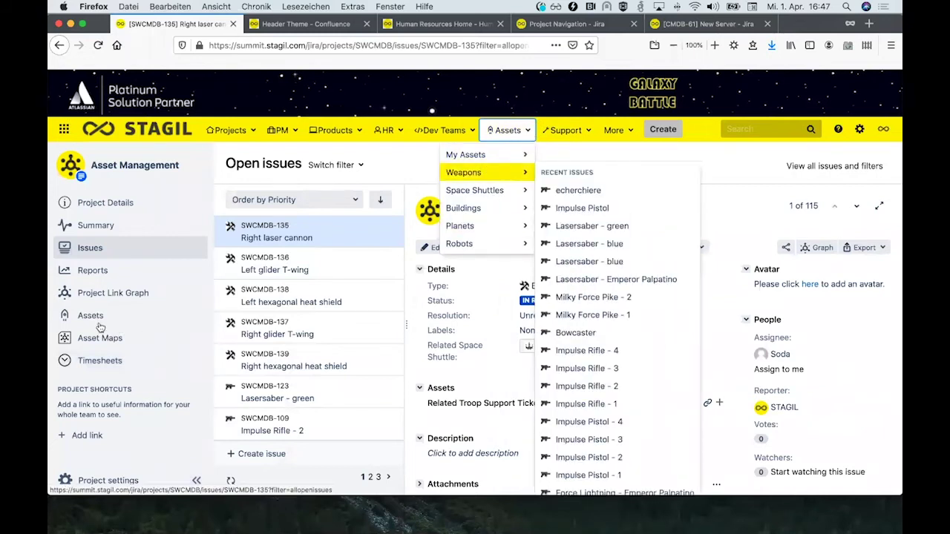
mouse_move(128, 320)
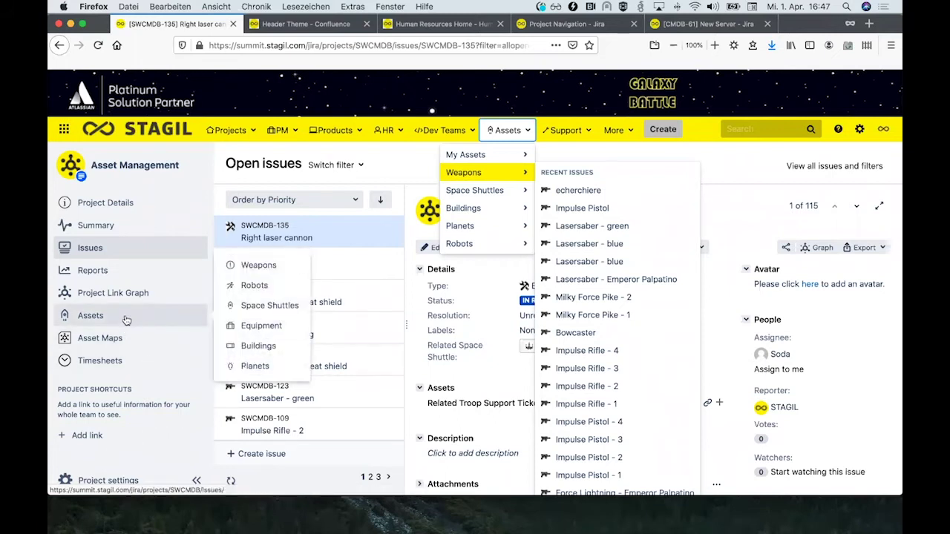
- Return to the Project Navigation configuration and examine the Project Navigation Hide rules and the projects, categories and types of the Project Navigation Entry items
left_click(558, 24)
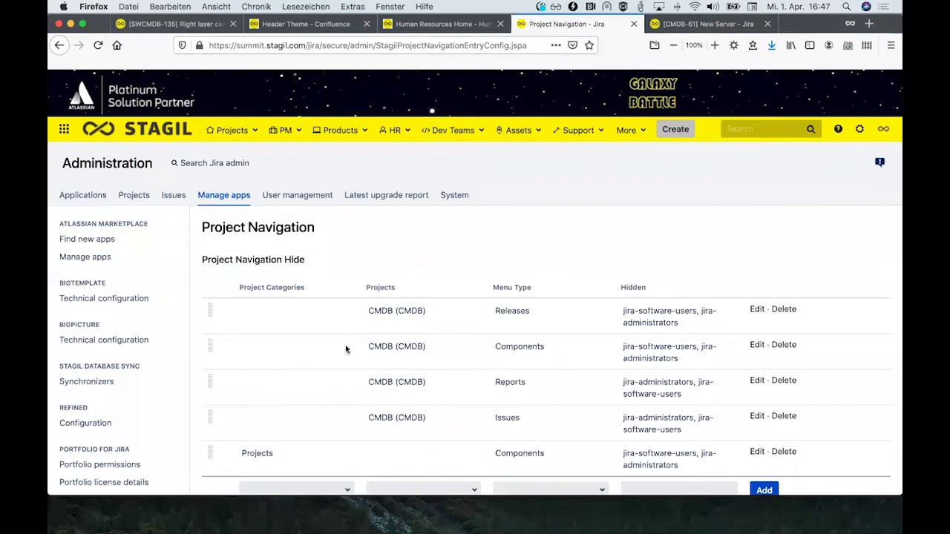
scroll(344, 397, "down", 1)
scroll(344, 397, "down", 2)
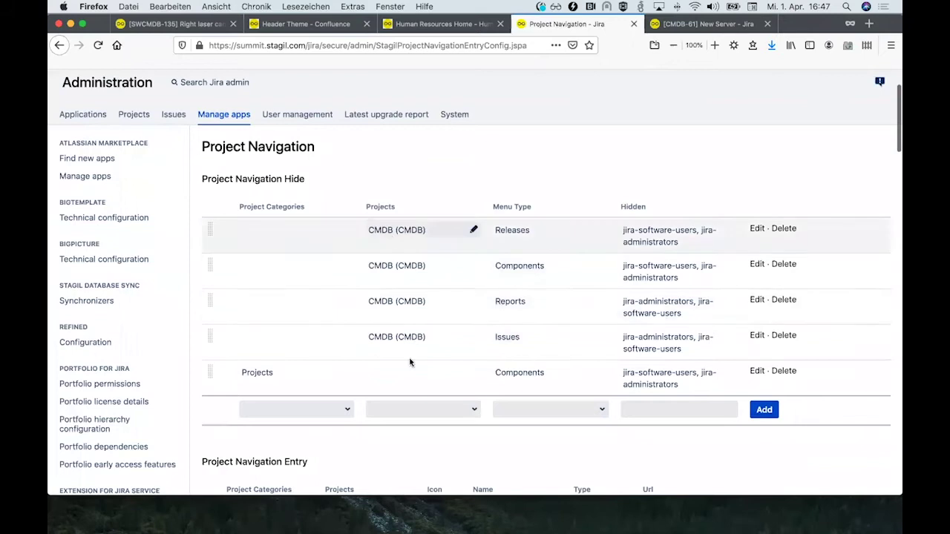
scroll(421, 398, "down", 5)
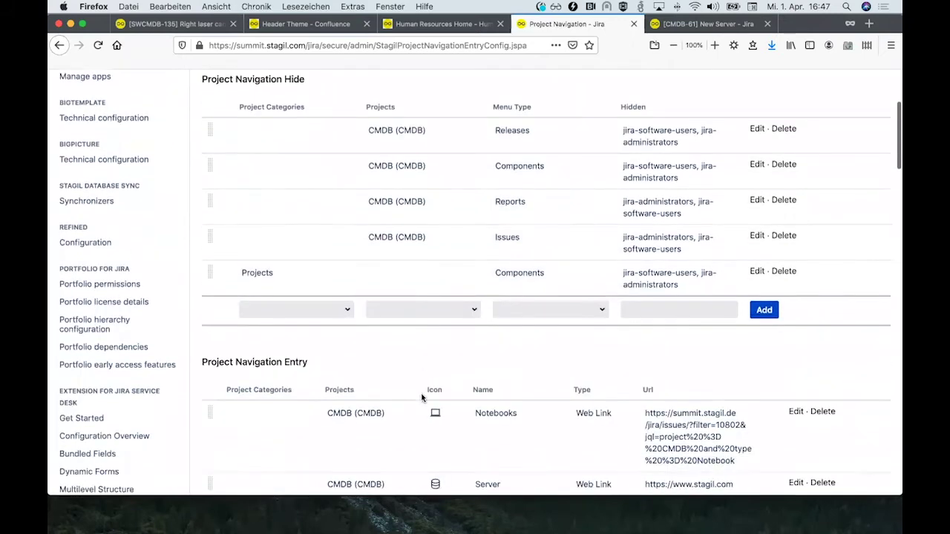
scroll(422, 399, "down", 1)
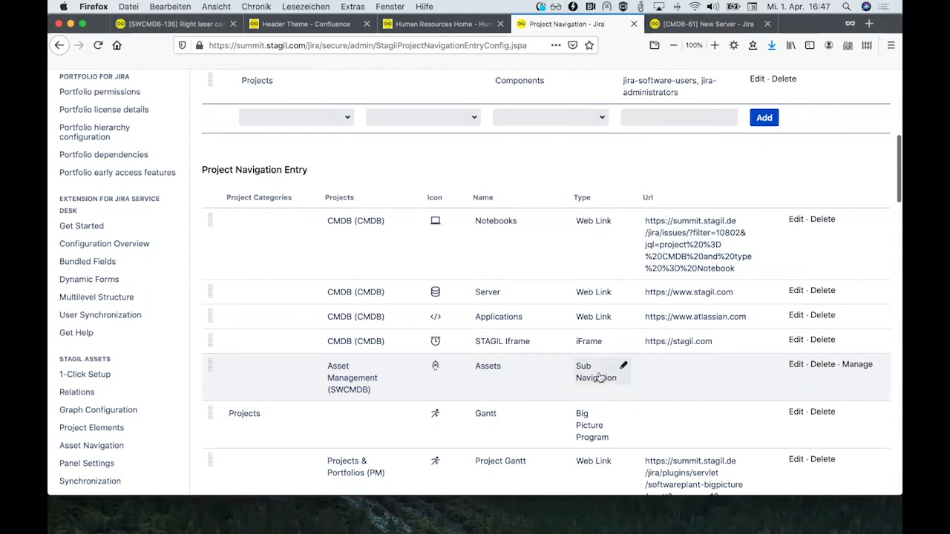
scroll(600, 377, "down", 1)
scroll(600, 377, "down", 3)
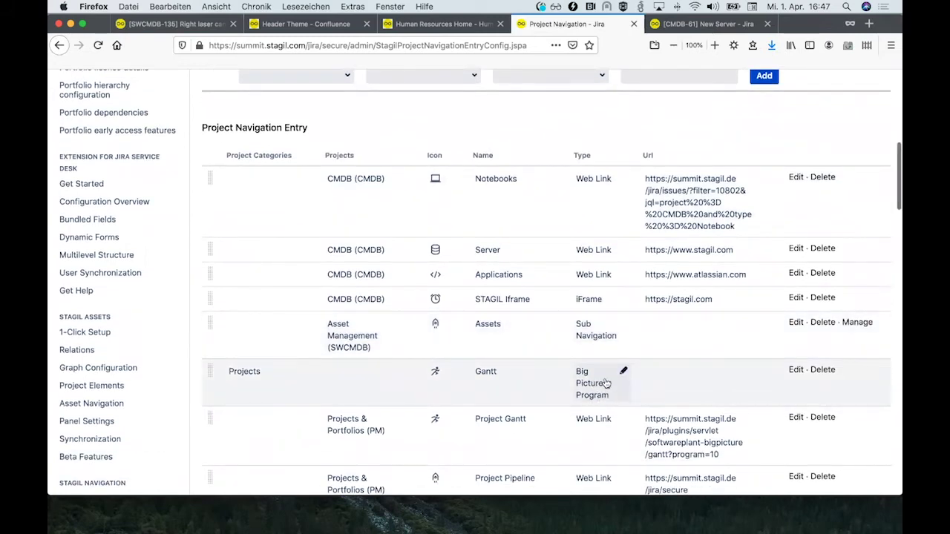
scroll(605, 383, "down", 3)
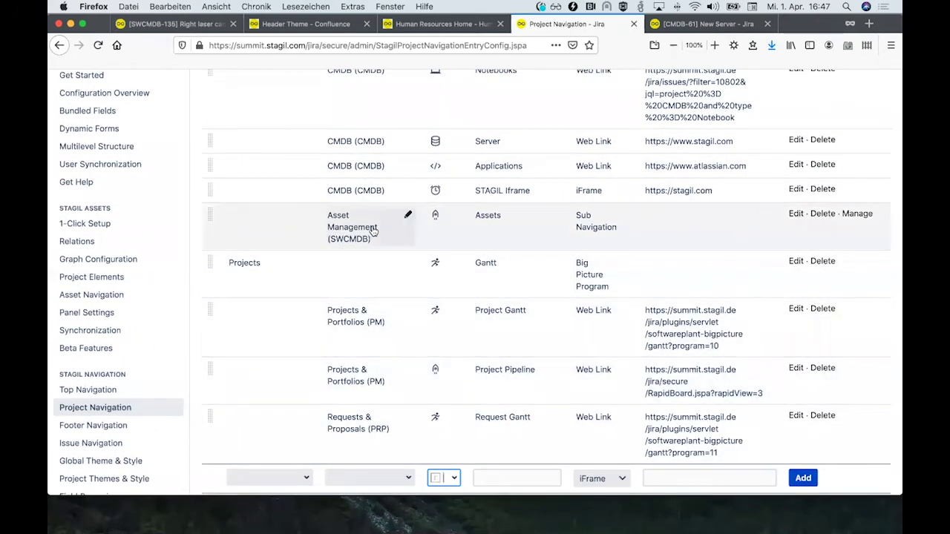
scroll(373, 232, "up", 5)
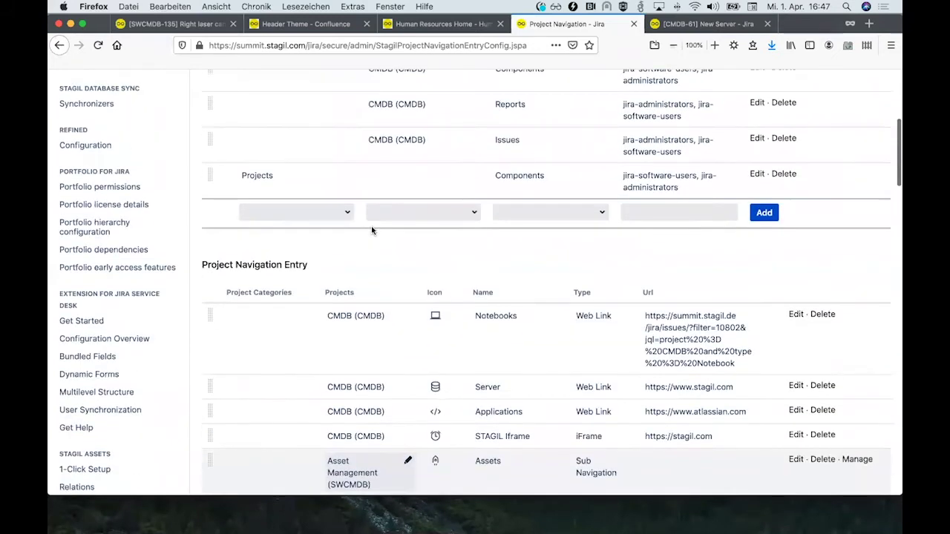
scroll(373, 233, "down", 5)
scroll(374, 232, "down", 4)
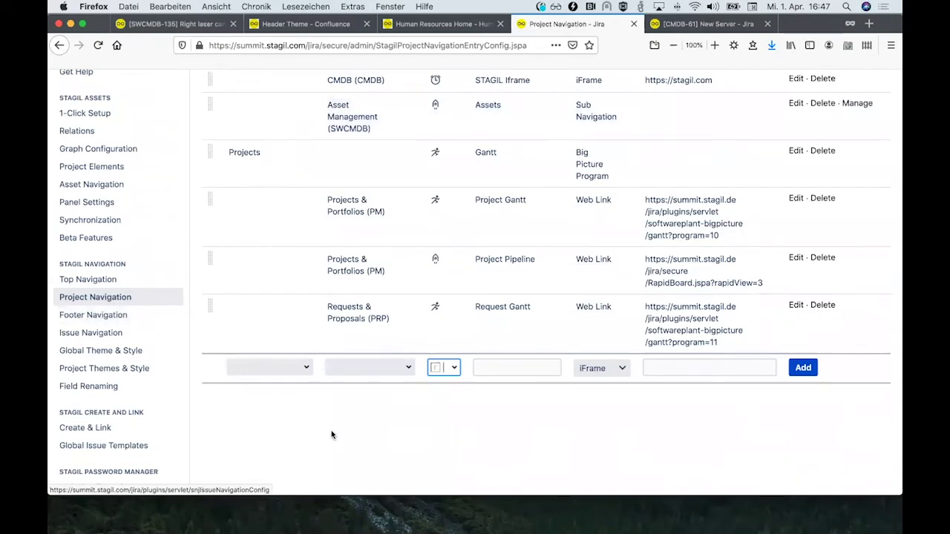
scroll(331, 434, "up", 2)
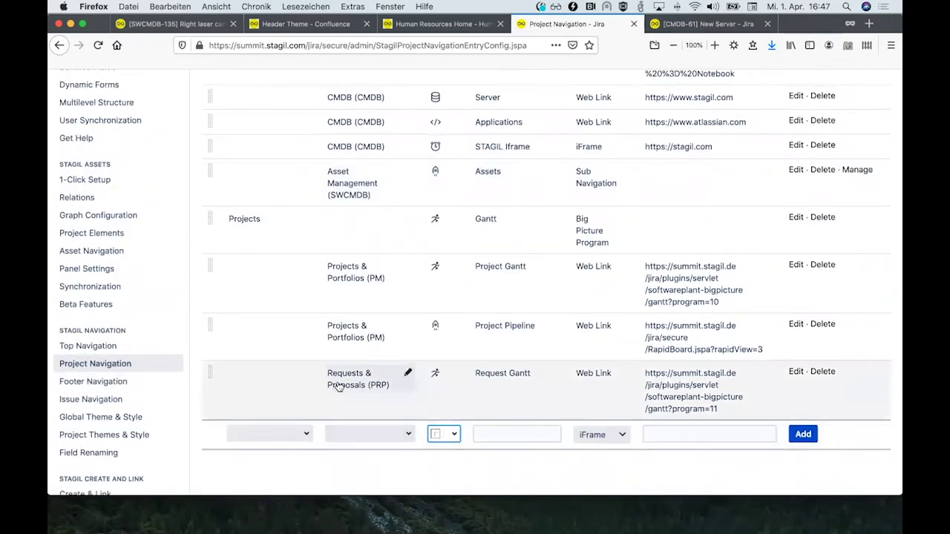
scroll(337, 386, "up", 3)
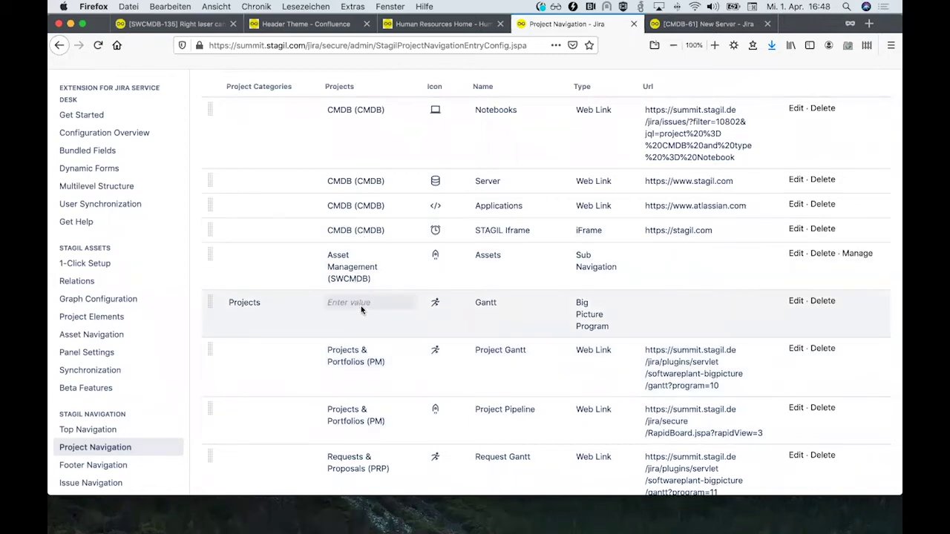
- Open the CMDB project and display its STAGIL Iframe entry from the project sidebar
scroll(360, 306, "up", 10)
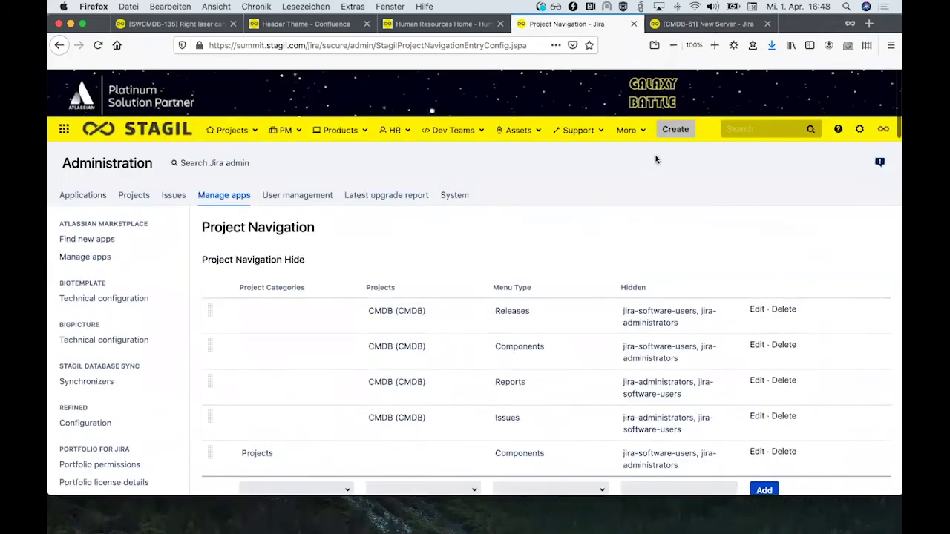
left_click(230, 130)
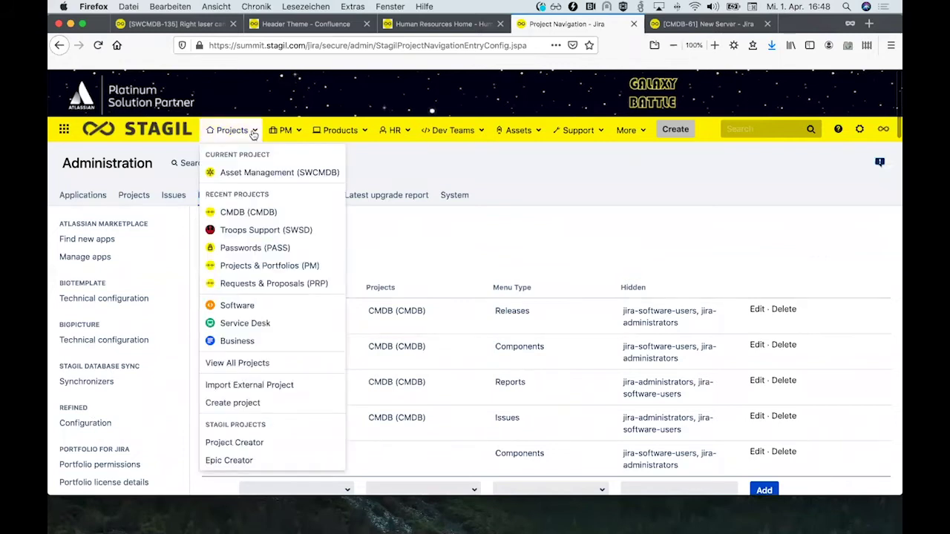
left_click(247, 213)
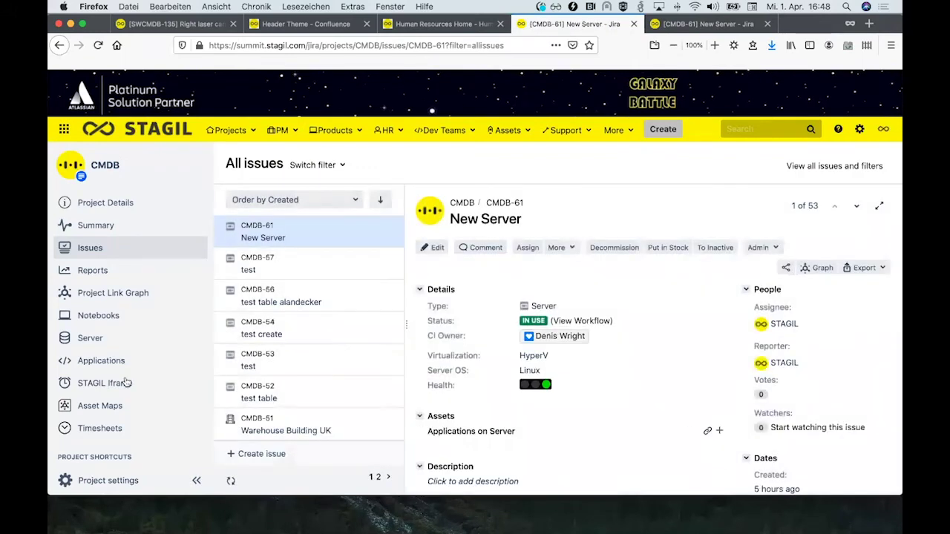
left_click(119, 389)
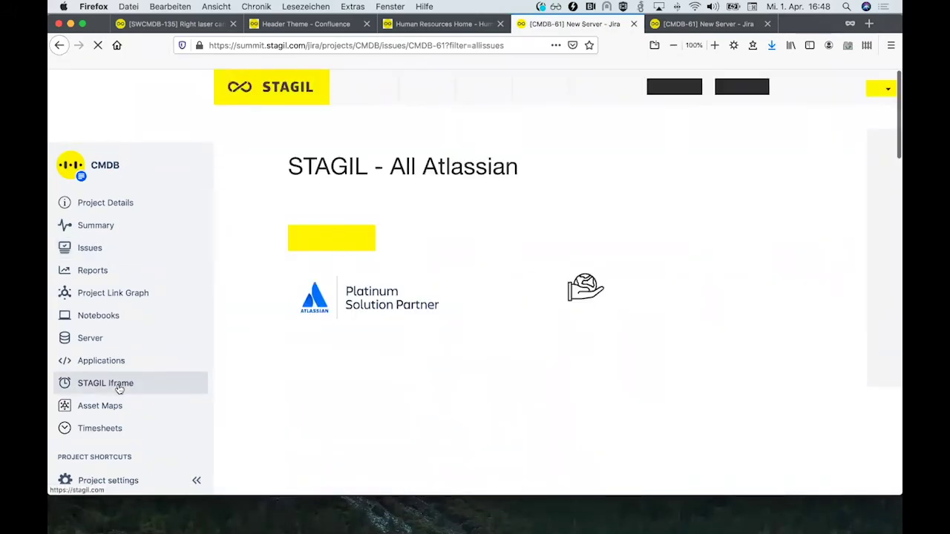
- Look through the STAGIL website embedded in the CMDB project's iframe page
scroll(370, 348, "down", 5)
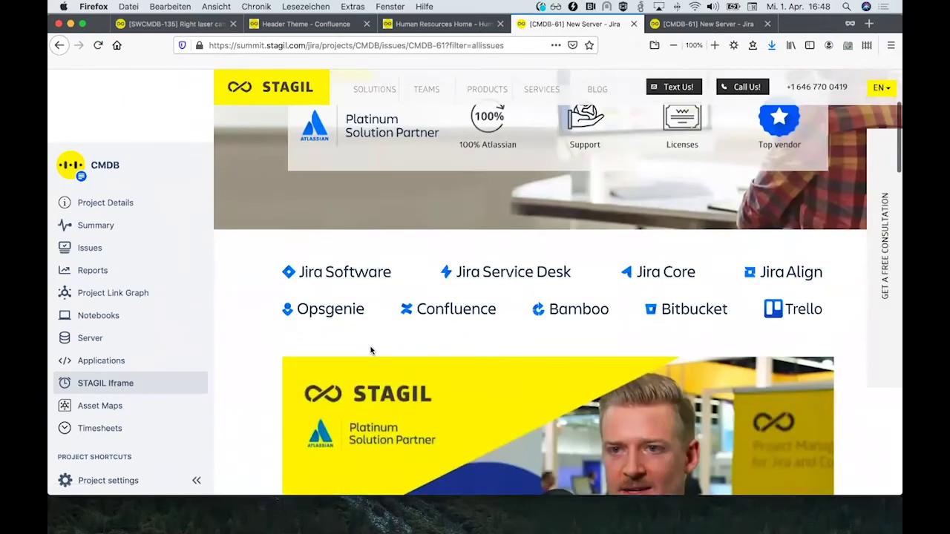
scroll(370, 349, "down", 15)
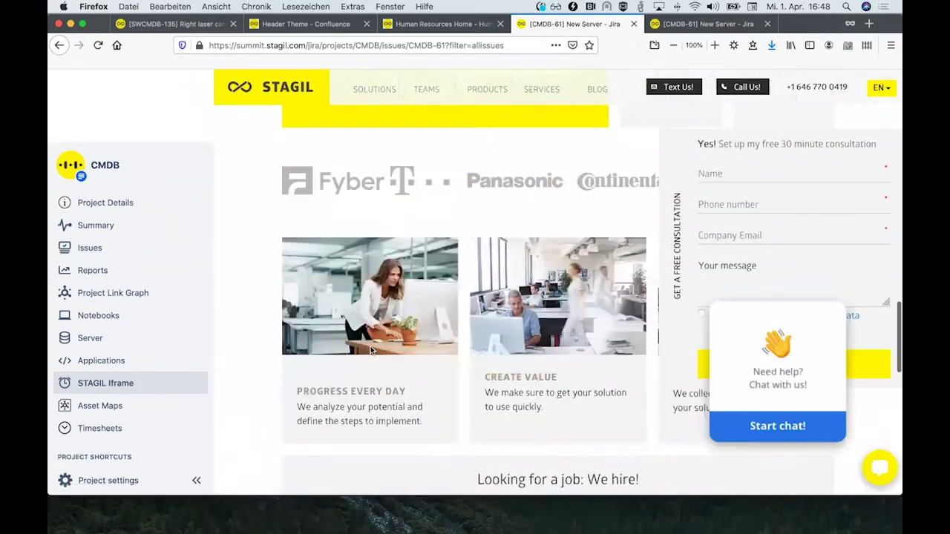
scroll(371, 350, "up", 20)
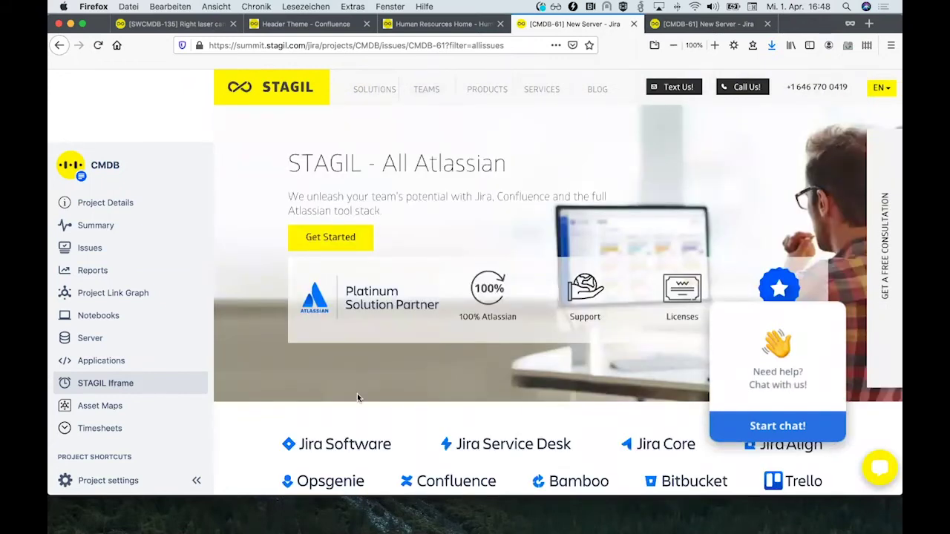
scroll(357, 398, "down", 10)
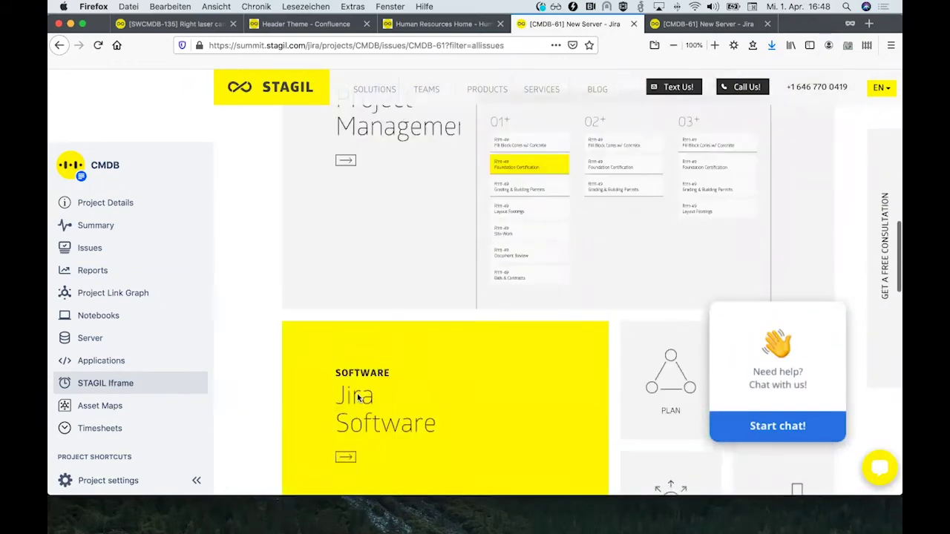
scroll(357, 397, "down", 10)
scroll(357, 394, "down", 2)
scroll(357, 392, "up", 20)
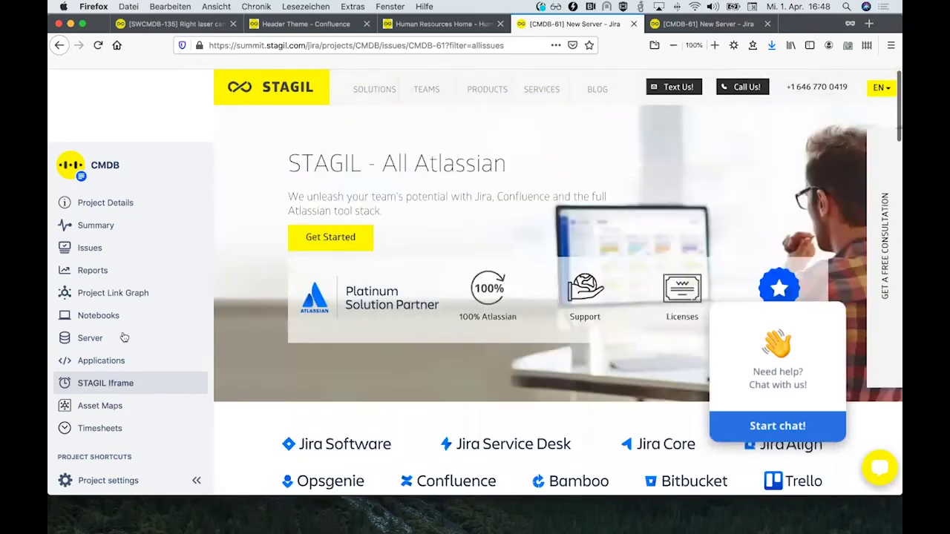
- Return to the Project Navigation configuration, open STAGIL's Footer Navigation configuration and view the custom footer at the end of the page
left_click(58, 47)
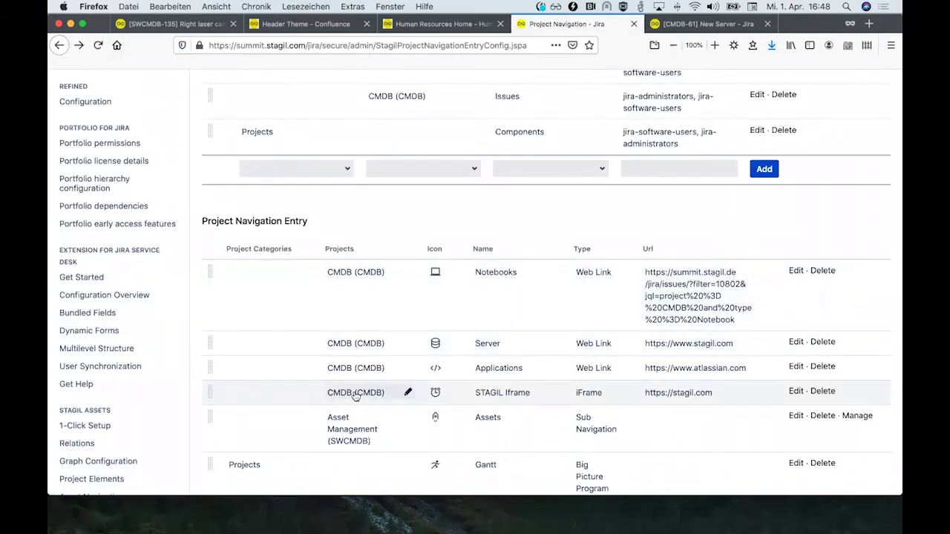
scroll(355, 397, "down", 5)
scroll(123, 308, "down", 2)
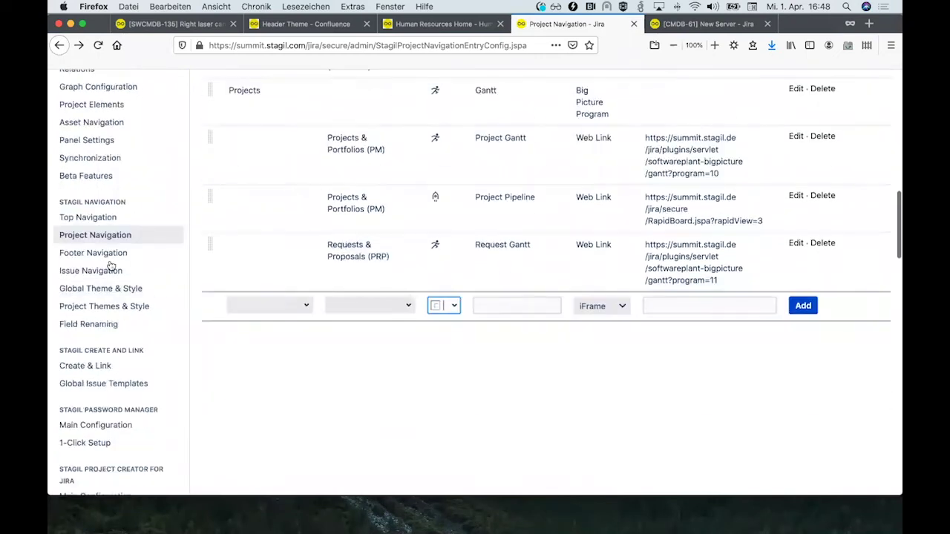
left_click(106, 254)
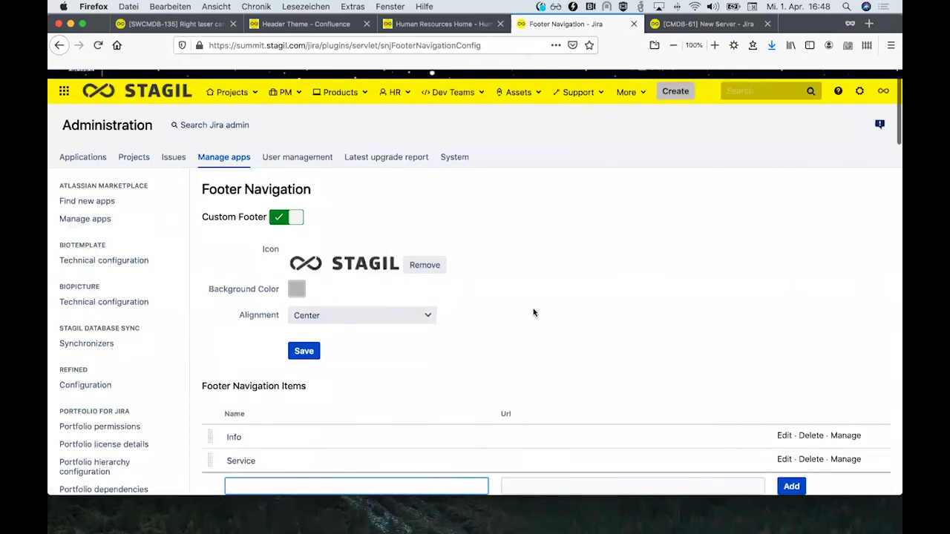
scroll(533, 307, "down", 15)
scroll(533, 309, "down", 3)
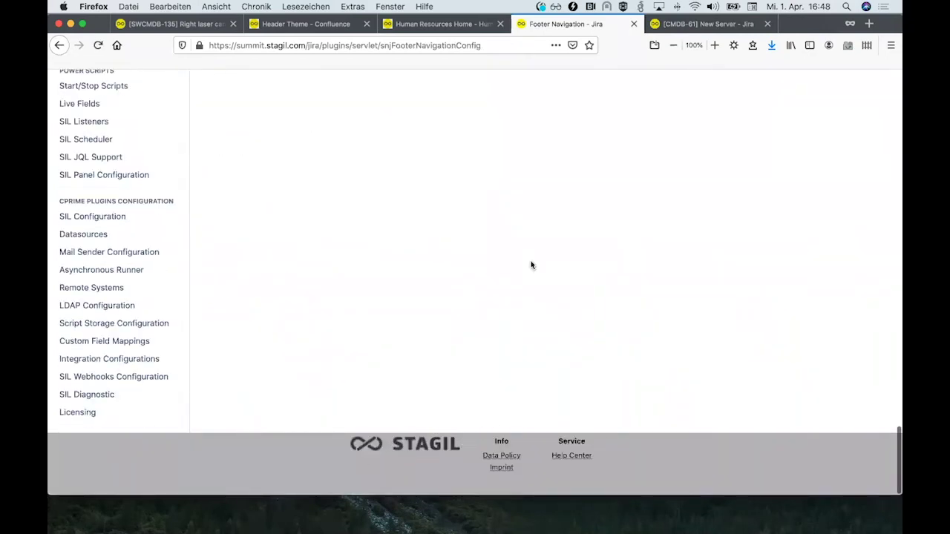
- Disable the Custom Footer, save the setting and check the footer at the end of the page
scroll(531, 265, "up", 20)
left_click(277, 255)
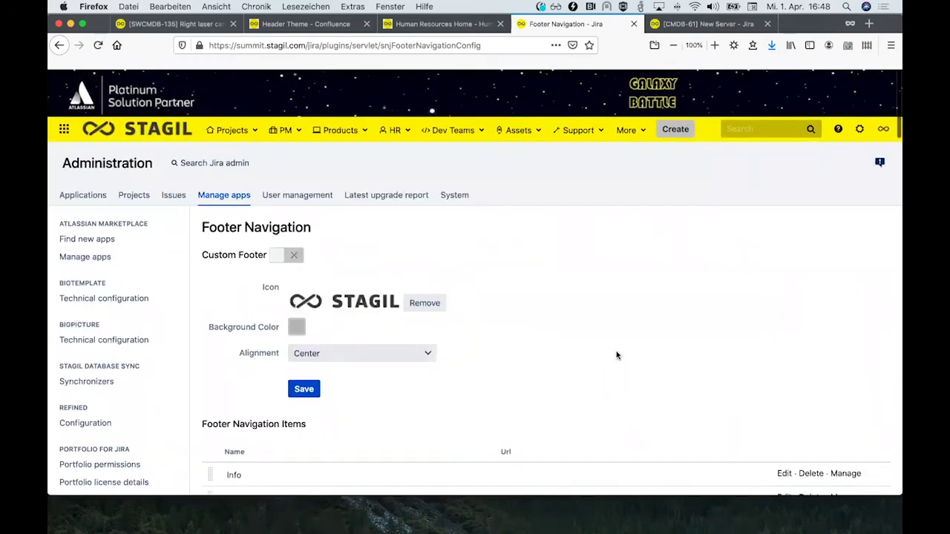
scroll(519, 349, "down", 2)
left_click(304, 322)
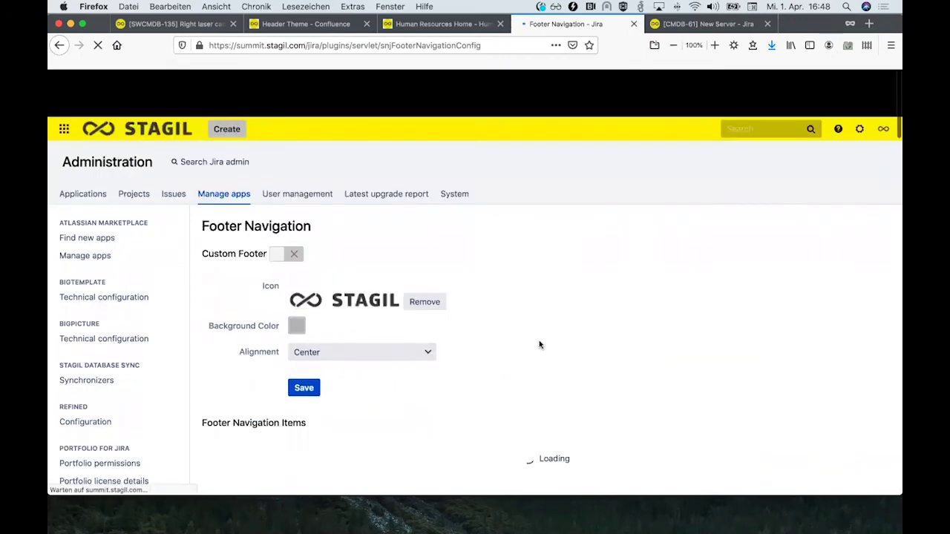
scroll(574, 376, "down", 15)
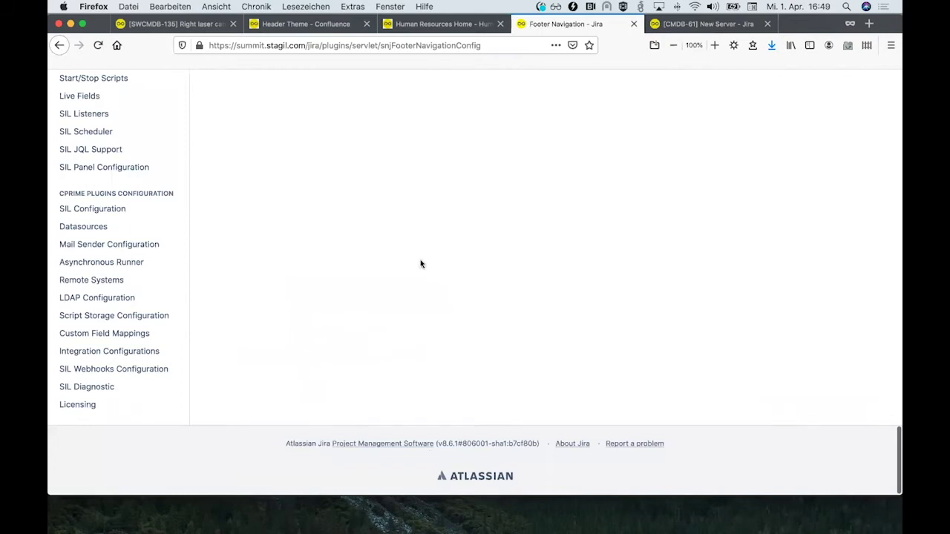
- Enable the Custom Footer, save the setting and check the footer at the end of the page
scroll(400, 182, "up", 10)
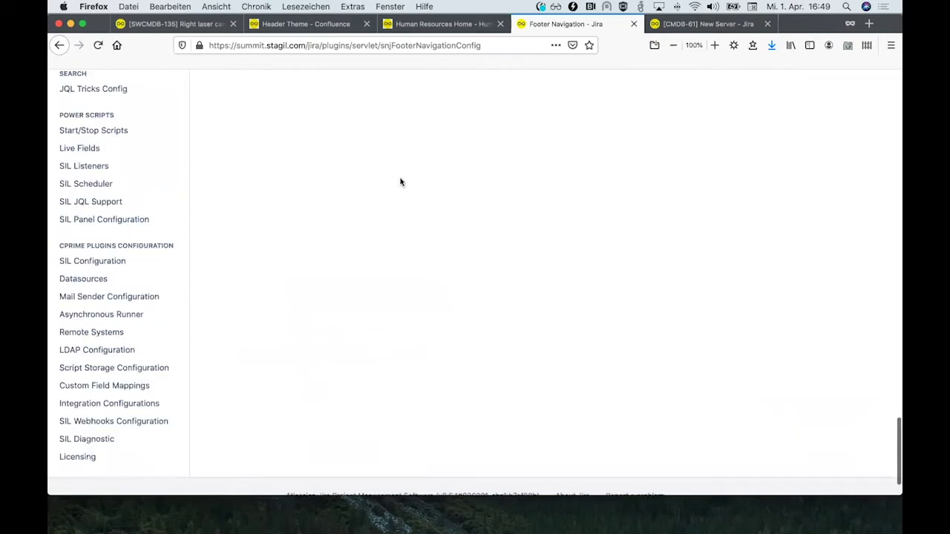
scroll(400, 182, "up", 10)
left_click(291, 256)
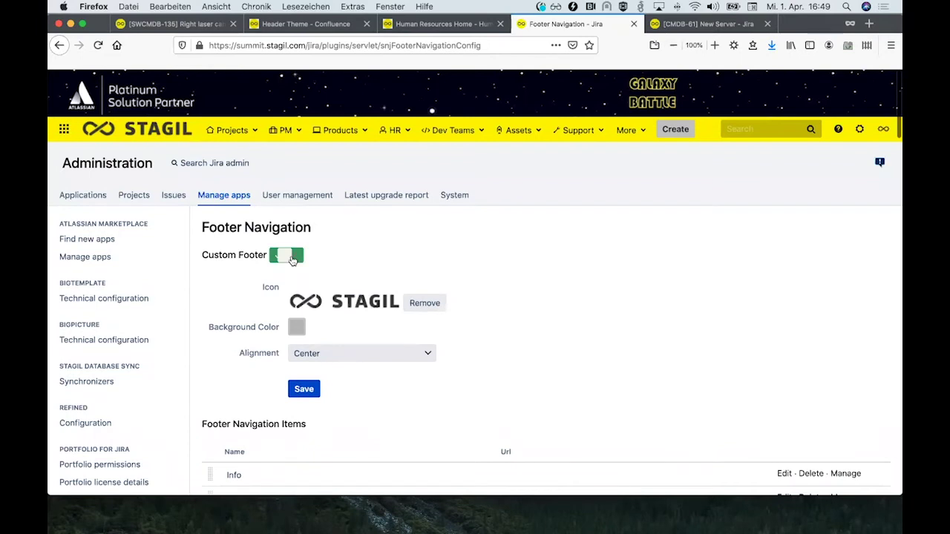
left_click(301, 391)
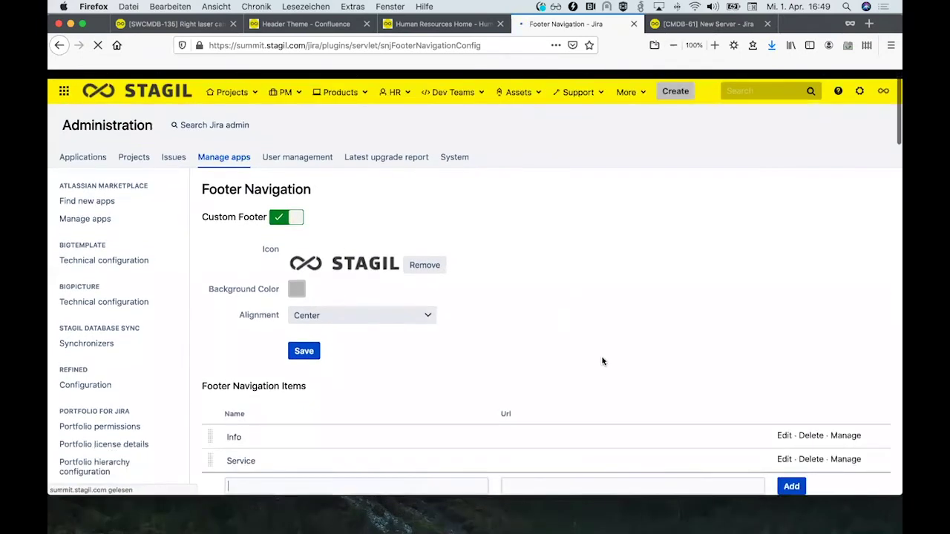
scroll(608, 373, "down", 15)
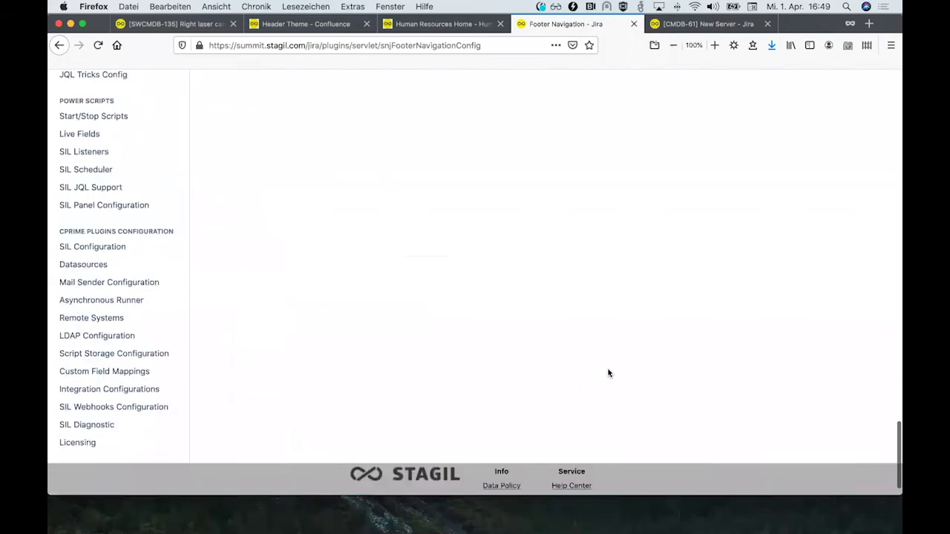
scroll(608, 374, "down", 1)
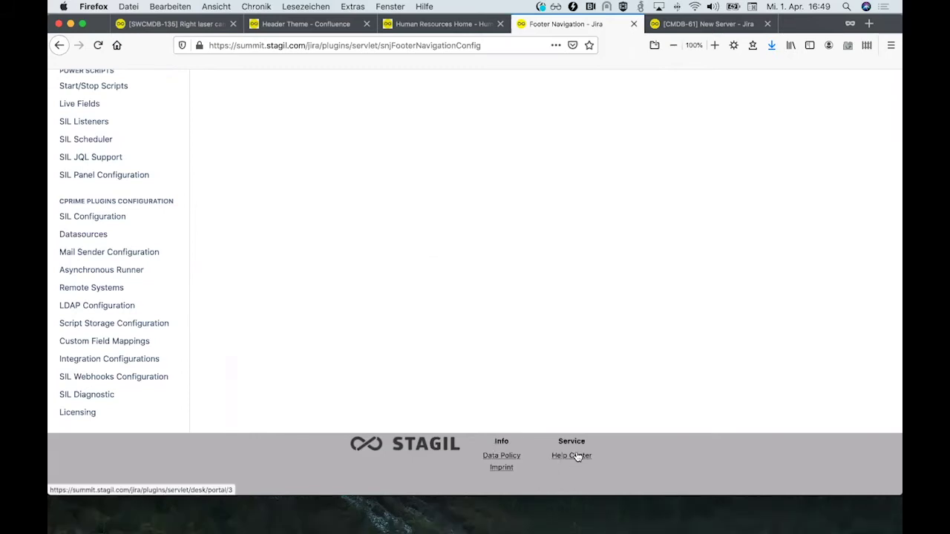
- Compare the Info and Service entries under Footer Navigation Items with the columns of the page footer
scroll(517, 233, "up", 20)
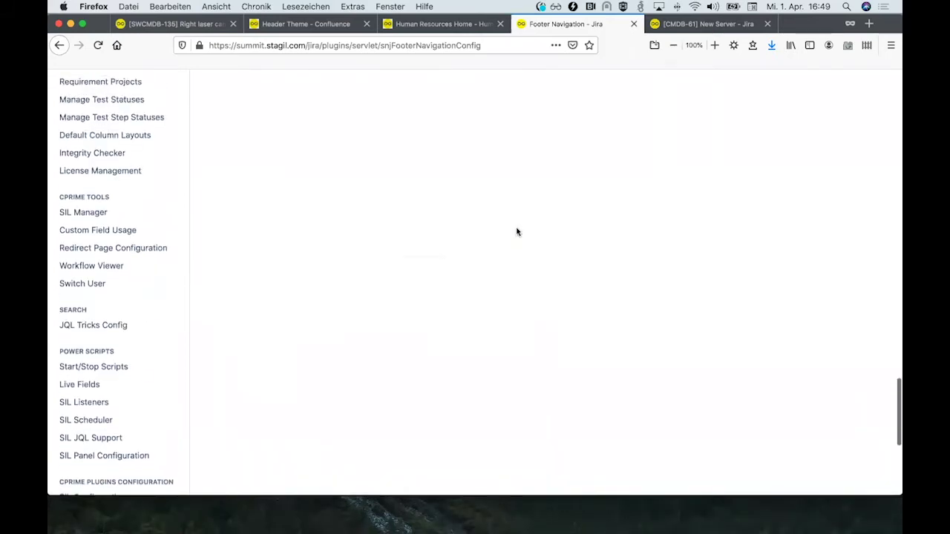
scroll(517, 232, "up", 10)
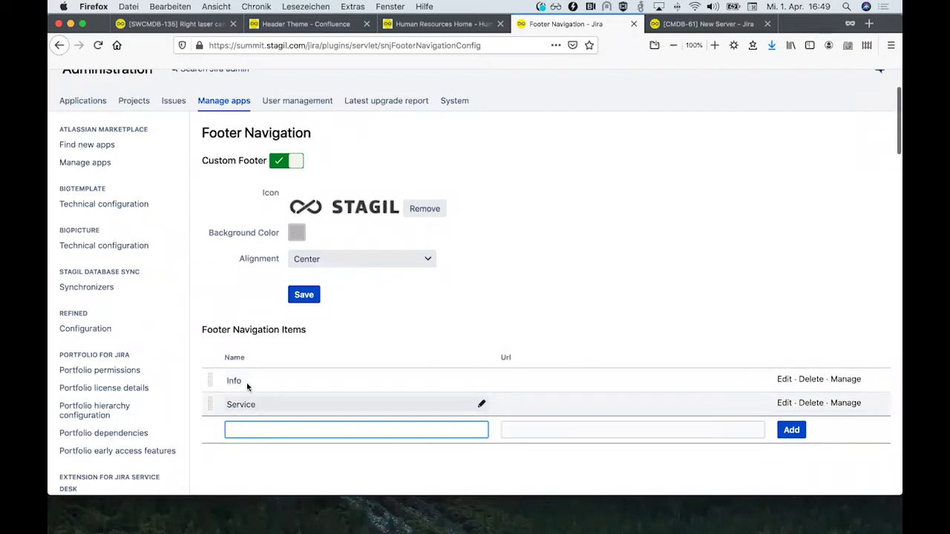
scroll(343, 435, "down", 15)
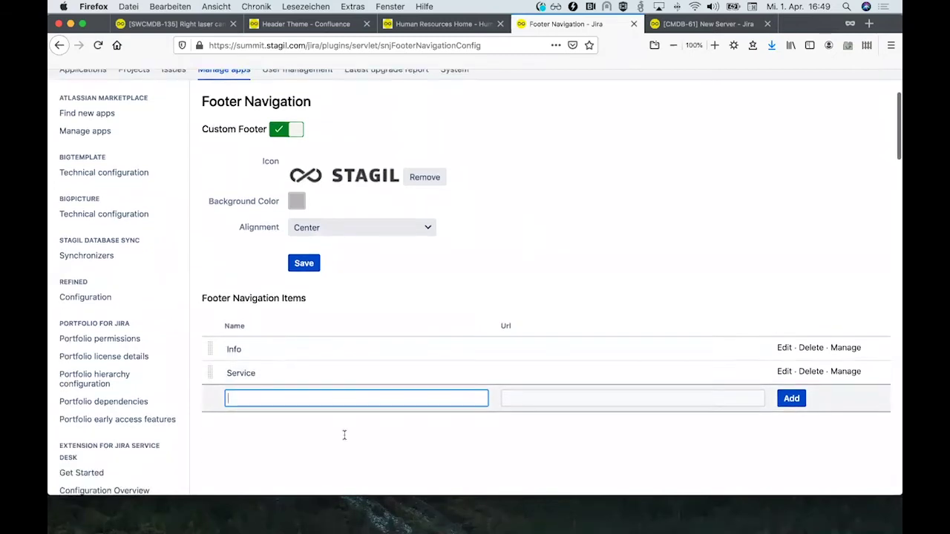
scroll(345, 440, "down", 5)
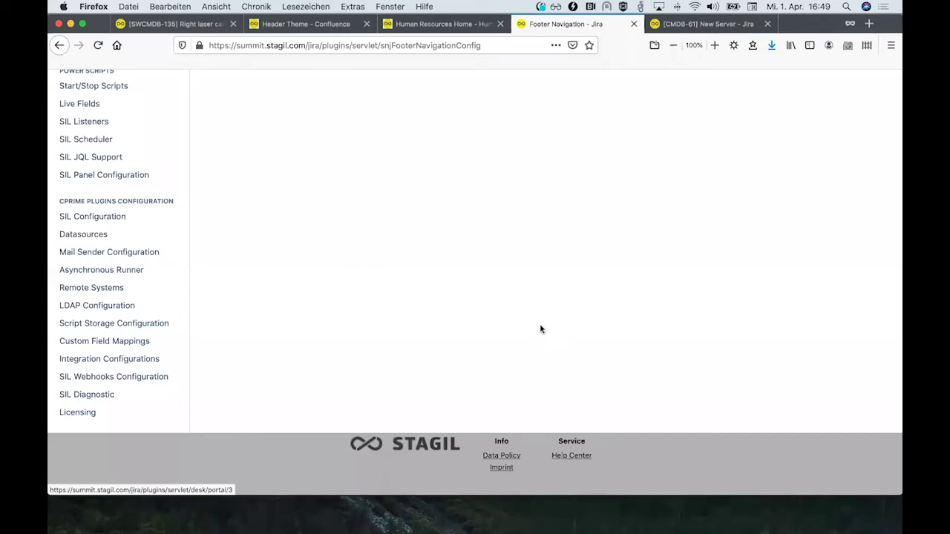
scroll(541, 328, "up", 3)
scroll(540, 329, "up", 15)
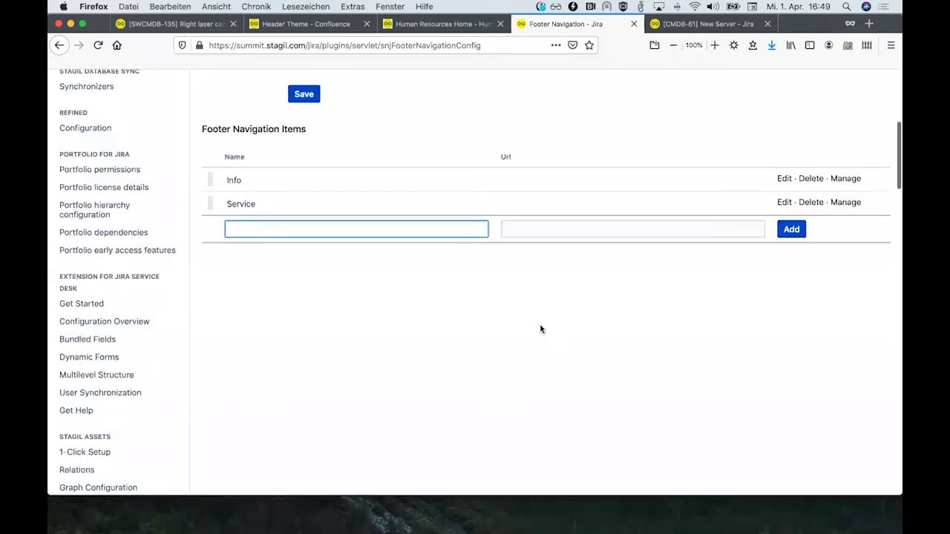
- Open the management page of the Info footer column, look over its links and return to Footer Navigation
scroll(541, 329, "down", 2)
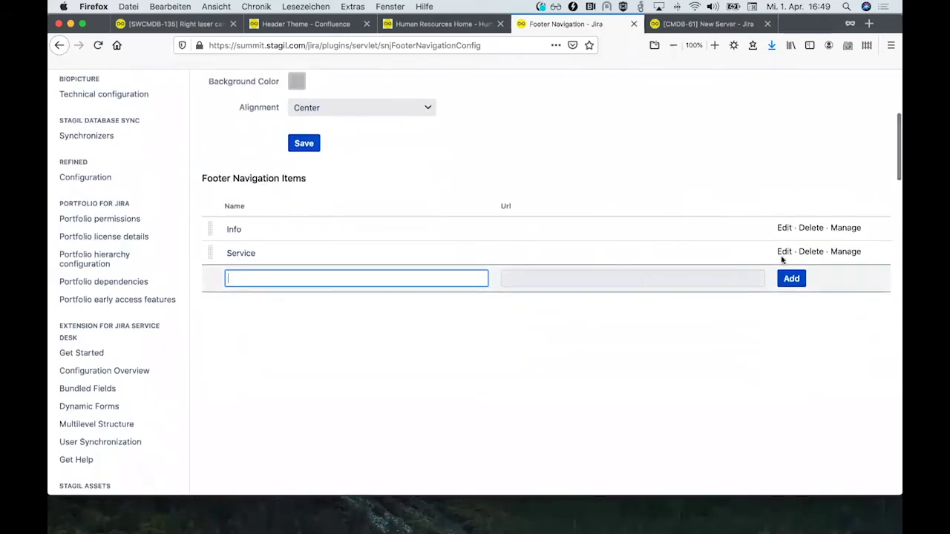
left_click(845, 229)
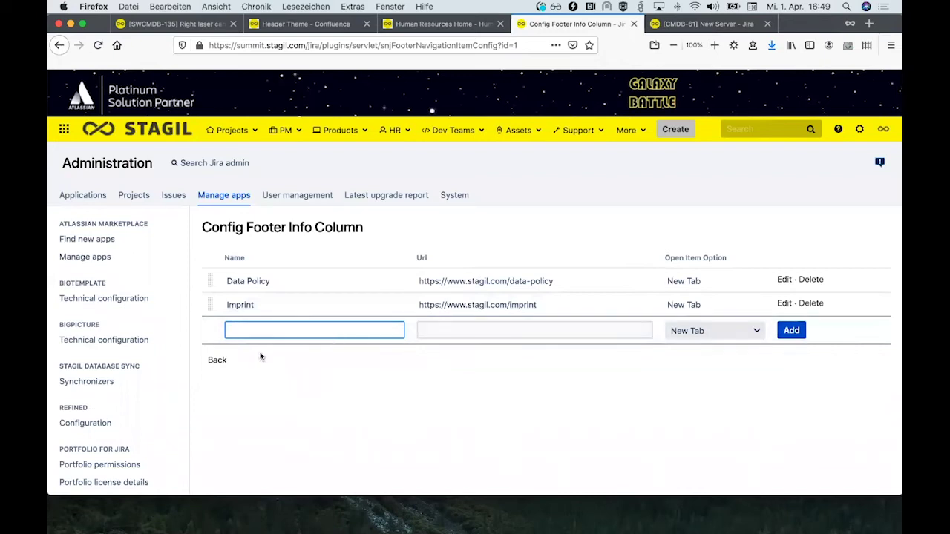
left_click(215, 361)
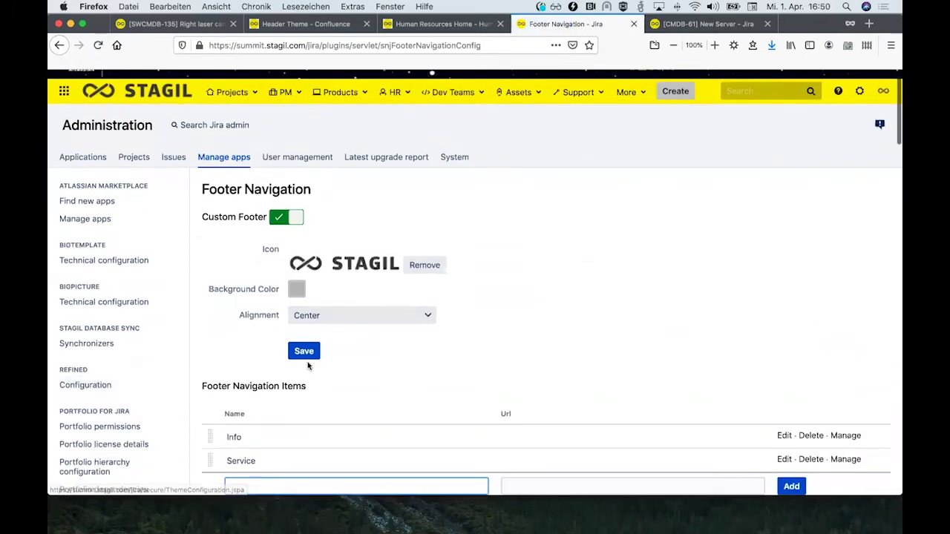
- Open the Issue Navigation configuration of STAGIL Navigation and examine the Wider Issue Form and Issue Tab Behavior settings
scroll(118, 388, "down", 10)
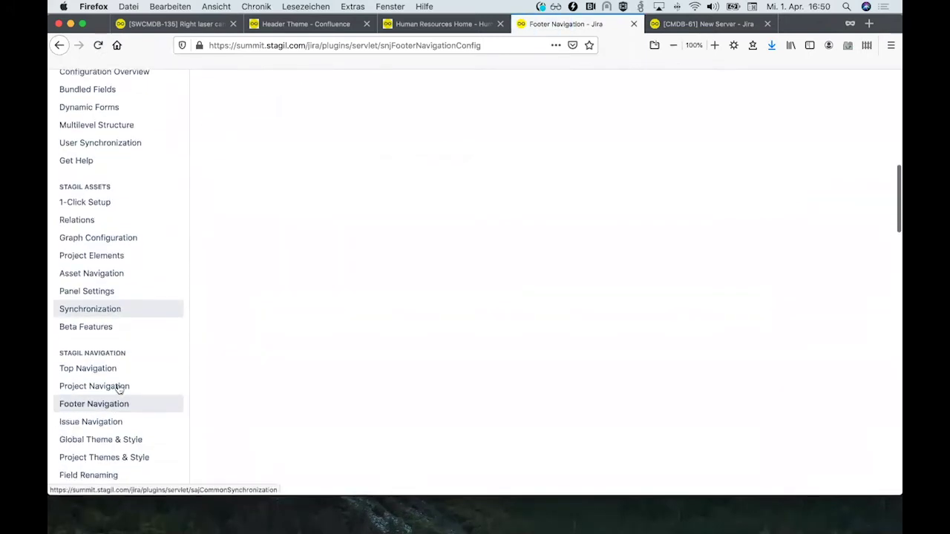
scroll(118, 389, "down", 3)
left_click(97, 343)
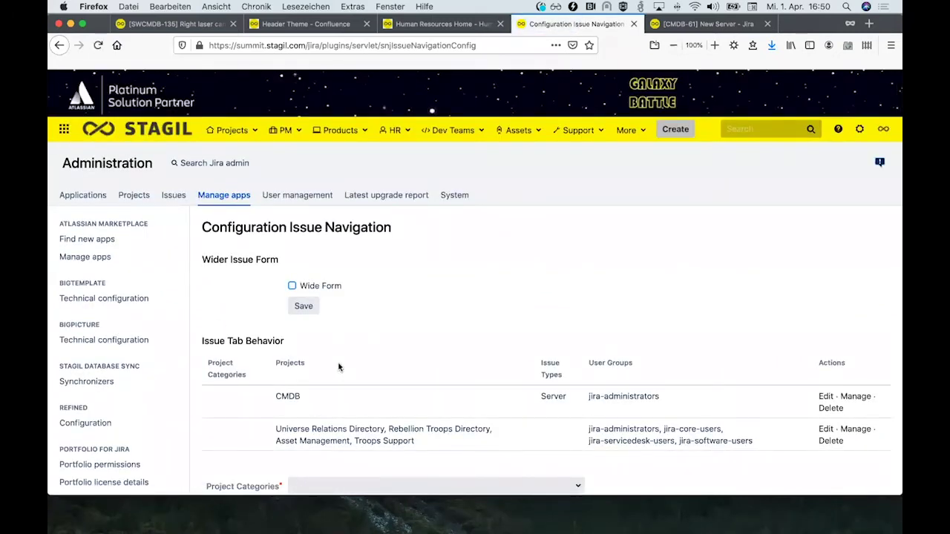
scroll(418, 371, "down", 2)
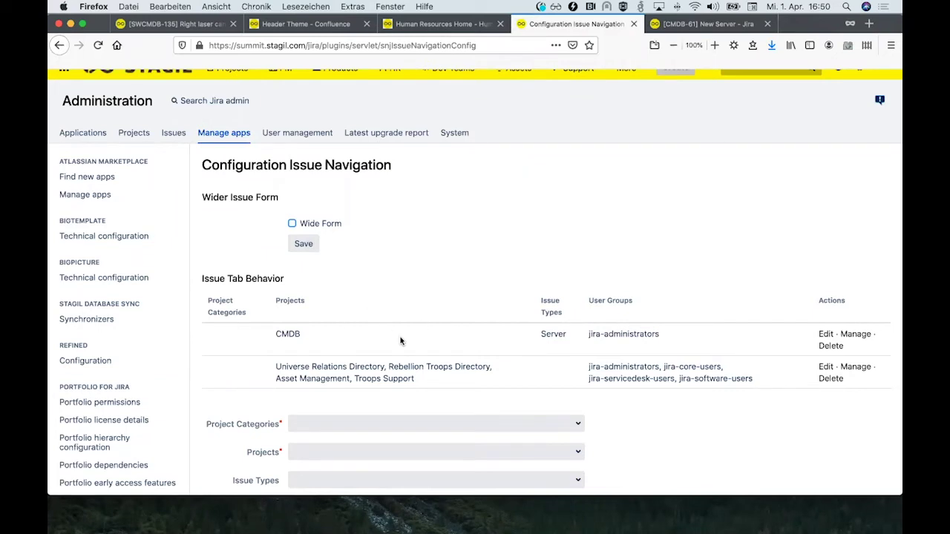
scroll(403, 346, "down", 3)
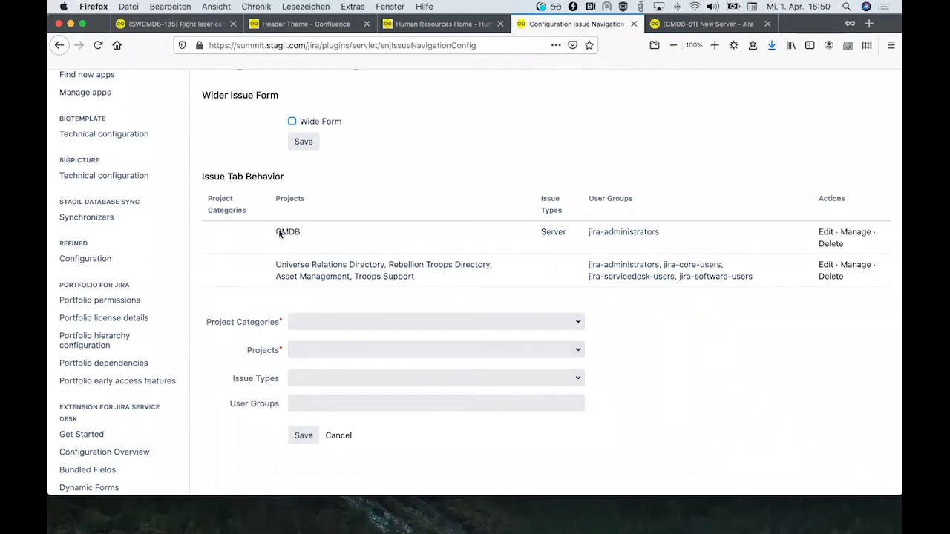
- Switch to the New Server issue (CMDB-61) and look over its layout
left_click(692, 25)
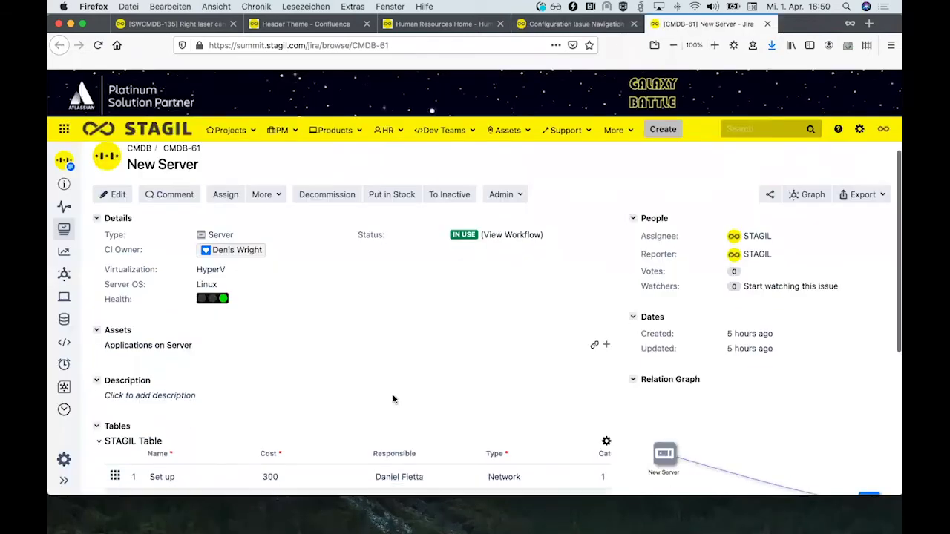
scroll(349, 378, "down", 1)
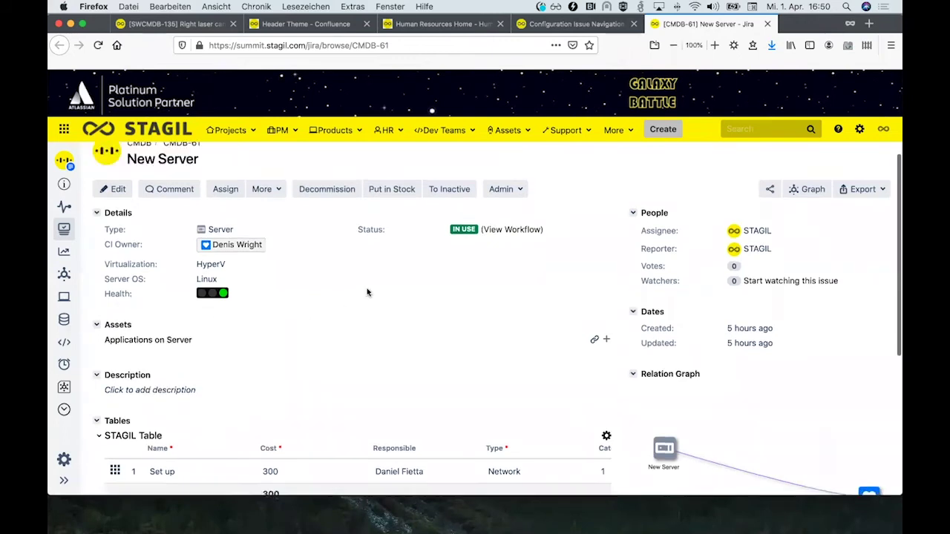
- Collapse and re-expand the Details panel of the New Server issue and look over the panels down to Activity
left_click(97, 190)
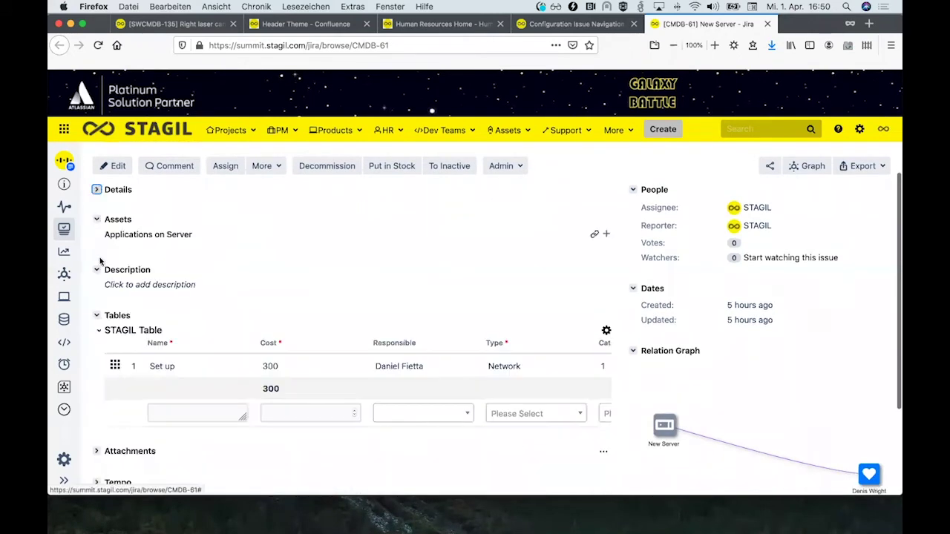
left_click(97, 190)
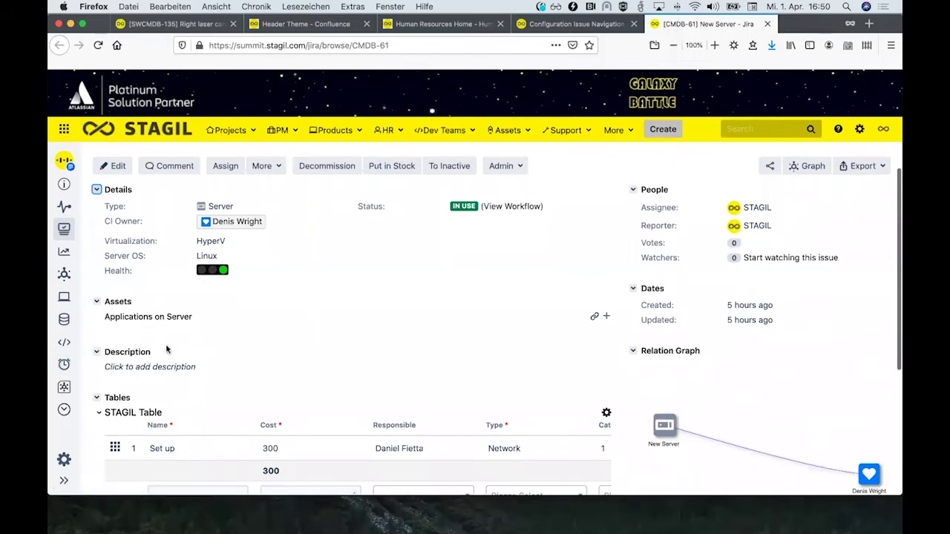
scroll(195, 383, "down", 5)
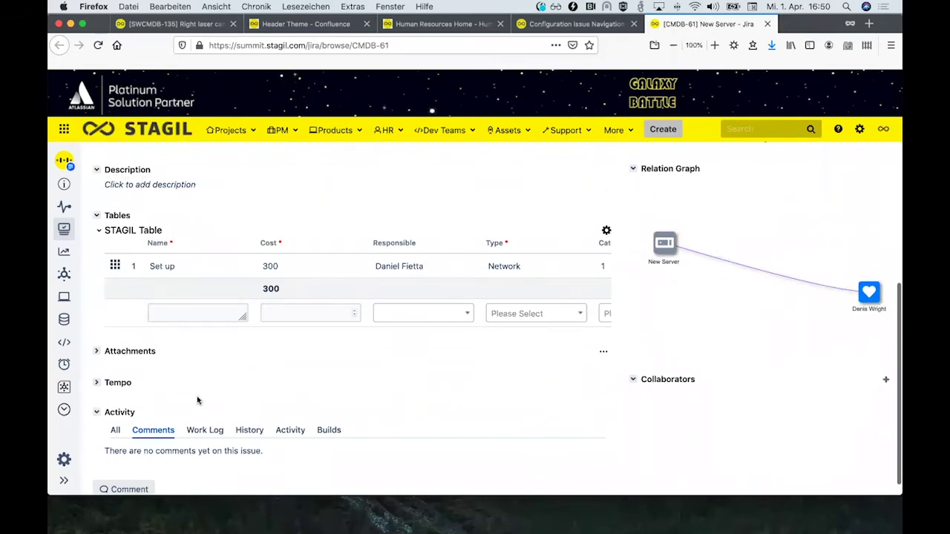
scroll(197, 396, "down", 1)
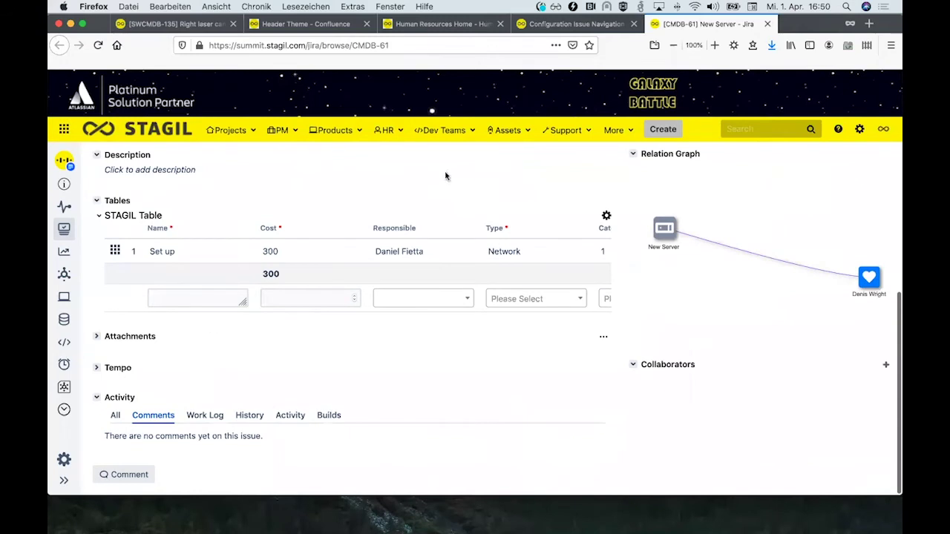
- Open the management page of the CMDB Server tab behavior and compare its closed panels with the Attachments and Tempo panels in CMDB-61
left_click(561, 24)
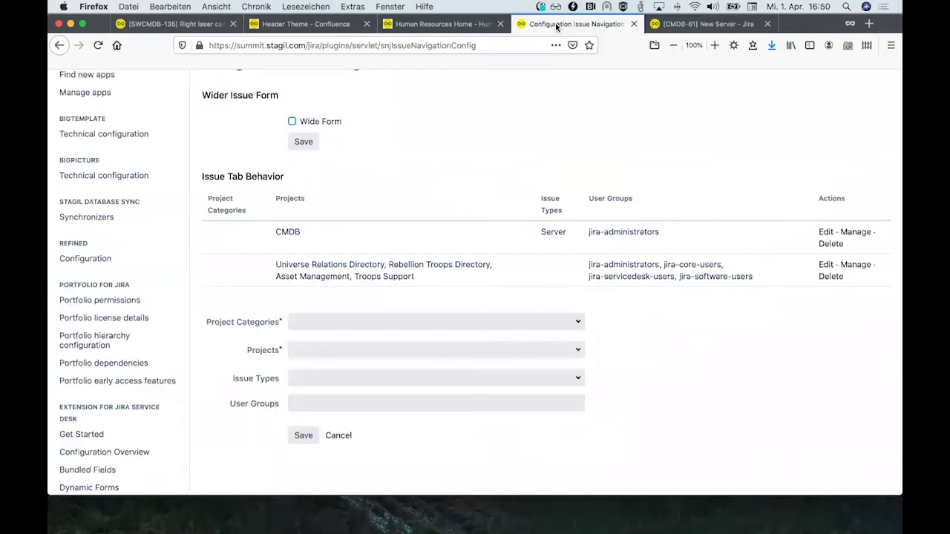
left_click(856, 232)
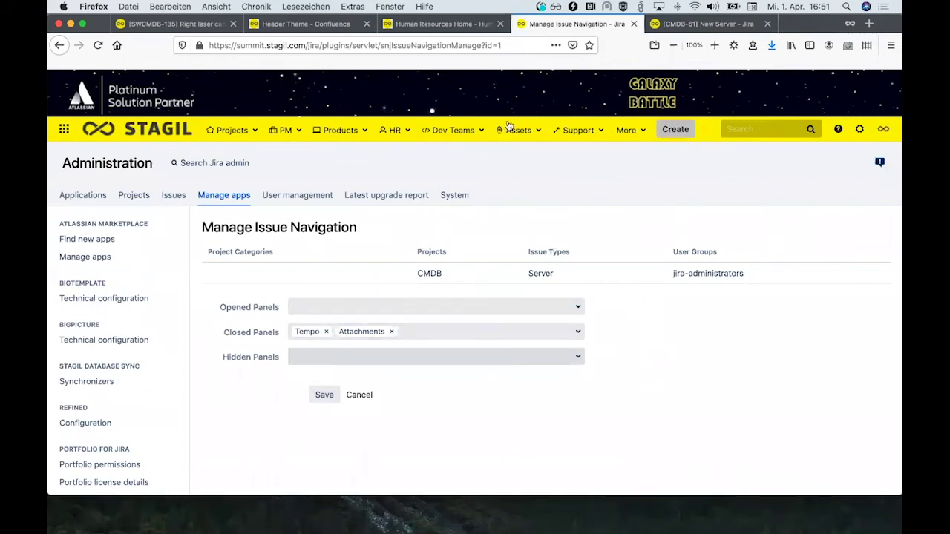
left_click(705, 23)
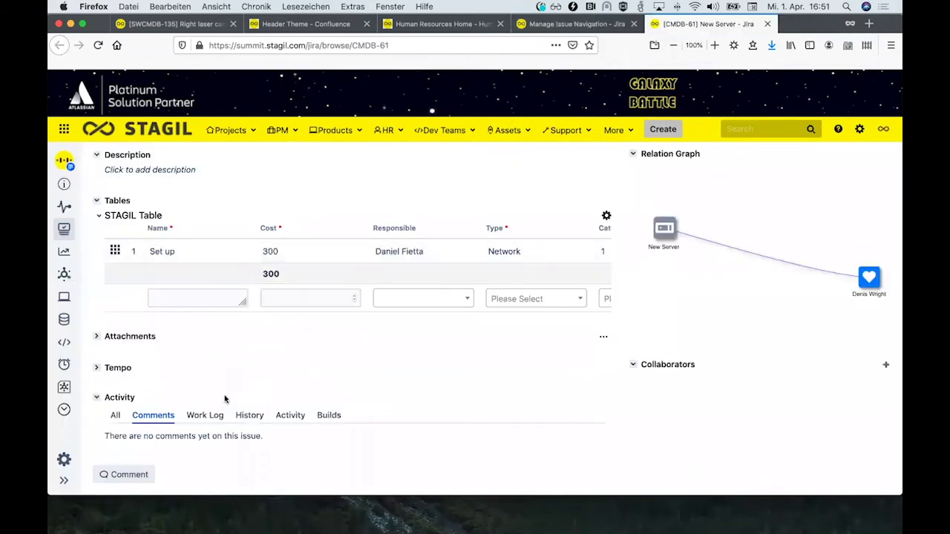
left_click(97, 337)
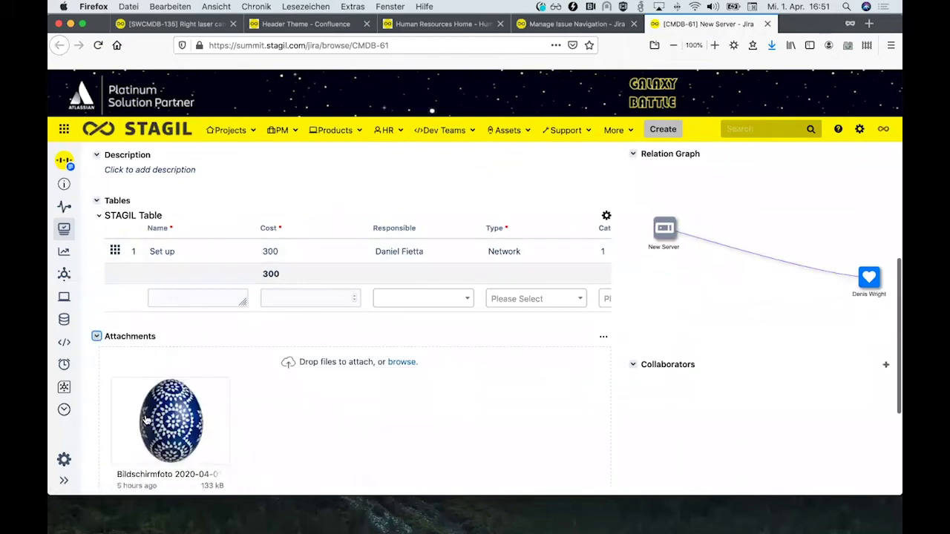
left_click(95, 337)
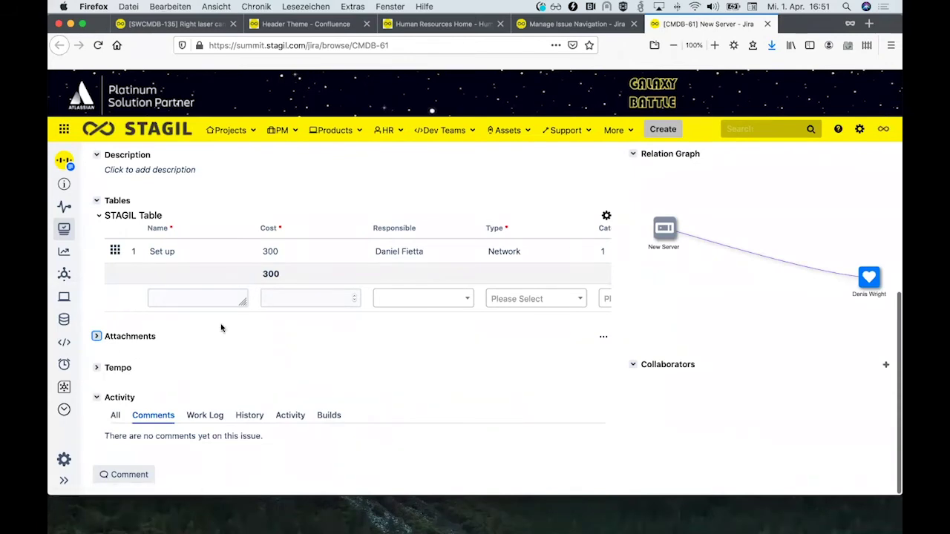
scroll(257, 326, "up", 5)
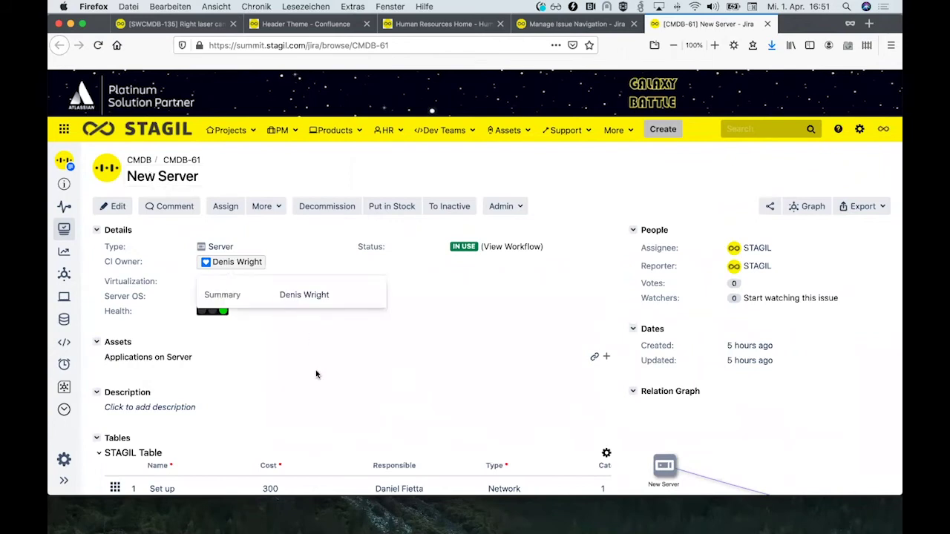
scroll(323, 398, "down", 5)
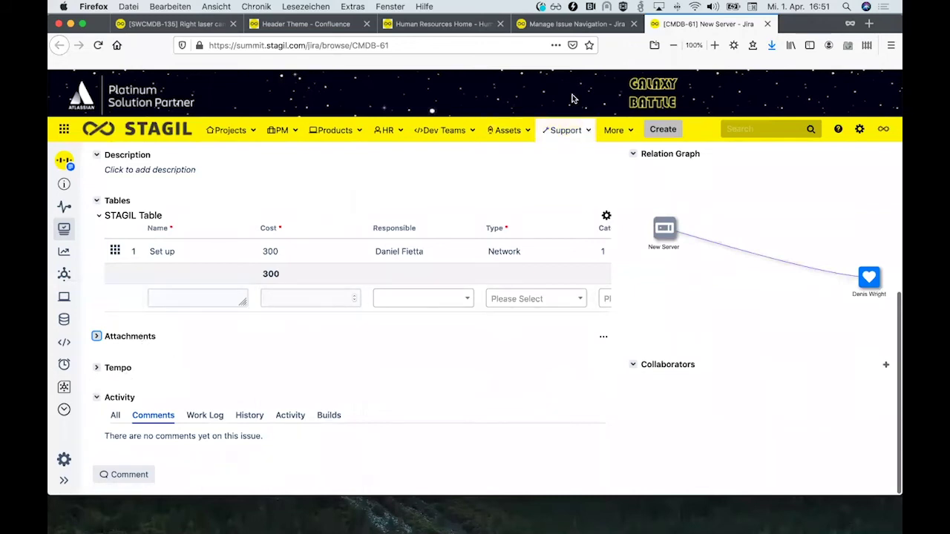
- Move Tempo from the closed panels to the hidden panels for CMDB Server issues and save
left_click(573, 22)
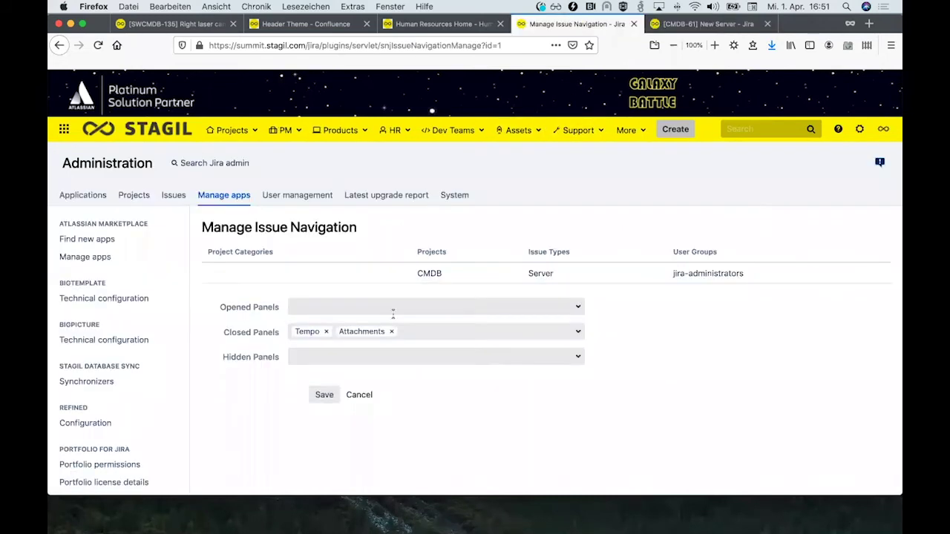
left_click(311, 355)
left_click(326, 332)
left_click(299, 356)
type("Tempo")
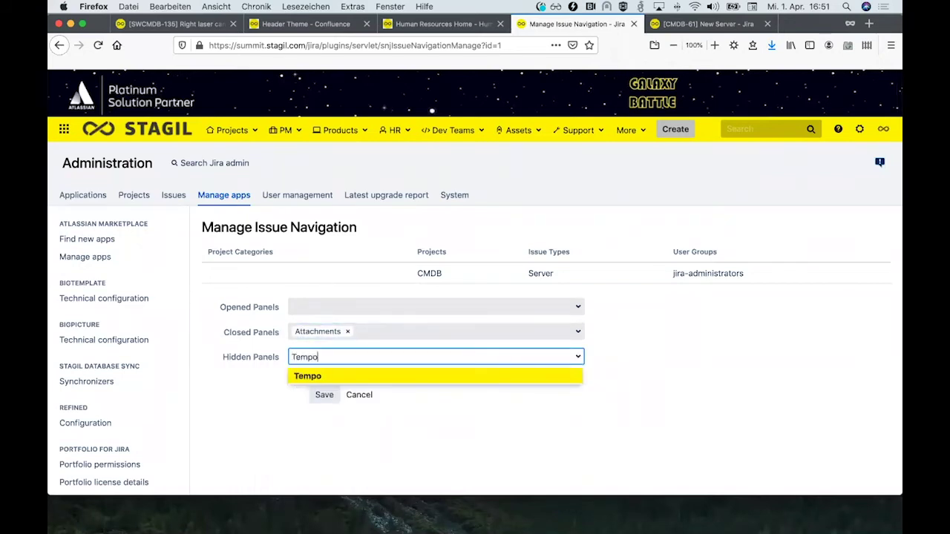
key("Return")
left_click(324, 394)
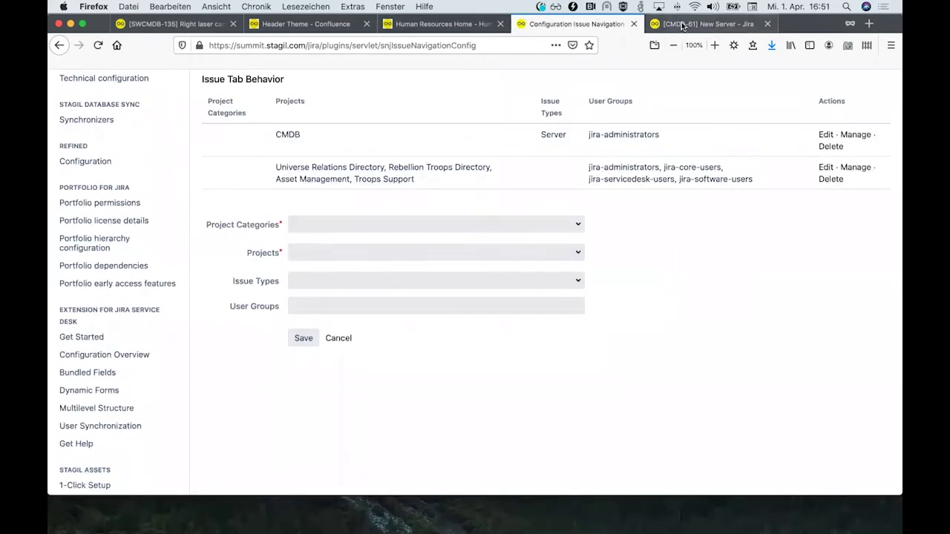
- Reload the New Server issue and look through its panels to check the effect of hiding Tempo
left_click(672, 24)
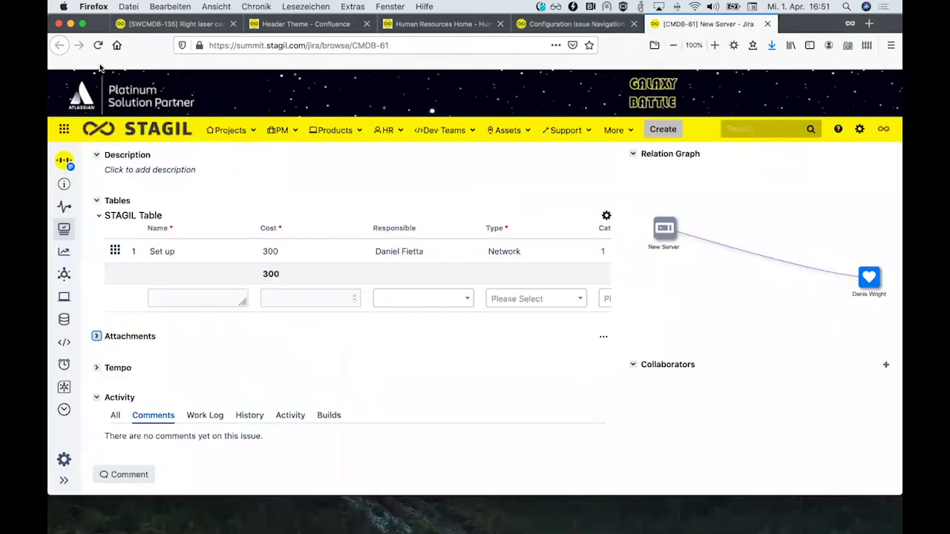
left_click(98, 45)
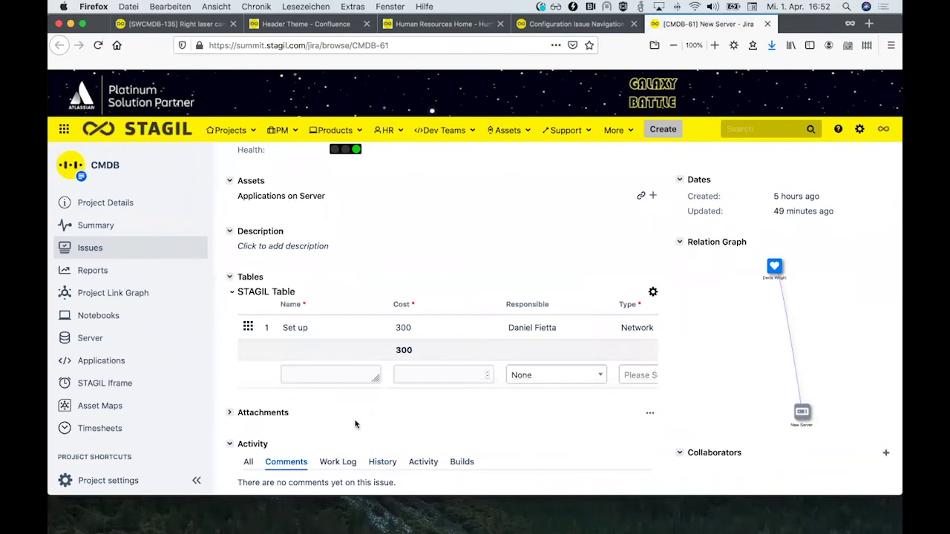
scroll(355, 425, "down", 1)
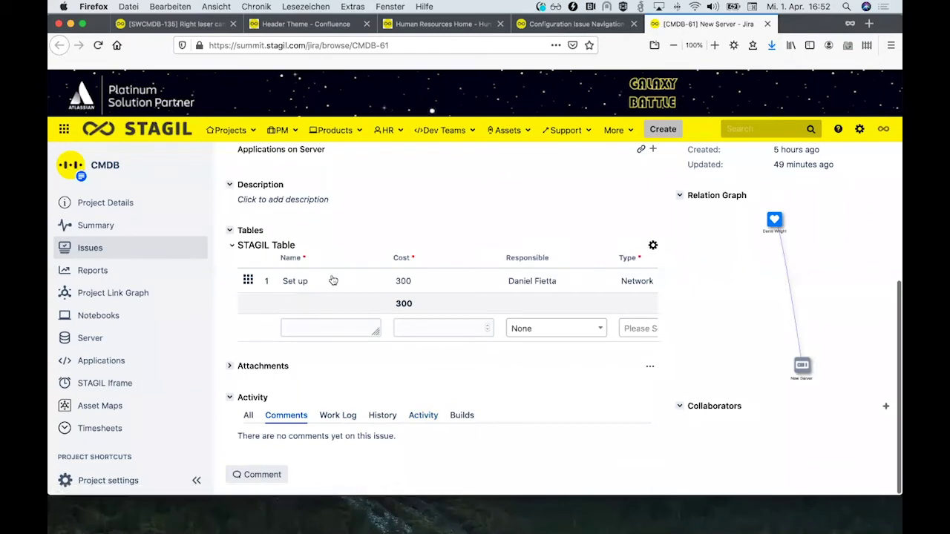
scroll(331, 274, "up", 5)
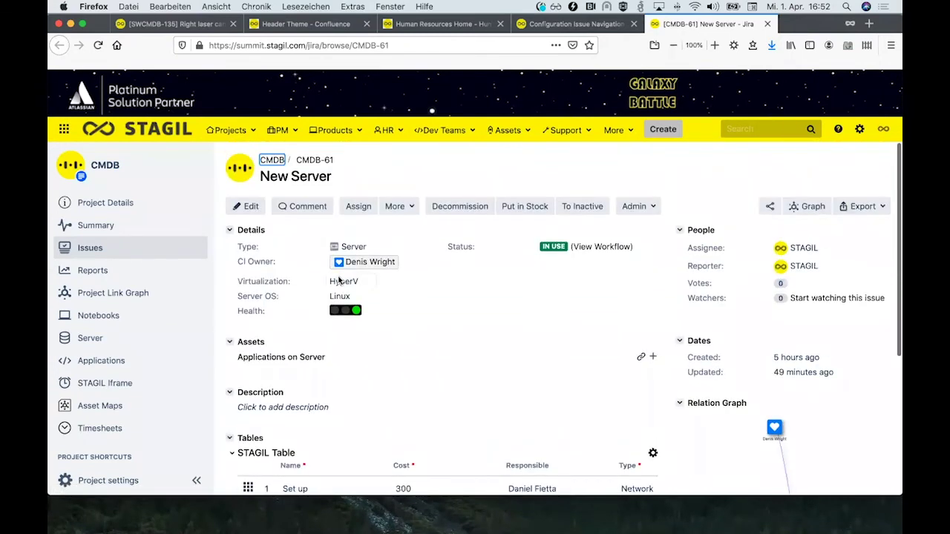
scroll(303, 178, "down", 5)
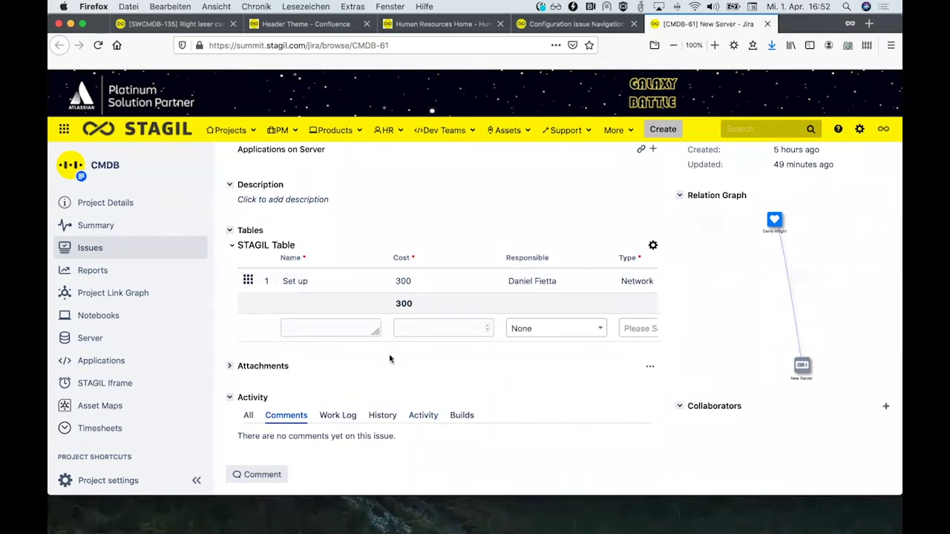
scroll(451, 225, "up", 5)
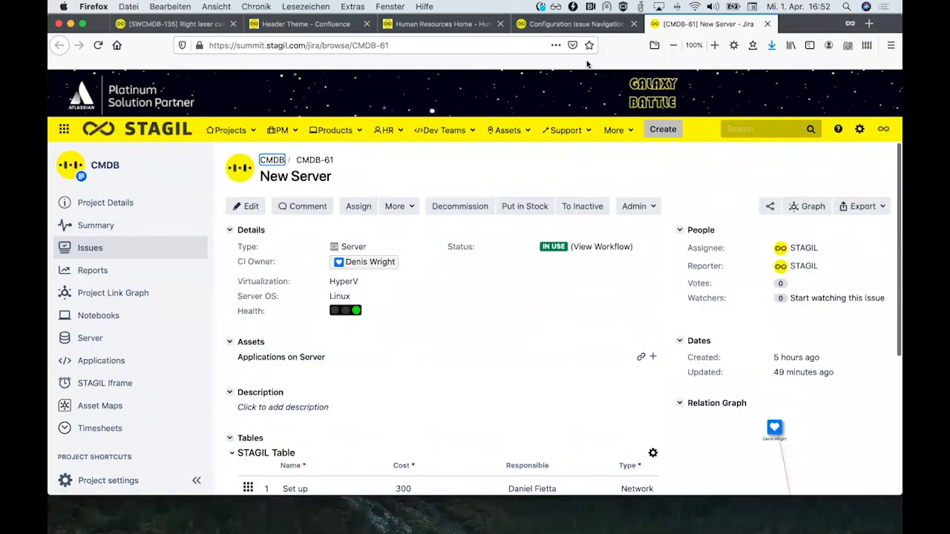
- Return to the Issue Navigation configuration and review its settings and the other STAGIL Navigation sections
left_click(553, 24)
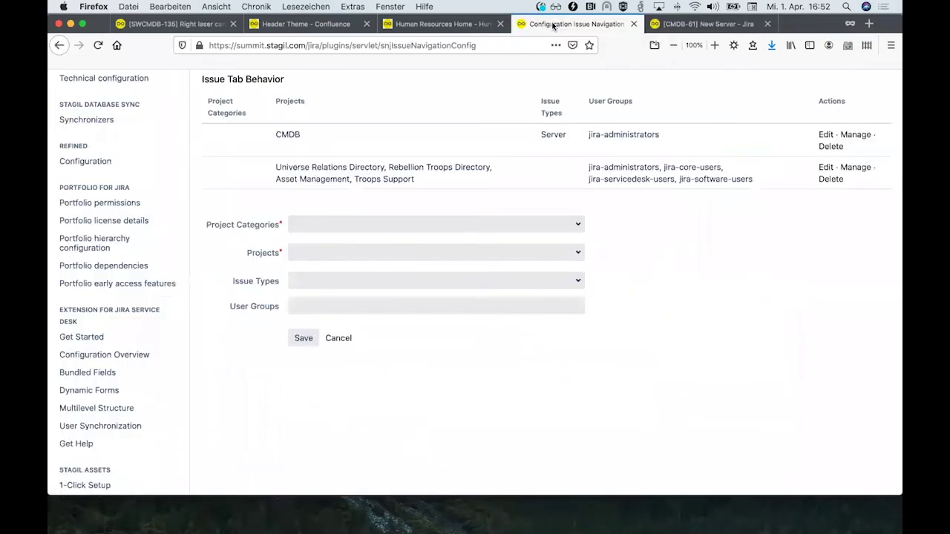
scroll(347, 197, "up", 3)
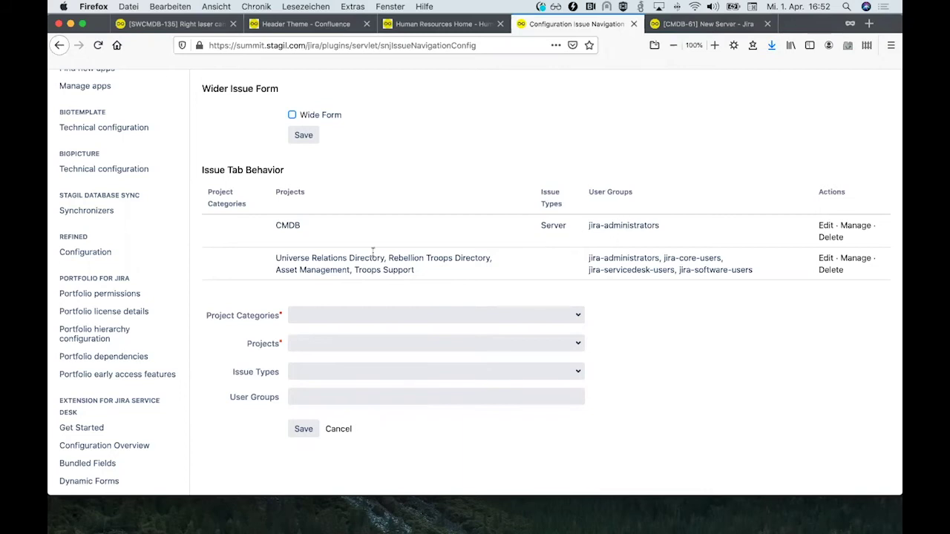
scroll(148, 371, "down", 5)
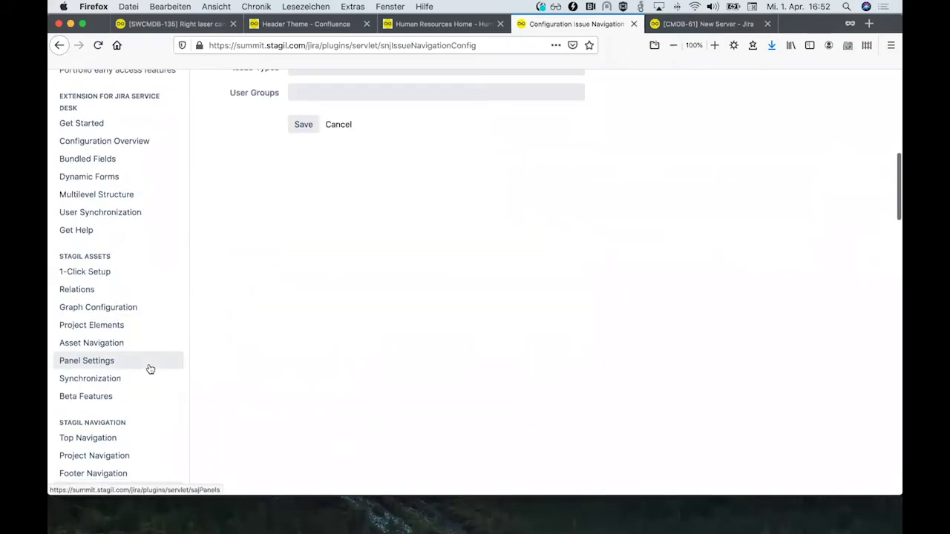
scroll(117, 361, "down", 3)
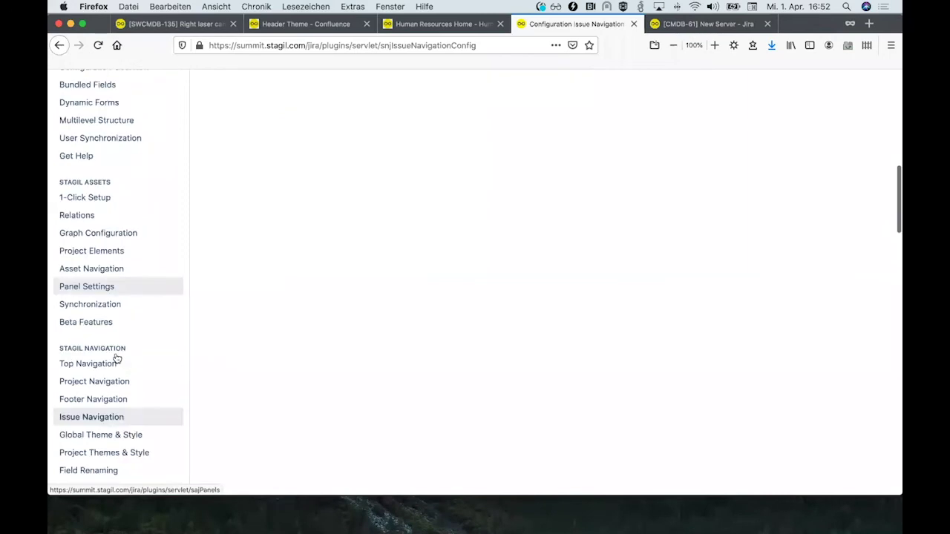
scroll(265, 270, "up", 10)
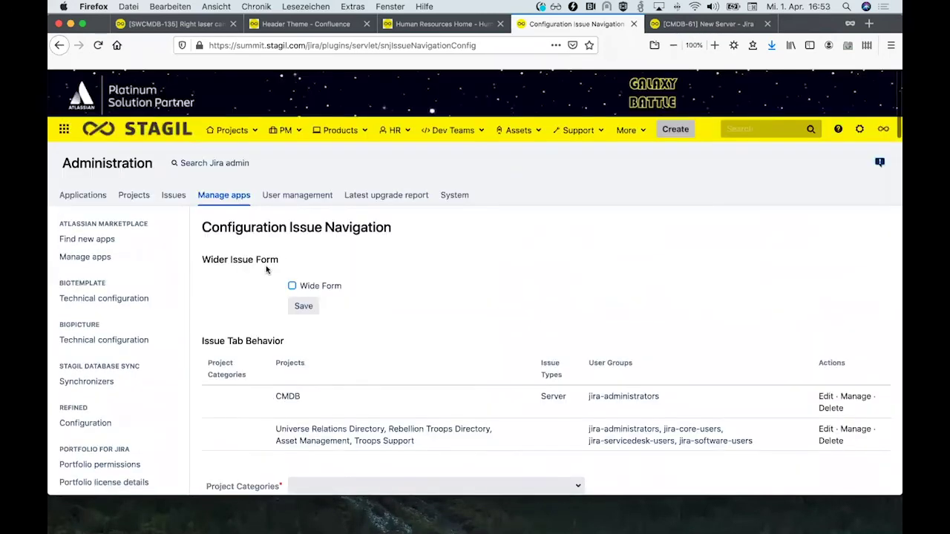
scroll(262, 361, "down", 9)
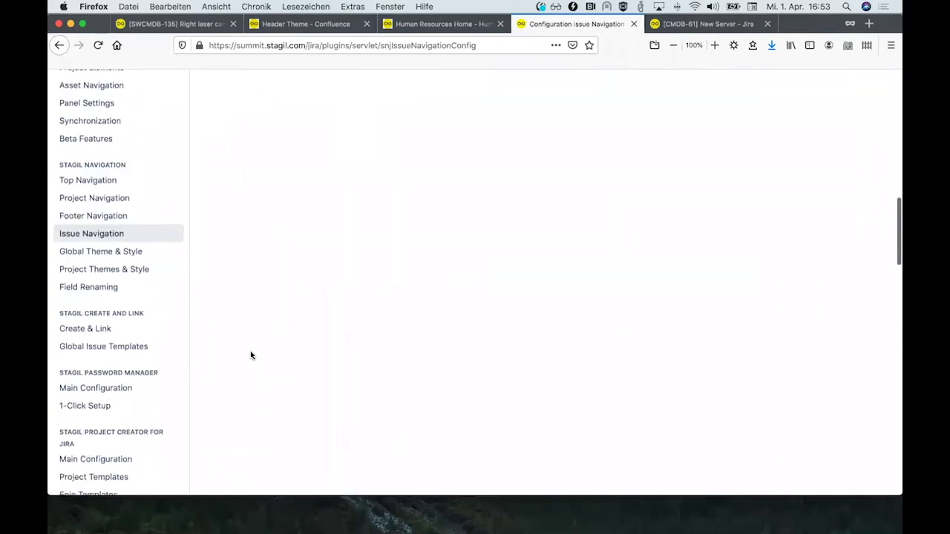
- Open Global Theme & Style and examine the Header settings for banner image, height, position and background color
left_click(115, 253)
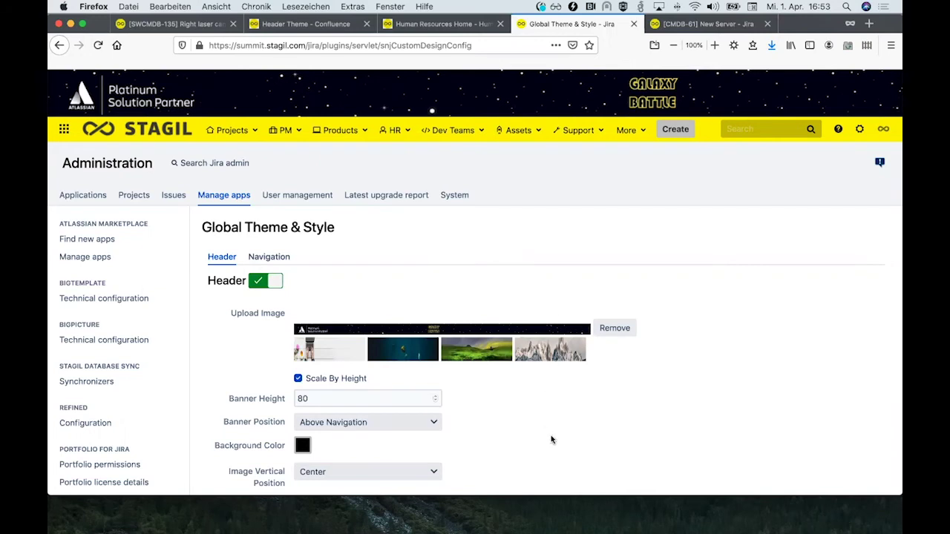
scroll(551, 440, "down", 2)
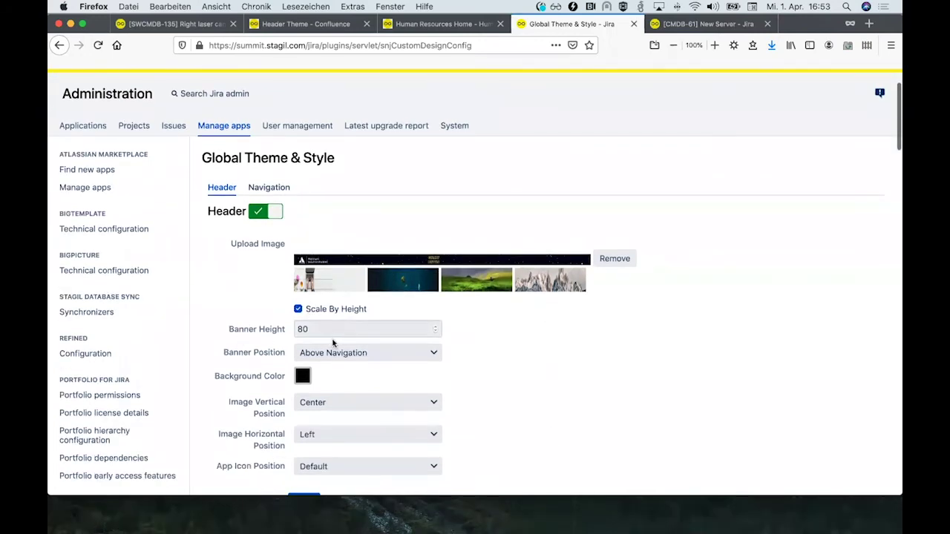
scroll(335, 371, "down", 3)
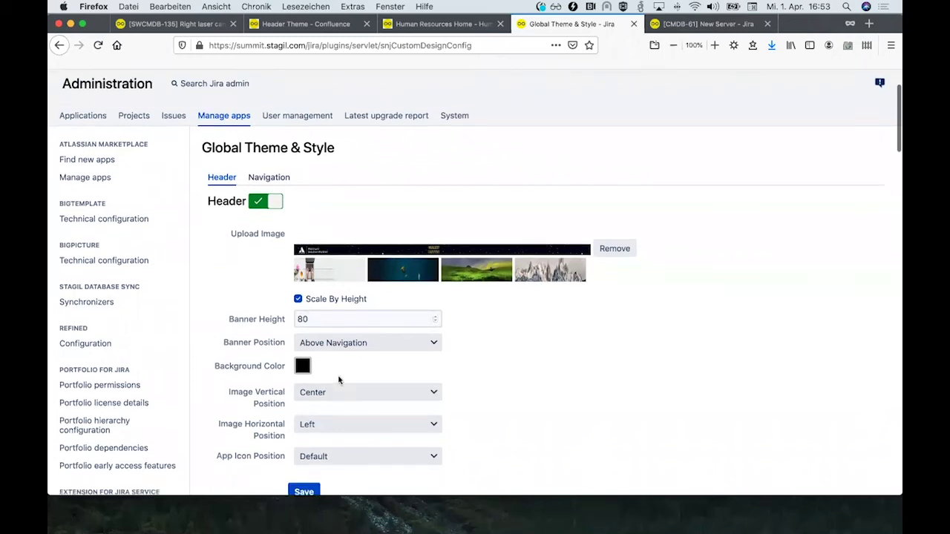
scroll(320, 322, "down", 4)
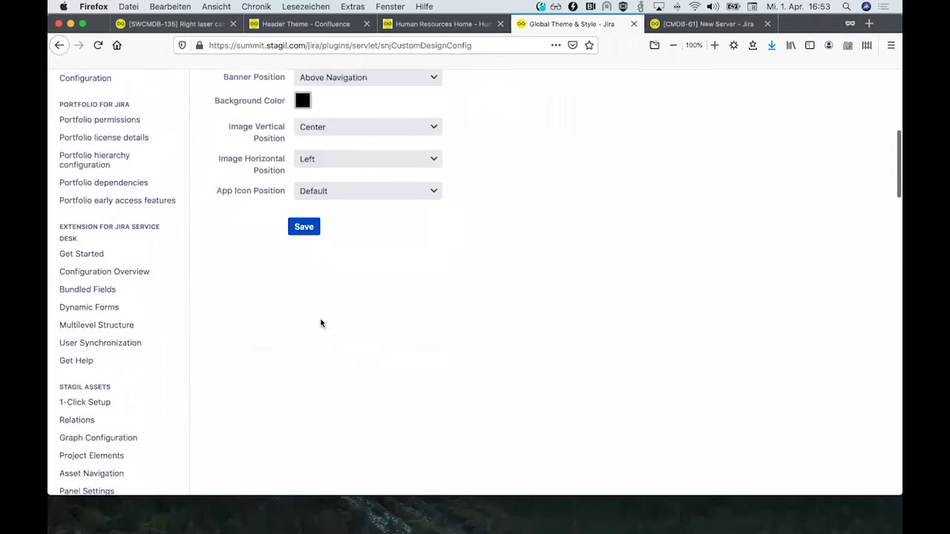
scroll(312, 324, "up", 7)
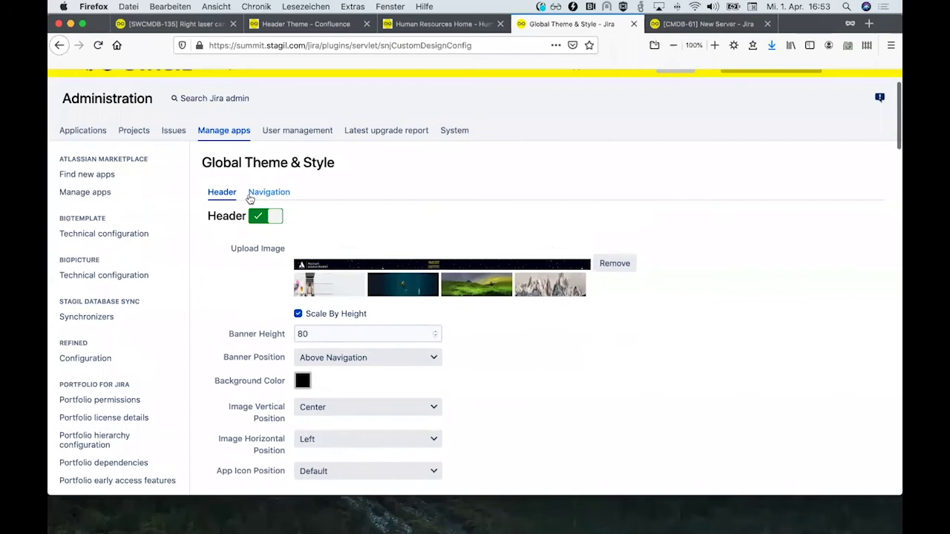
- Show the Navigation settings of Global Theme & Style and try out the site's search field with "dvsv", clearing it again
left_click(263, 194)
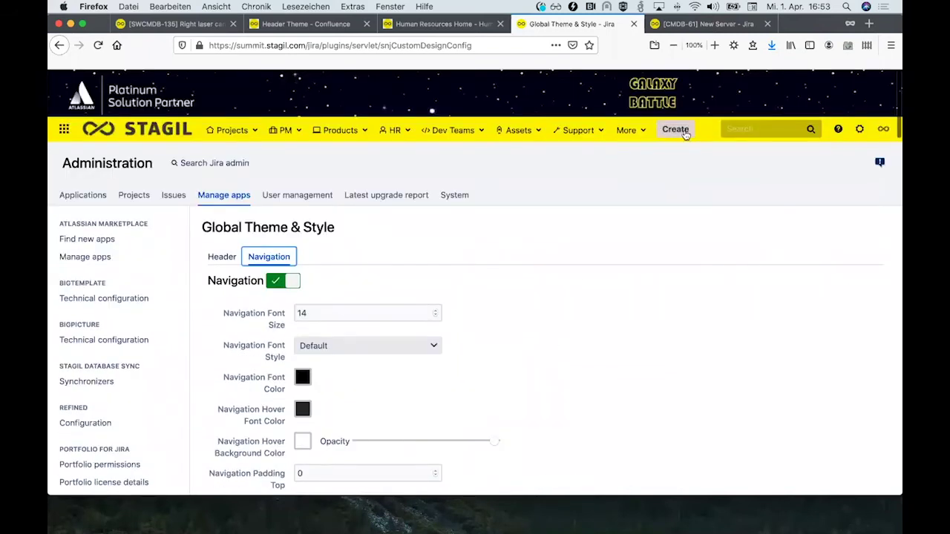
left_click(730, 129)
type("dvsv")
key("BackSpace")
key("BackSpace")
key("BackSpace")
key("BackSpace")
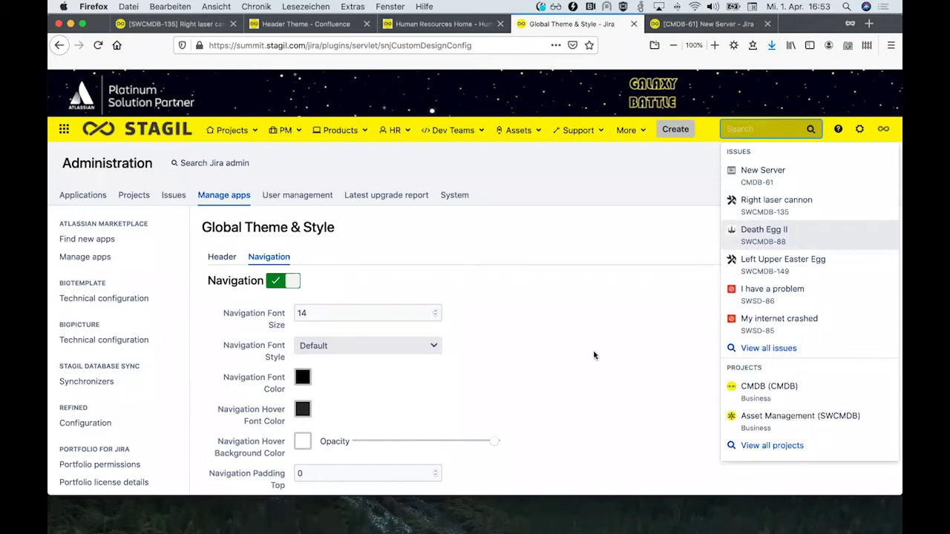
- Open Project Themes & Style, edit the Passwords project's theme and review its banner image, height, position and background color settings
scroll(538, 326, "down", 10)
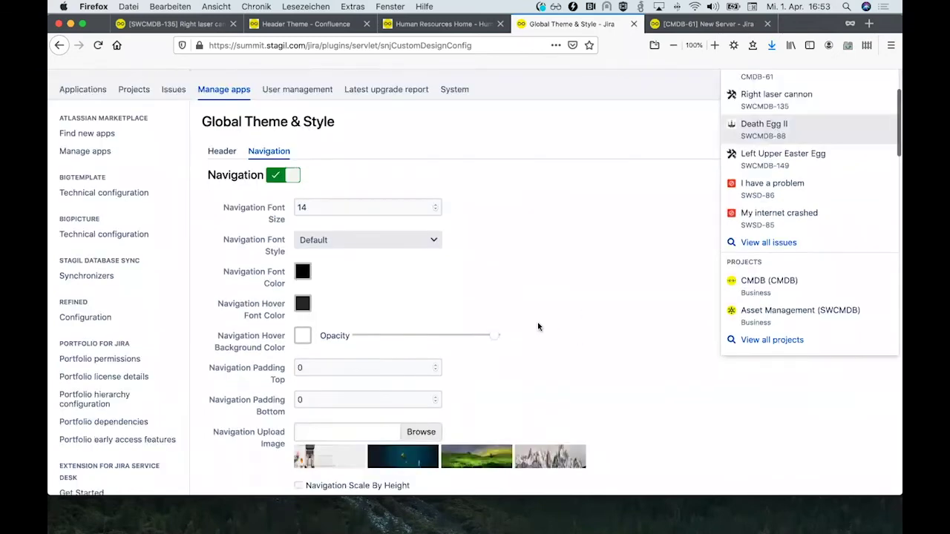
scroll(539, 326, "down", 10)
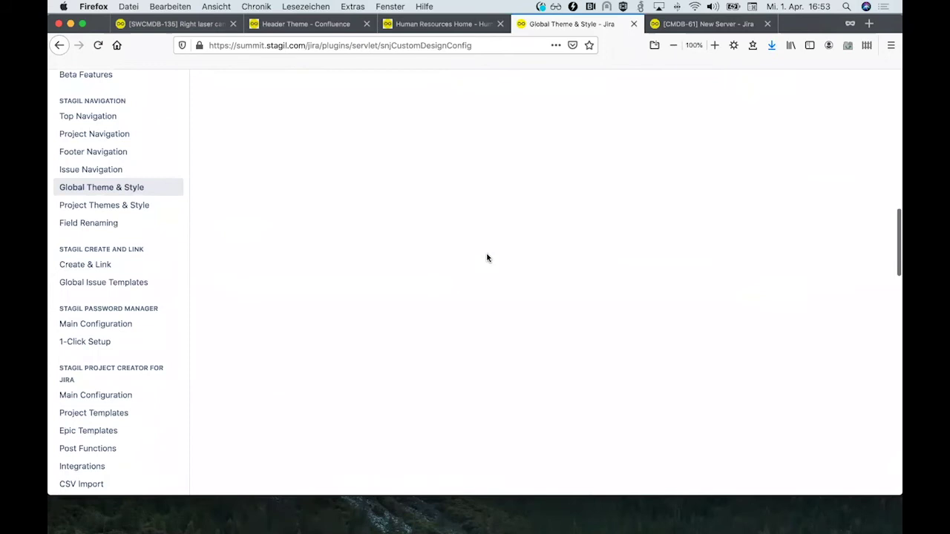
left_click(104, 205)
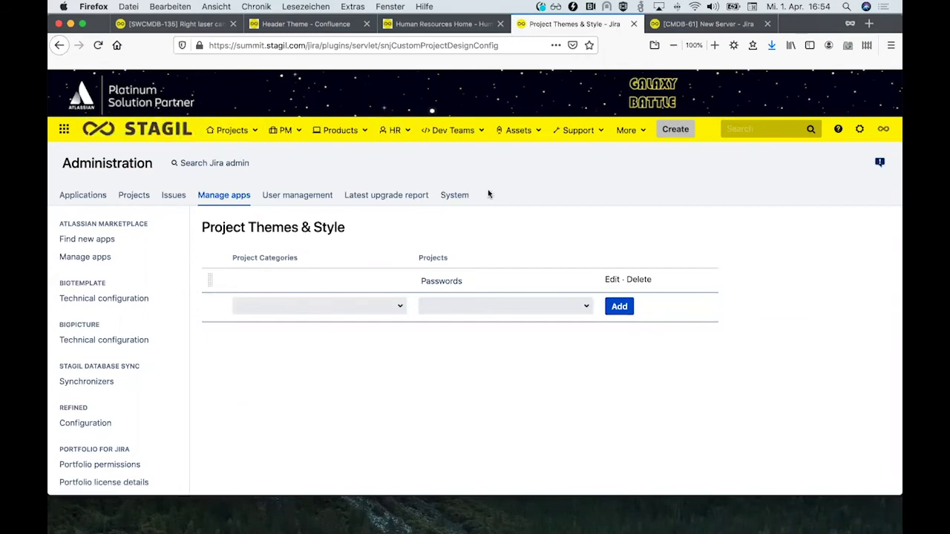
left_click(611, 279)
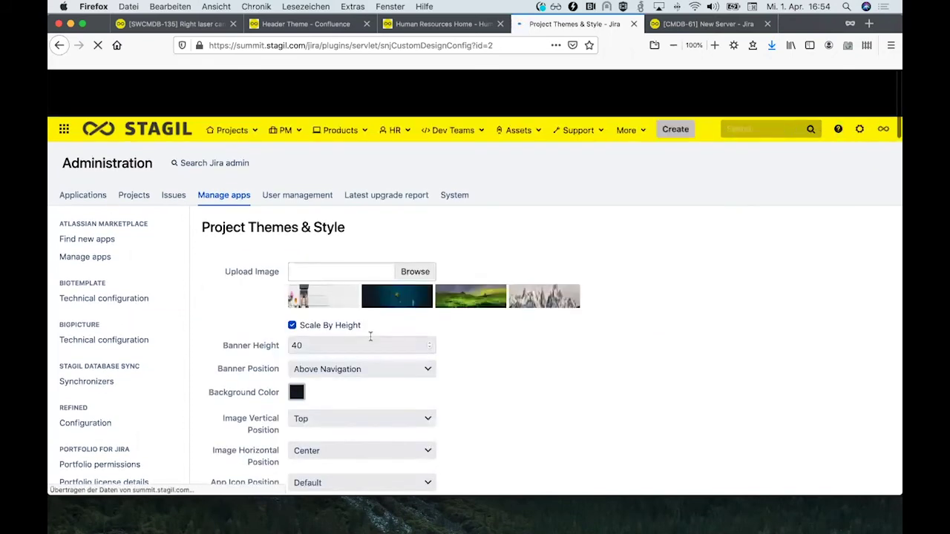
scroll(503, 407, "down", 2)
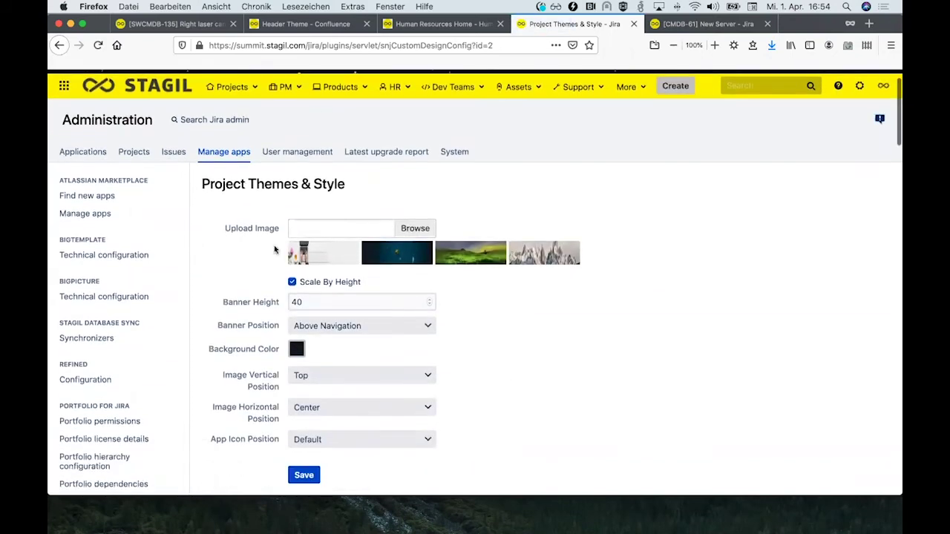
scroll(503, 294, "up", 2)
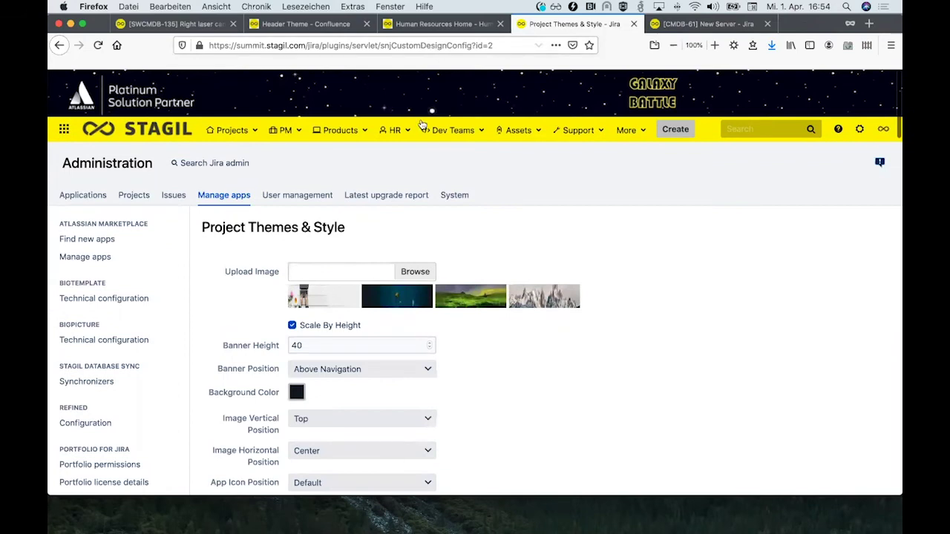
scroll(515, 391, "down", 5)
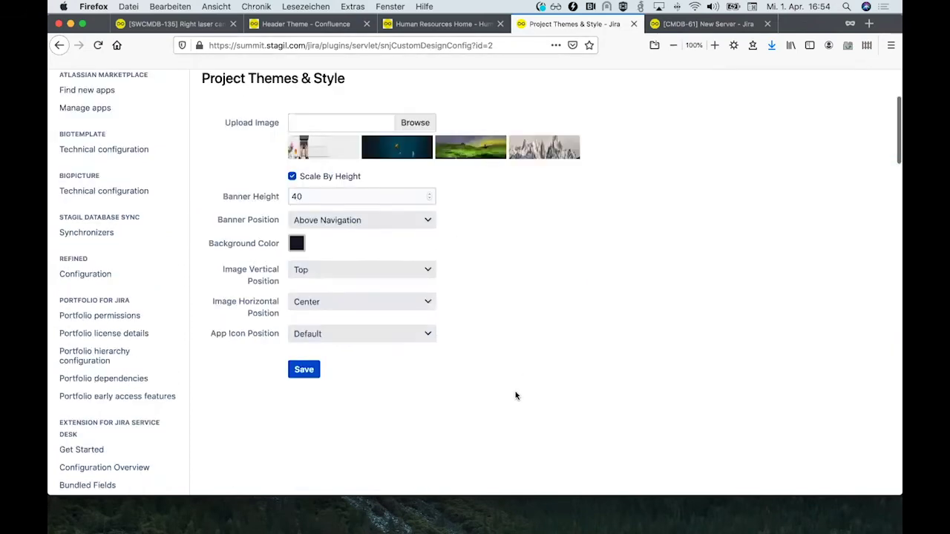
scroll(401, 371, "down", 10)
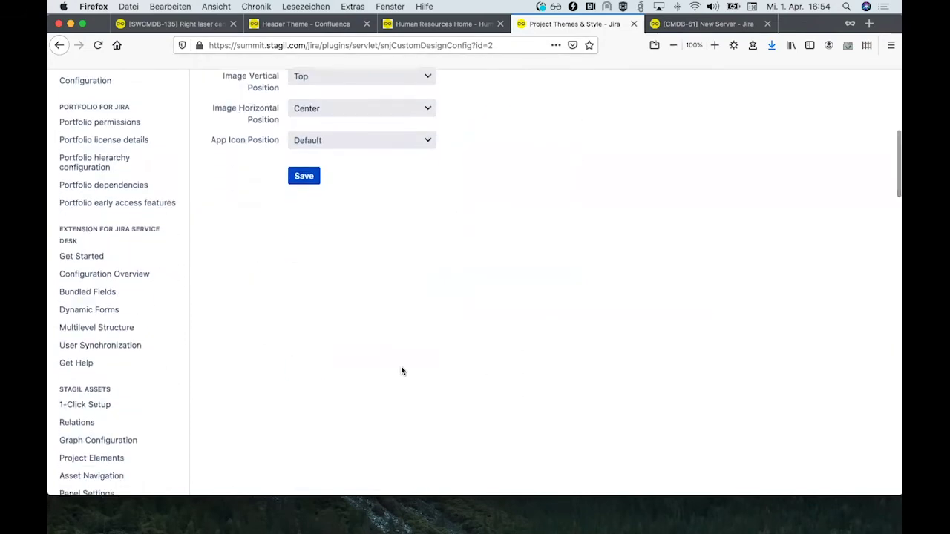
- Open Field Renaming, set the Summary title to "Ticket" and save the configuration
scroll(402, 371, "down", 3)
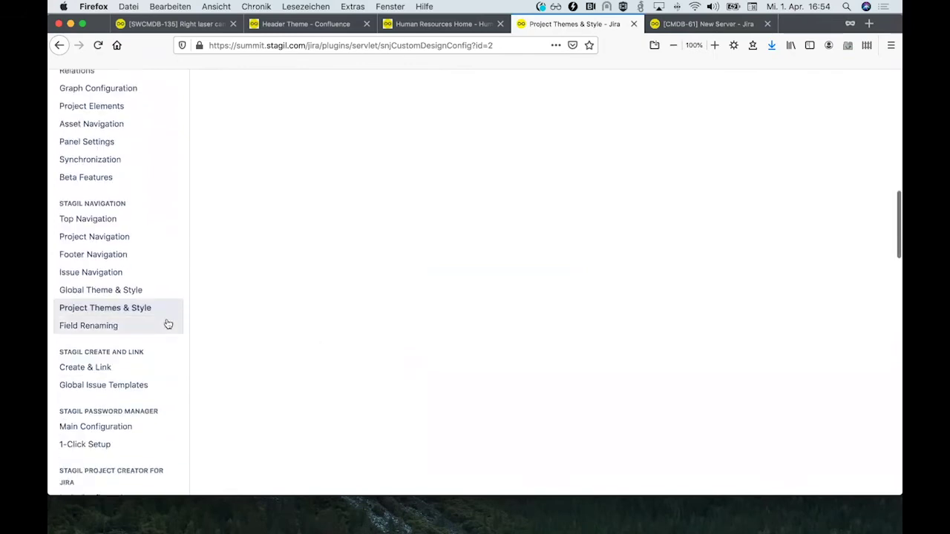
left_click(102, 328)
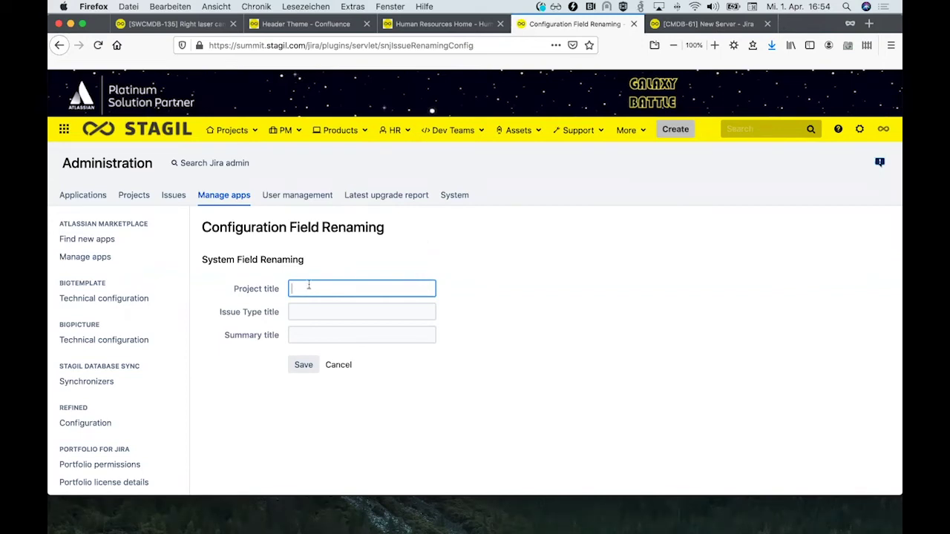
left_click(303, 335)
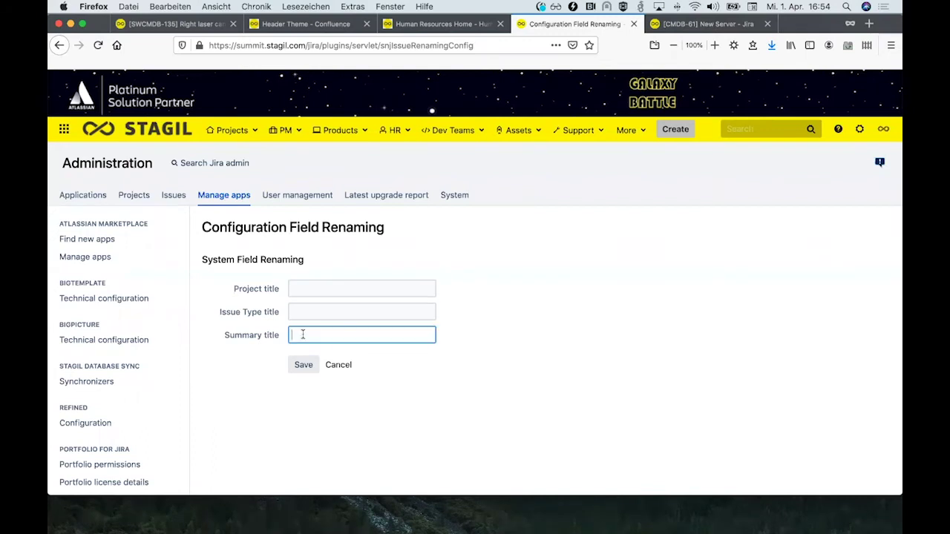
type("T")
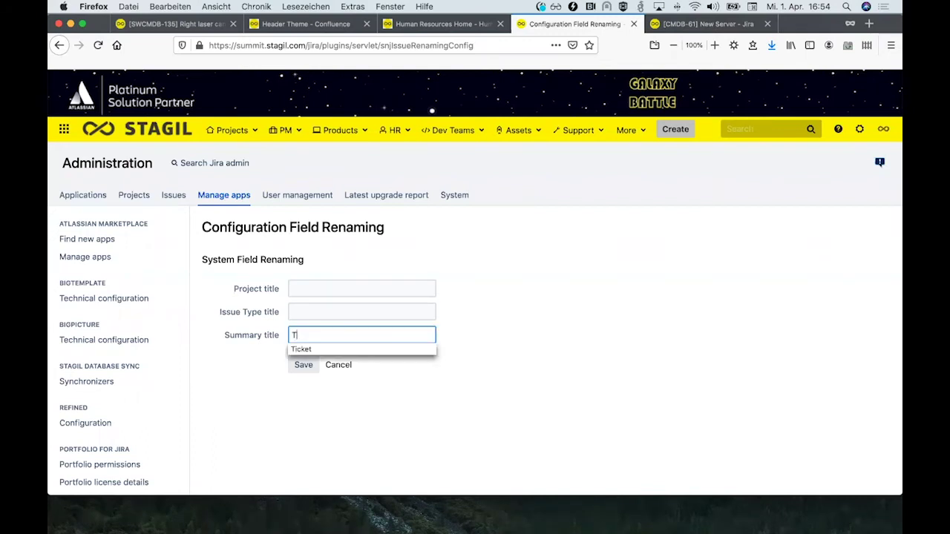
type("icket")
left_click(305, 364)
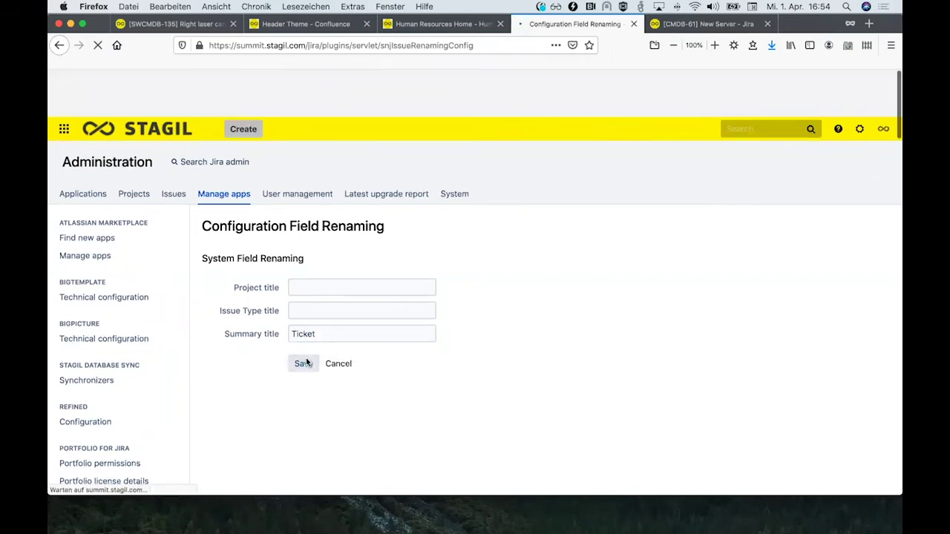
- Check the field names in the edit form of the Right laser cannon issue and close it without changes
left_click(199, 25)
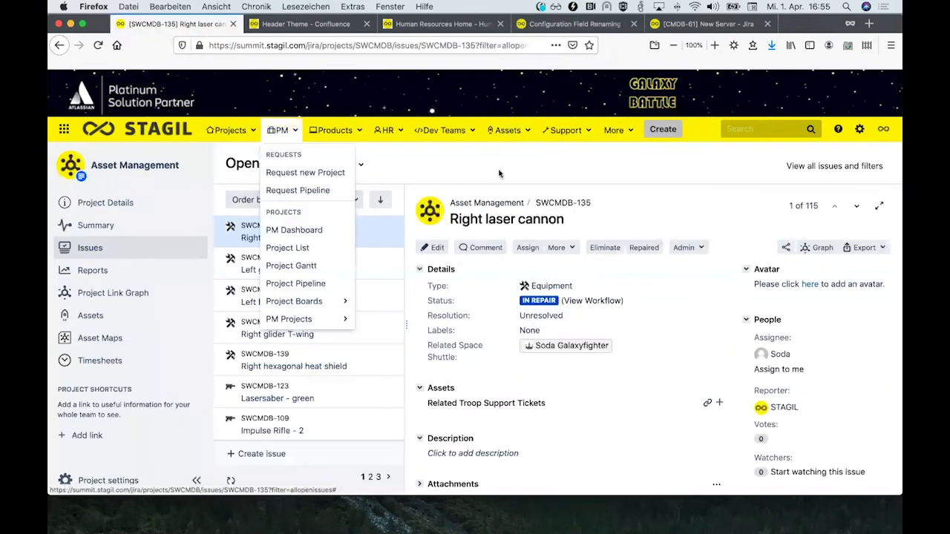
left_click(432, 251)
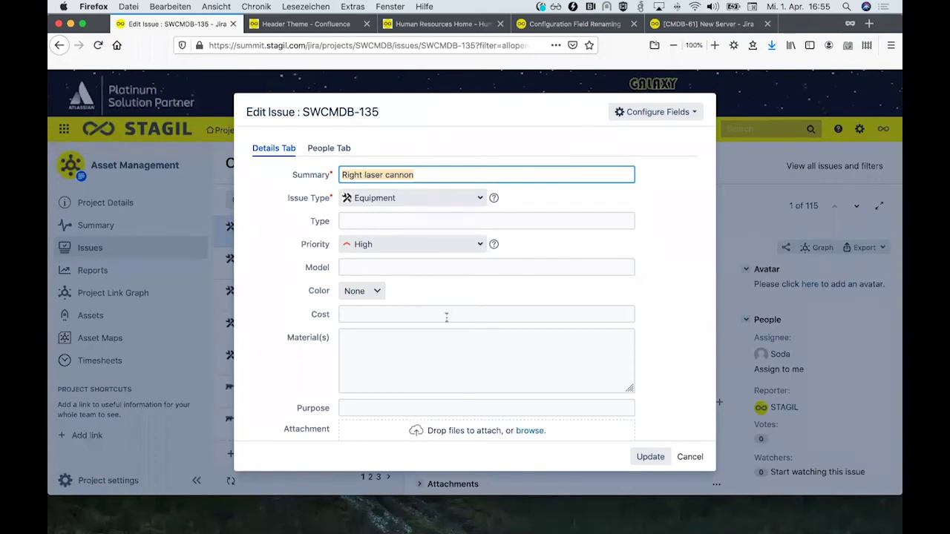
left_click(689, 458)
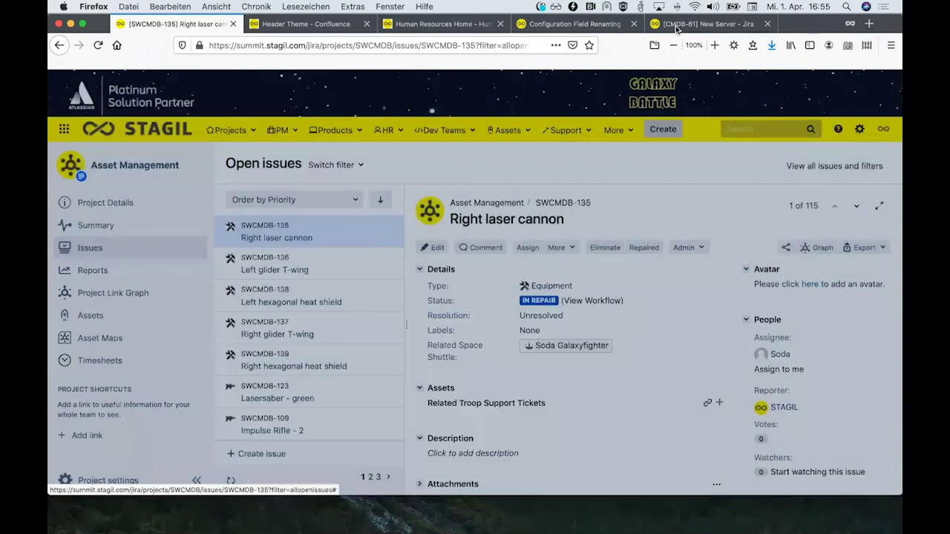
- Return to the Field Renaming configuration and save it again with "Ticket" as the Summary title
left_click(538, 25)
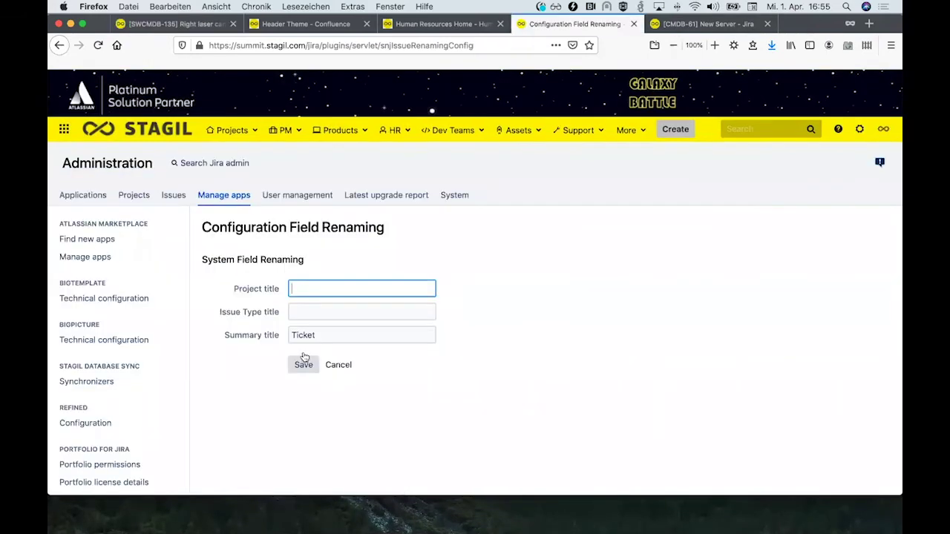
left_click(317, 335)
left_click(305, 370)
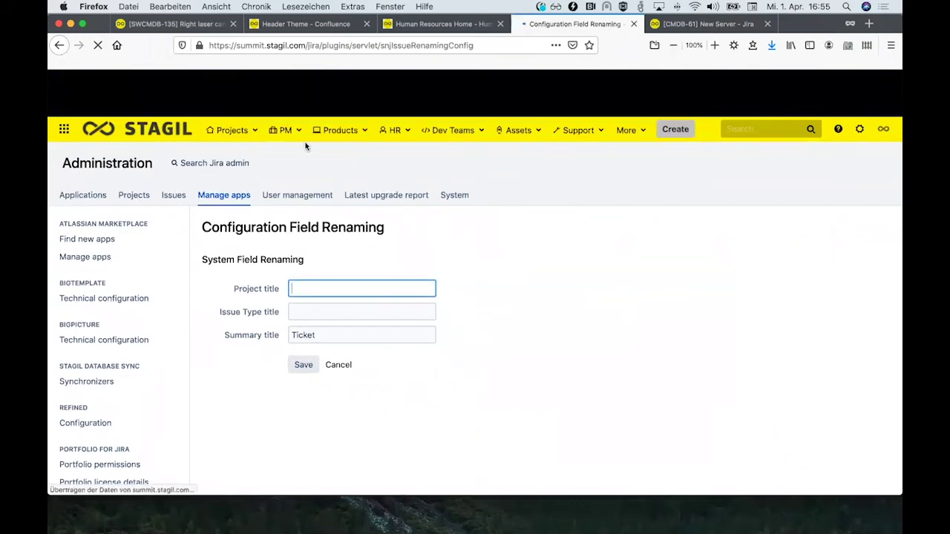
- Reload the Right laser cannon issue, check the summary field's label in its edit form and cancel the edit
left_click(190, 17)
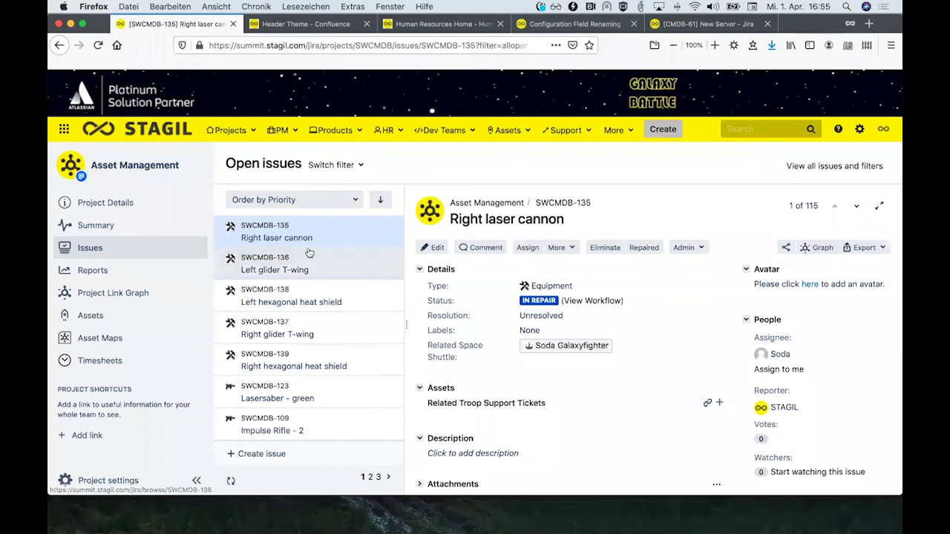
left_click(98, 45)
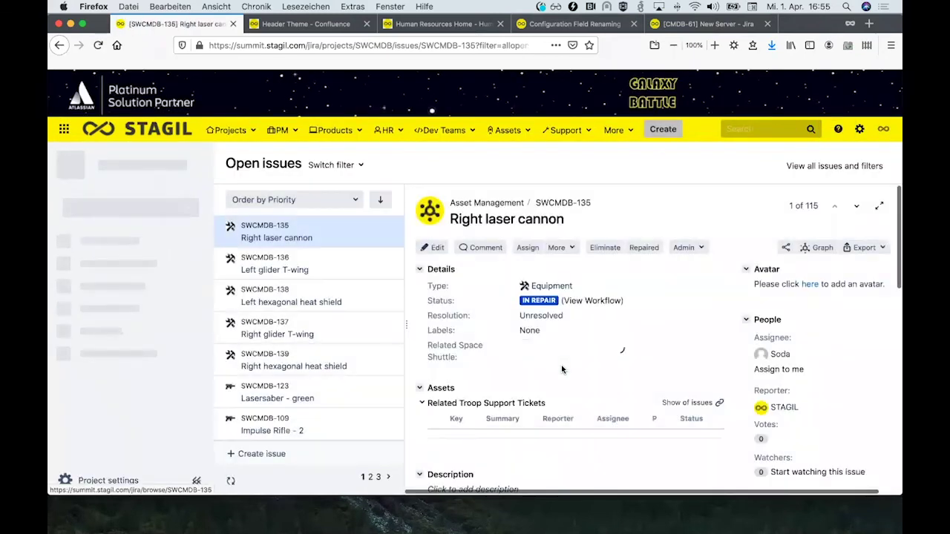
left_click(432, 249)
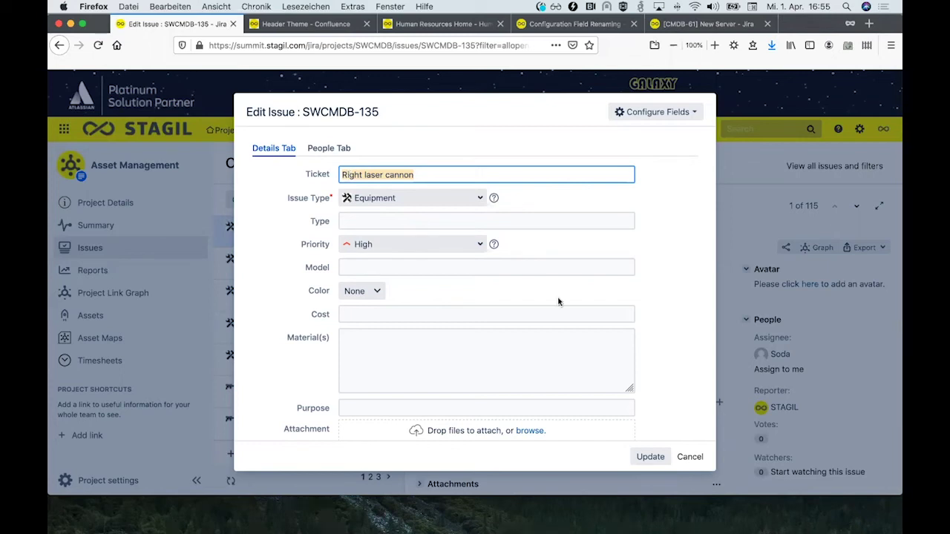
left_click(689, 457)
key("Return")
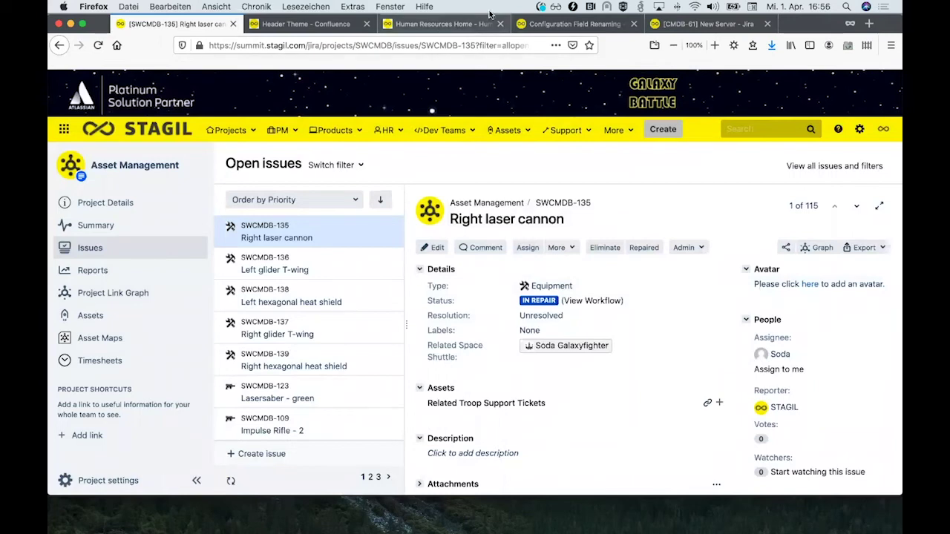
- Return to the Field Renaming configuration and look over the STAGIL Navigation sections of the Jira administration
left_click(542, 27)
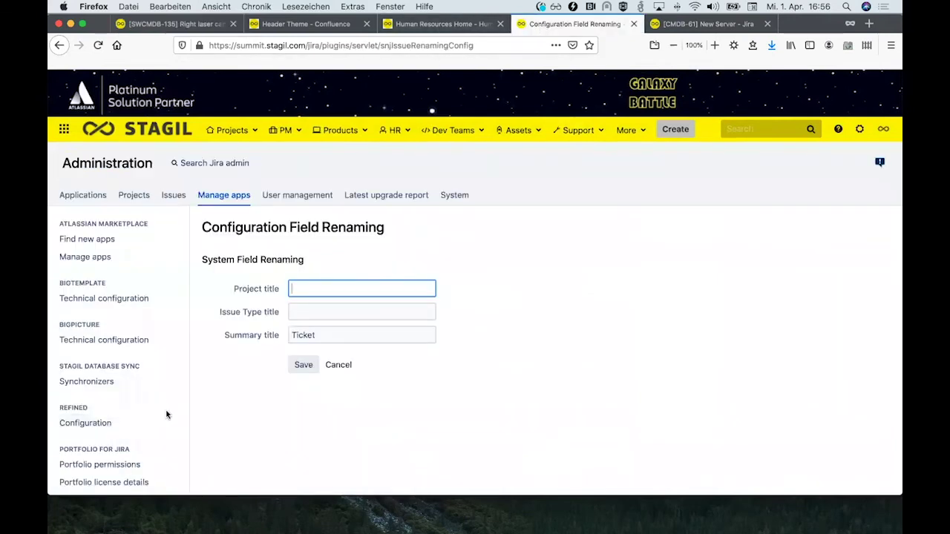
scroll(167, 415, "down", 15)
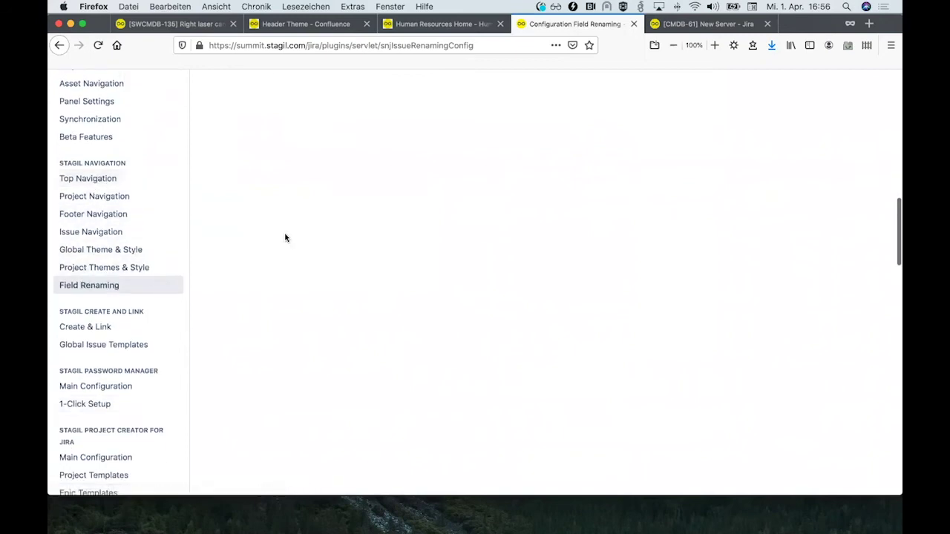
scroll(285, 237, "up", 3)
scroll(285, 238, "up", 8)
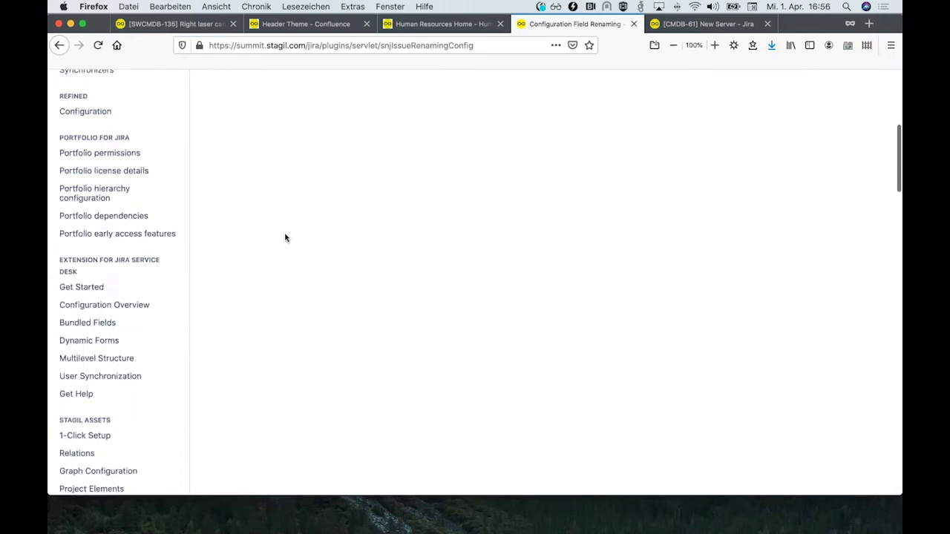
- Switch to the Confluence administration and review the Header Theme's banner and navigation settings
left_click(289, 24)
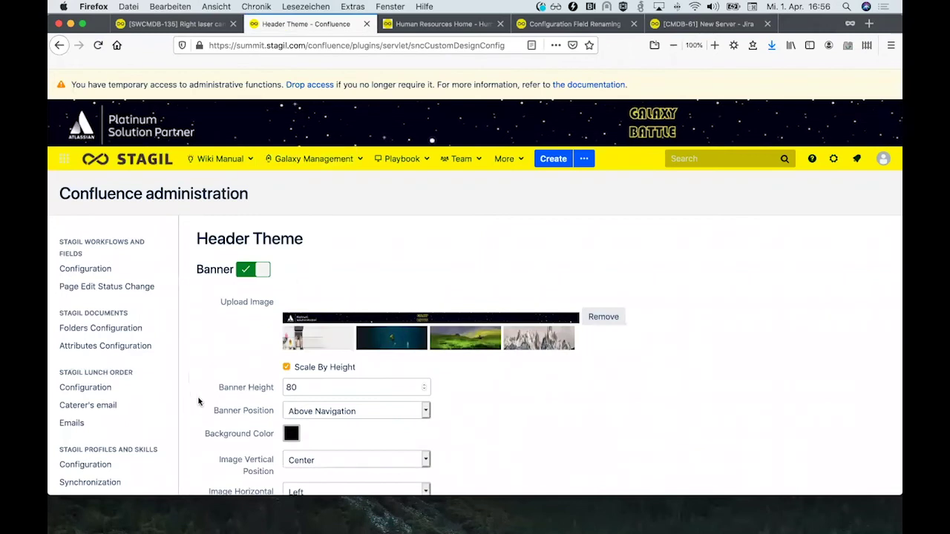
scroll(199, 403, "down", 5)
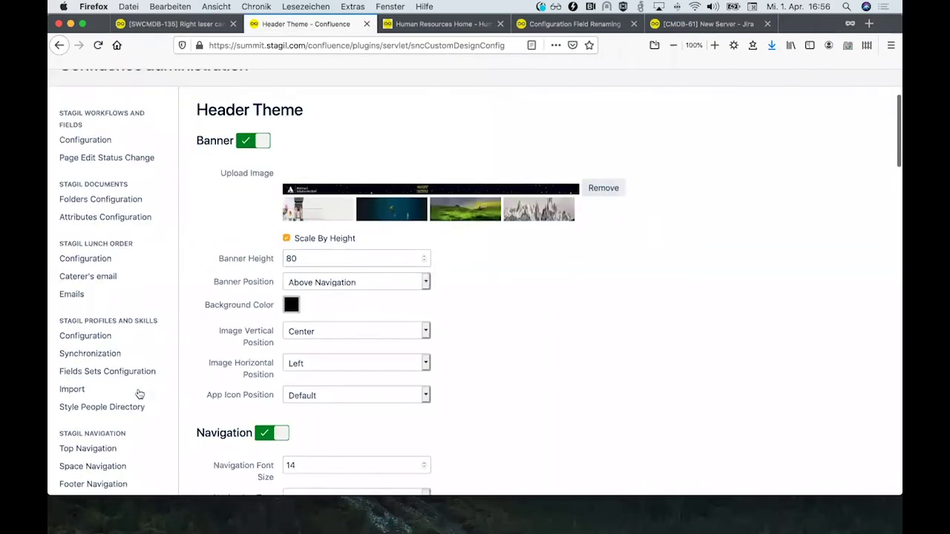
scroll(139, 394, "down", 5)
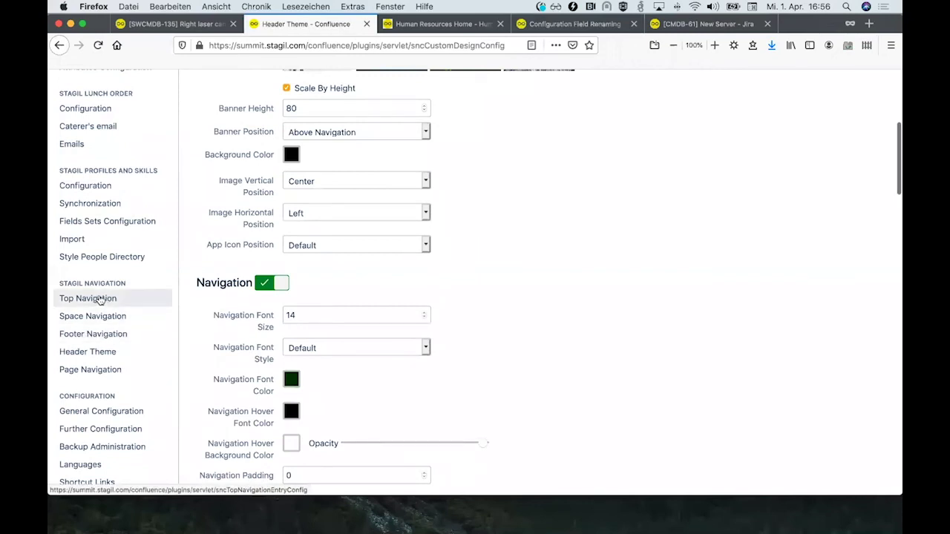
scroll(297, 234, "up", 5)
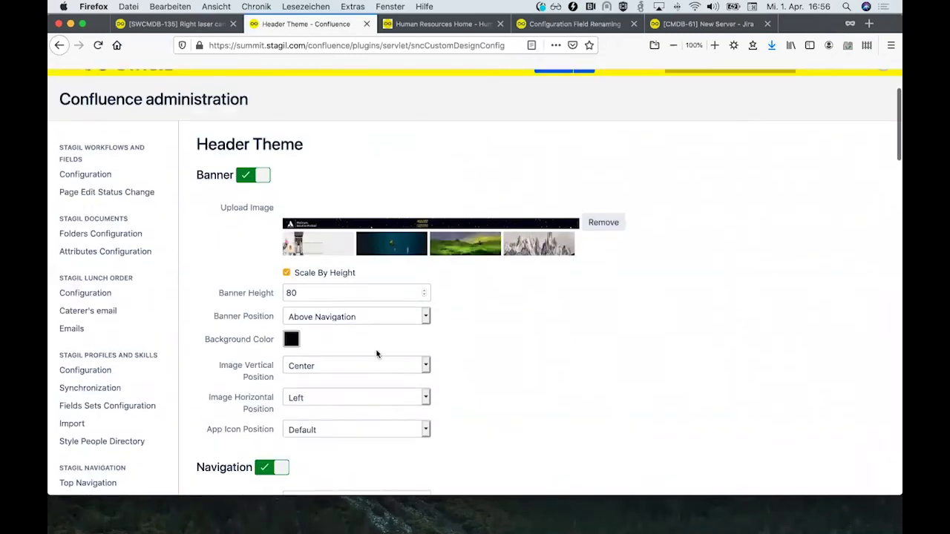
- Open Confluence's Top Navigation configuration and look through its list of navigation entries
scroll(376, 354, "down", 3)
left_click(84, 364)
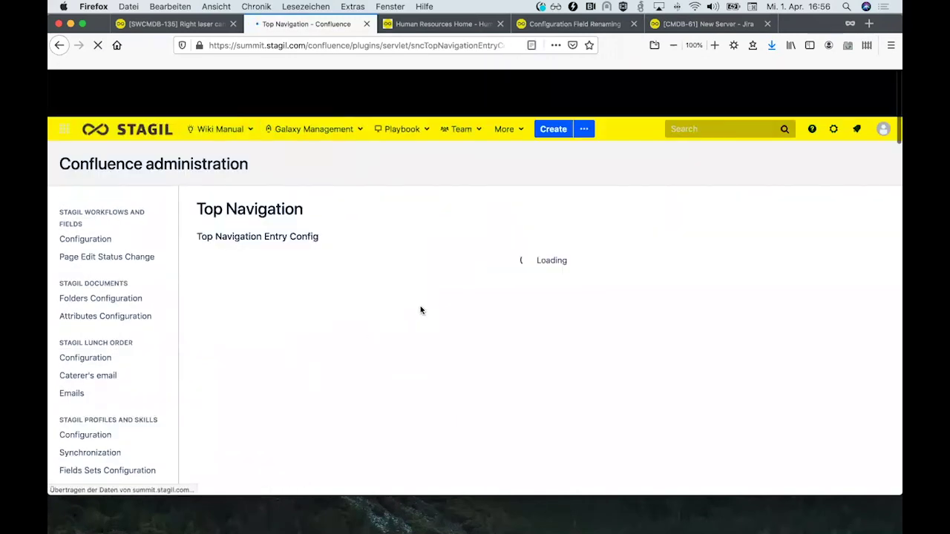
scroll(311, 319, "down", 15)
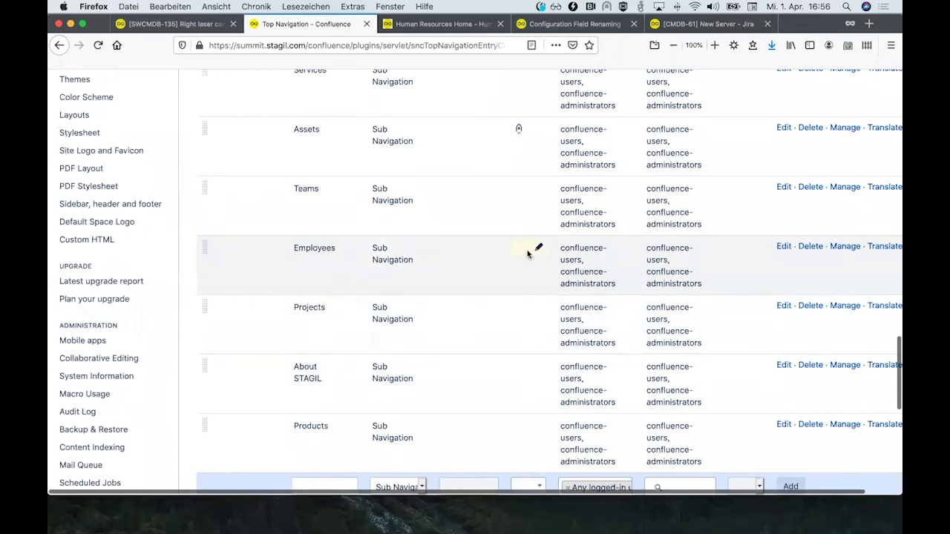
scroll(527, 255, "up", 15)
scroll(528, 255, "up", 10)
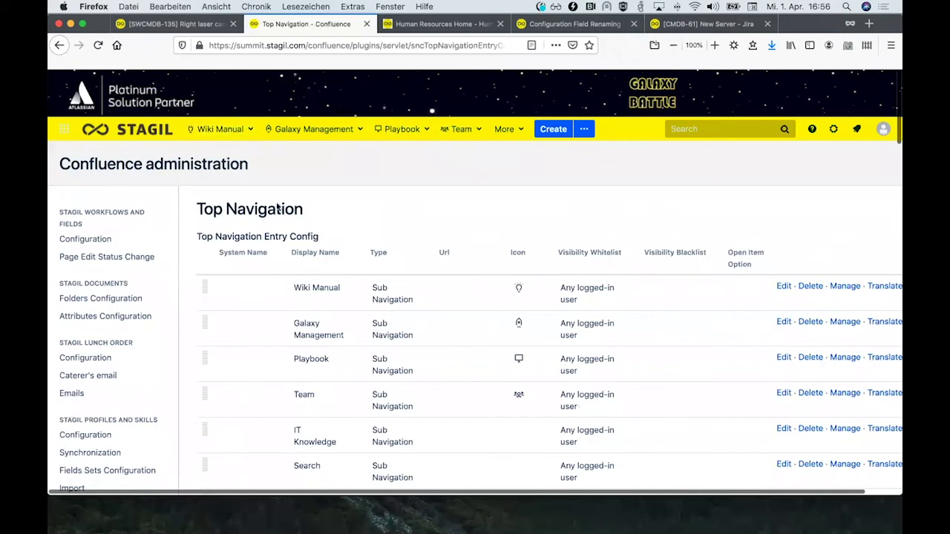
- Open the Space Navigation configuration and fill a new entry with the space category knowledge-bases and the space CEO Blog
scroll(230, 412, "down", 3)
left_click(103, 462)
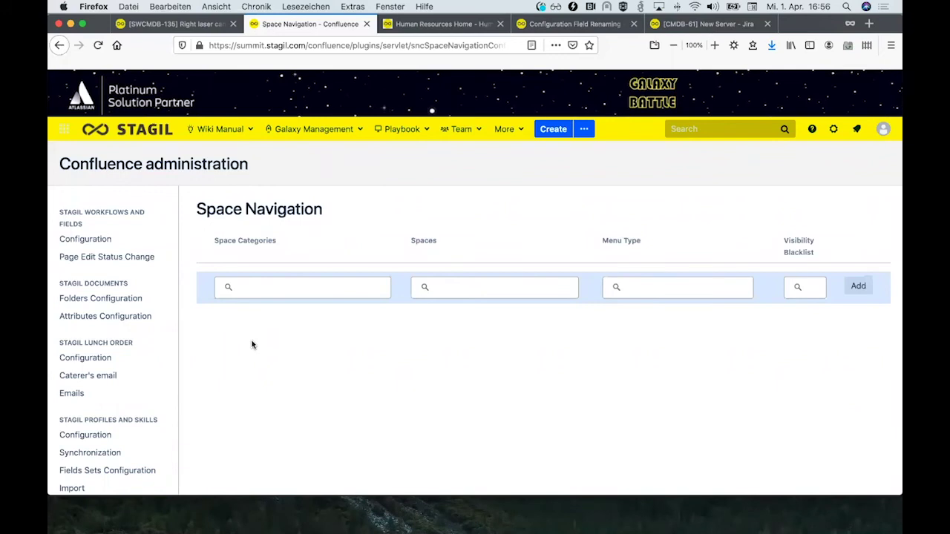
left_click(264, 287)
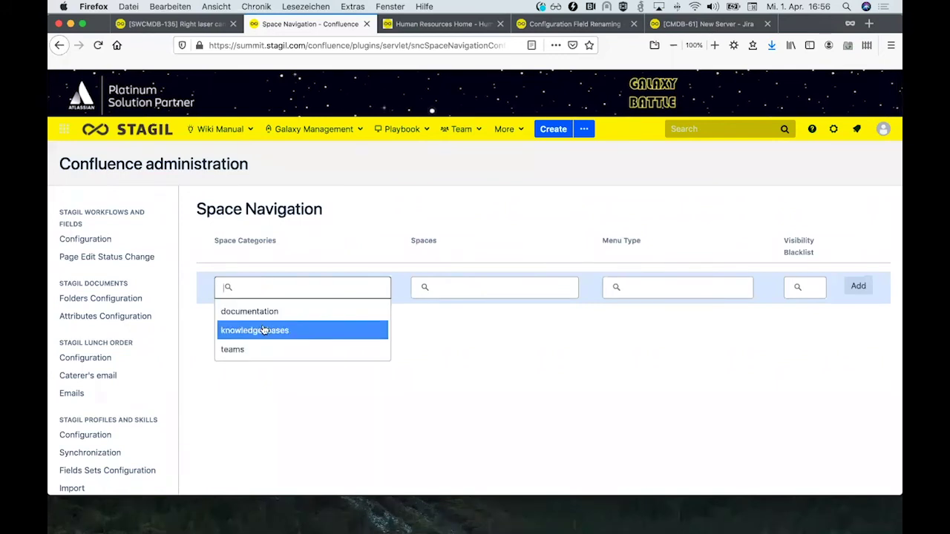
left_click(262, 329)
left_click(489, 284)
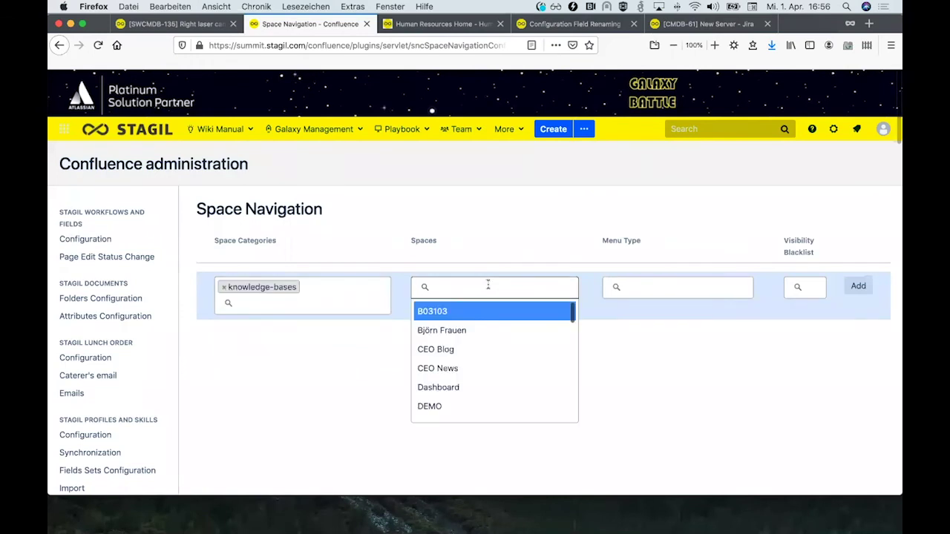
left_click(446, 350)
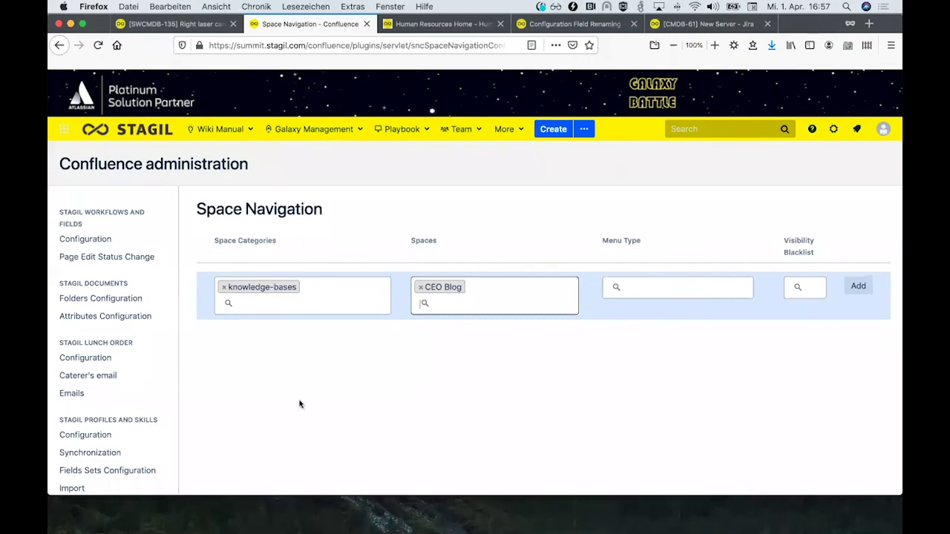
- Open the Page Navigation configuration and check the additional page actions offered on the Human Resources Home page
scroll(97, 436, "down", 5)
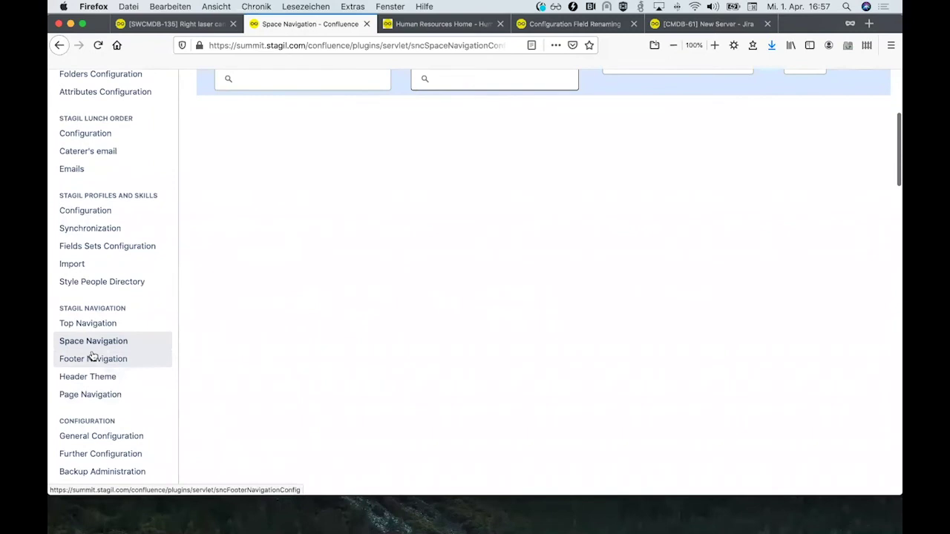
left_click(83, 395)
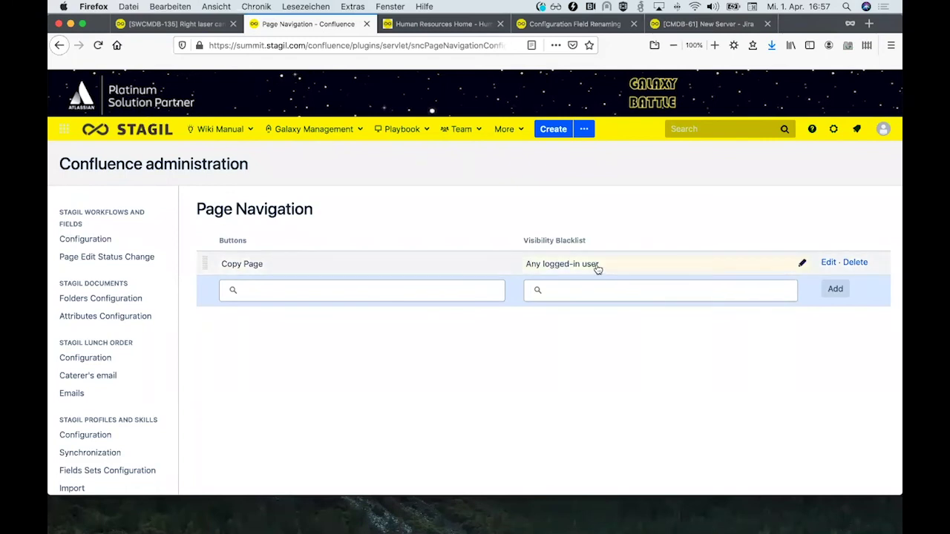
left_click(413, 24)
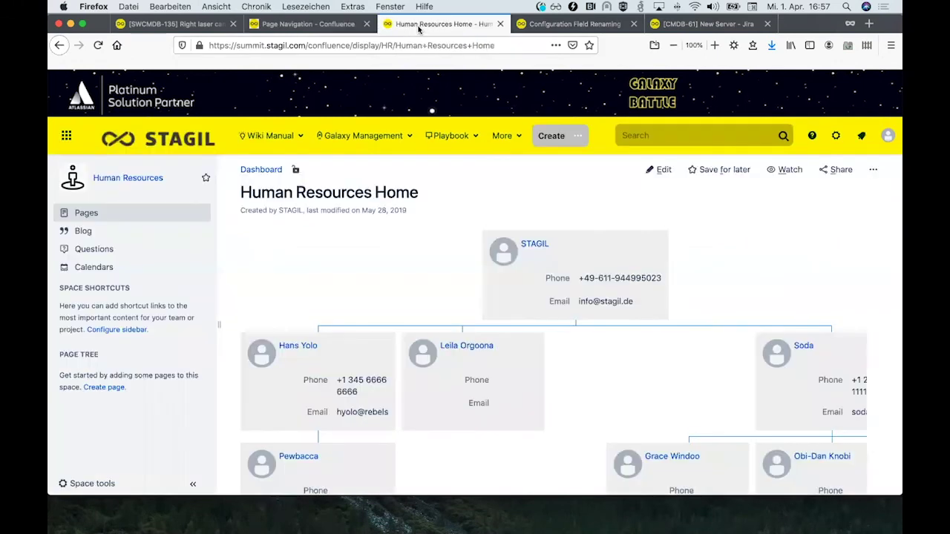
left_click(873, 171)
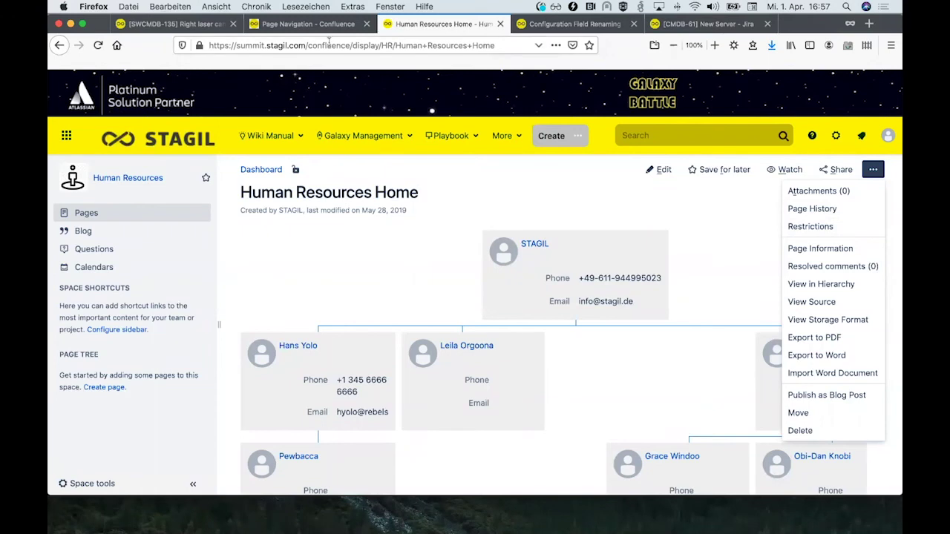
- Return to the Page Navigation configuration and check which buttons a new entry can use
left_click(301, 25)
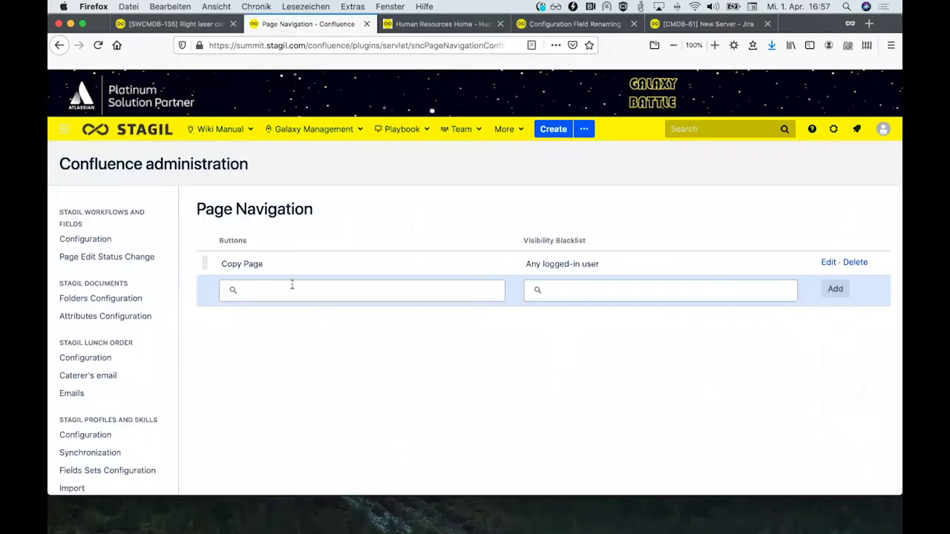
left_click(269, 286)
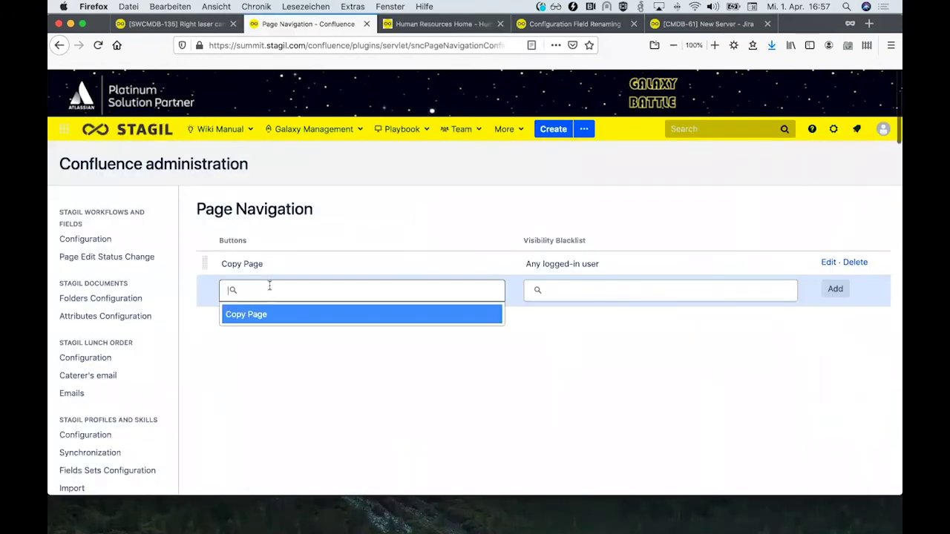
left_click(294, 384)
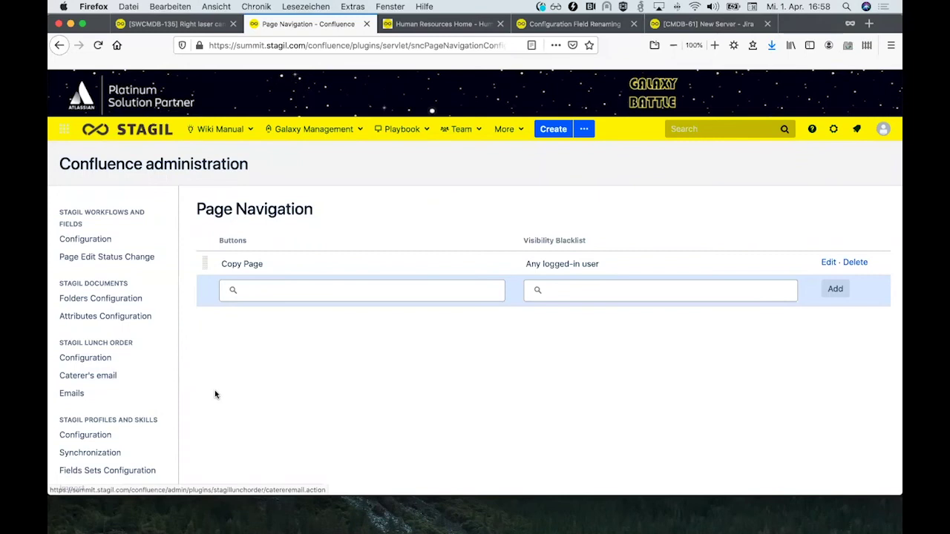
- Open Confluence's Header Theme configuration and look over its banner settings
scroll(215, 392, "down", 2)
scroll(140, 392, "down", 5)
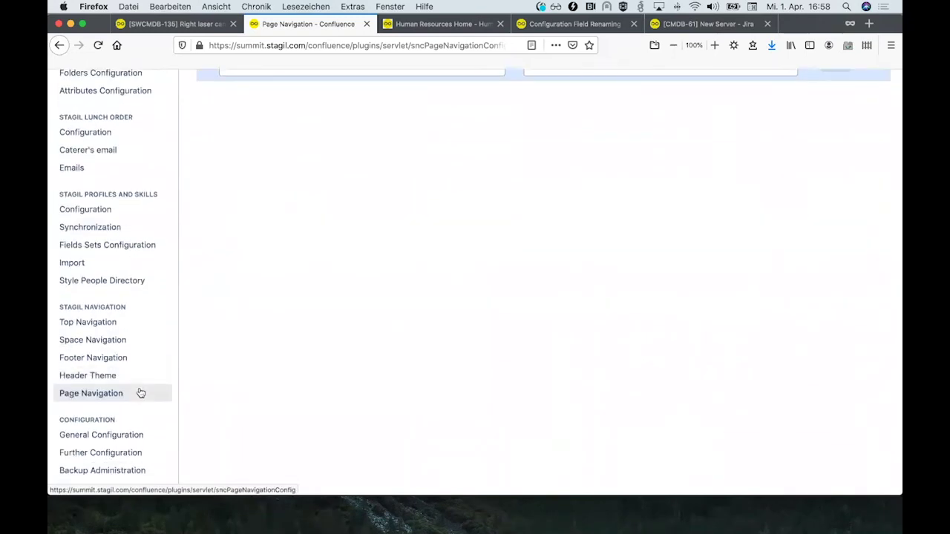
left_click(92, 377)
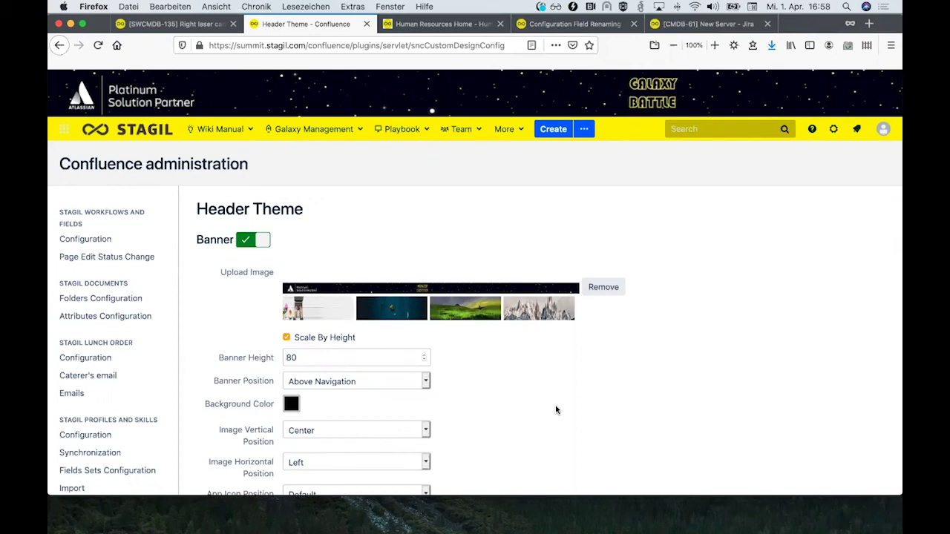
- Switch to PowerPoint, start the slide show at "4. Lets have a look..." and advance to the "Thank you!" slide
key("ctrl+Left")
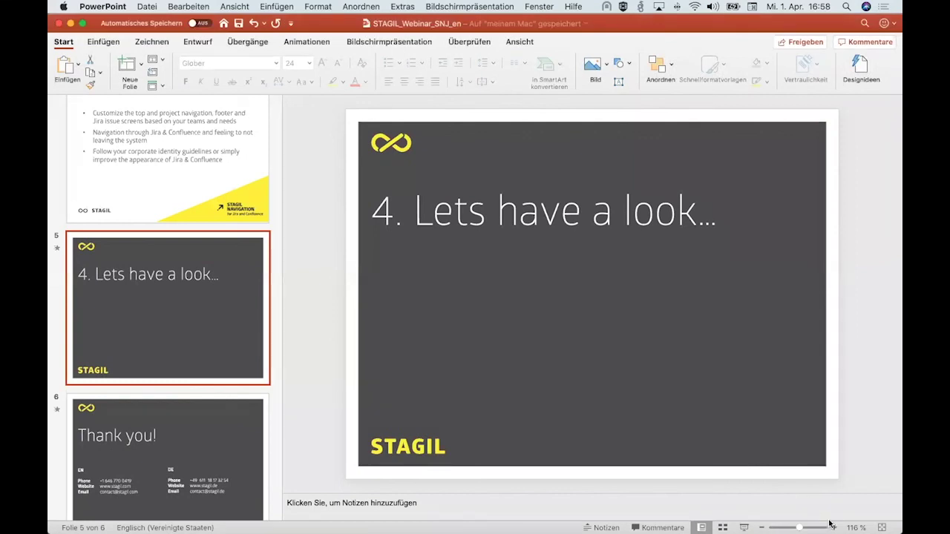
left_click(744, 527)
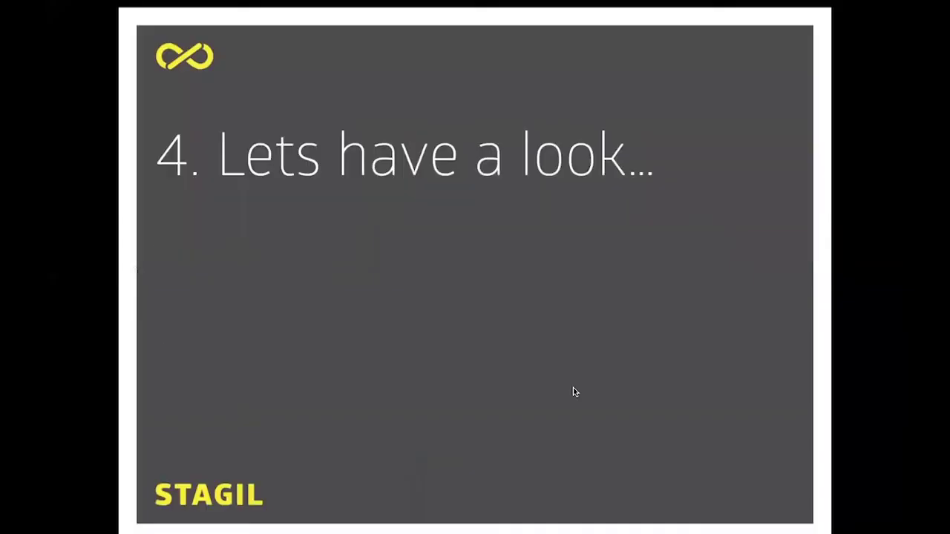
left_click(574, 392)
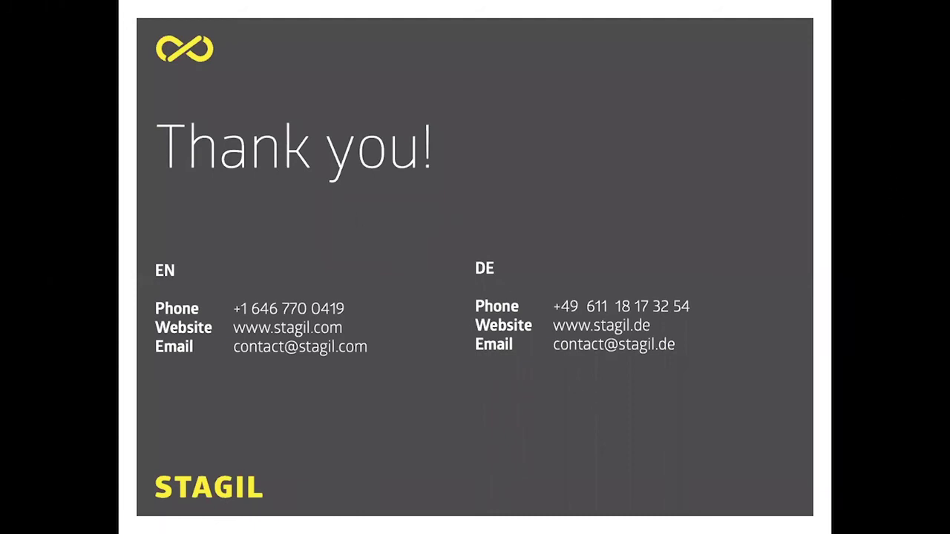
key("ctrl+Up")
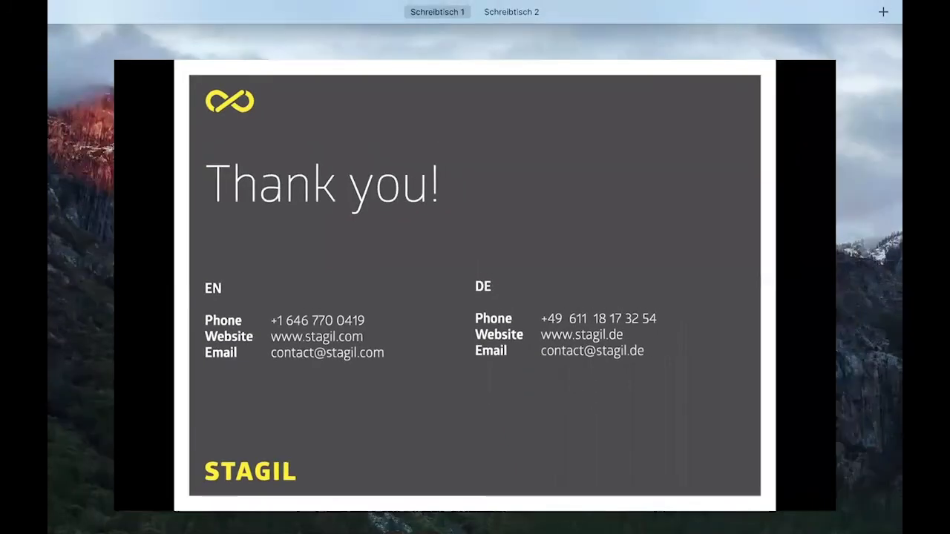
key("ctrl+Up")
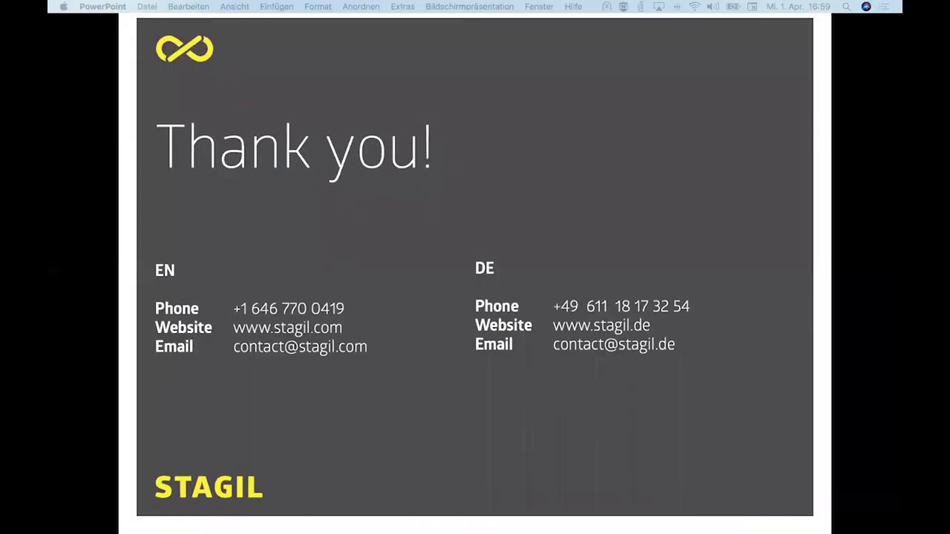
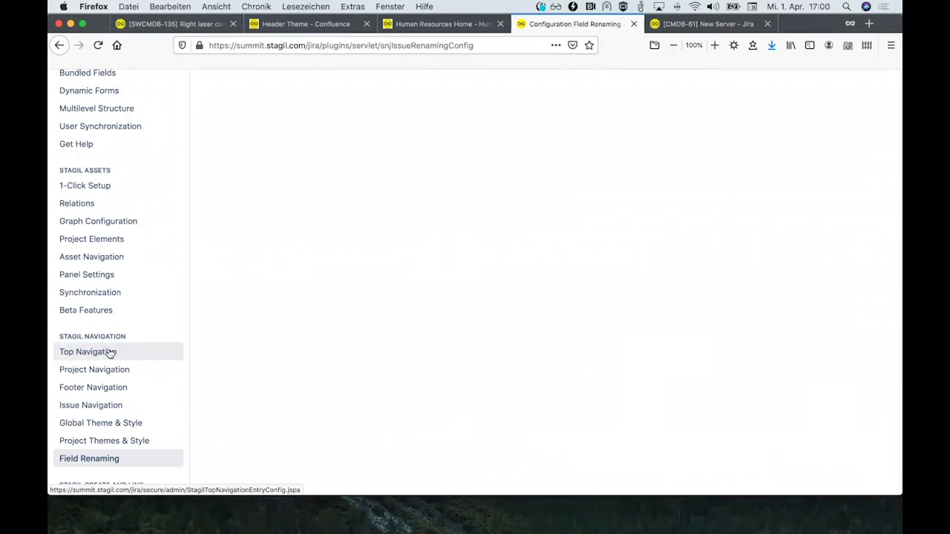
- Open Jira's Top Navigation configuration and inspect the Open Item Option of the Projects, PM and Products entries
left_click(109, 353)
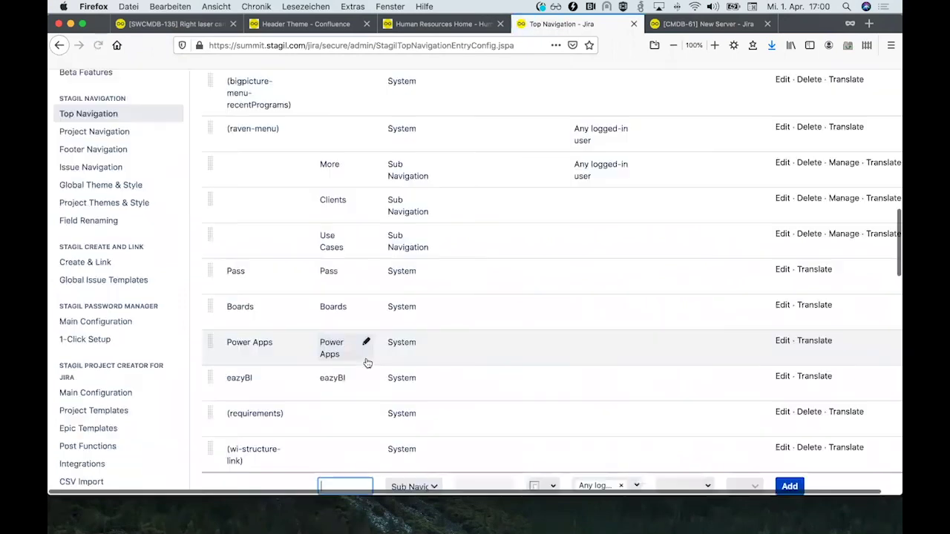
scroll(555, 265, "up", 15)
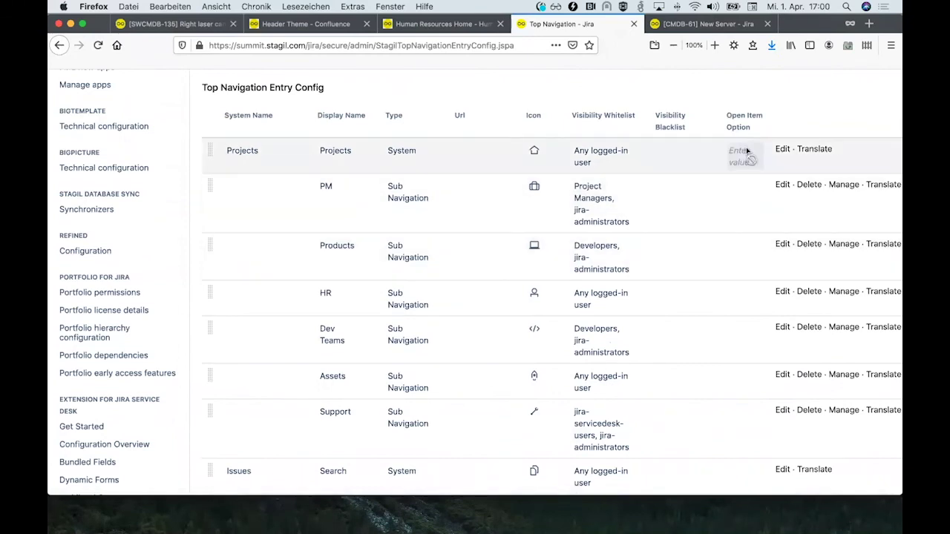
left_click(742, 155)
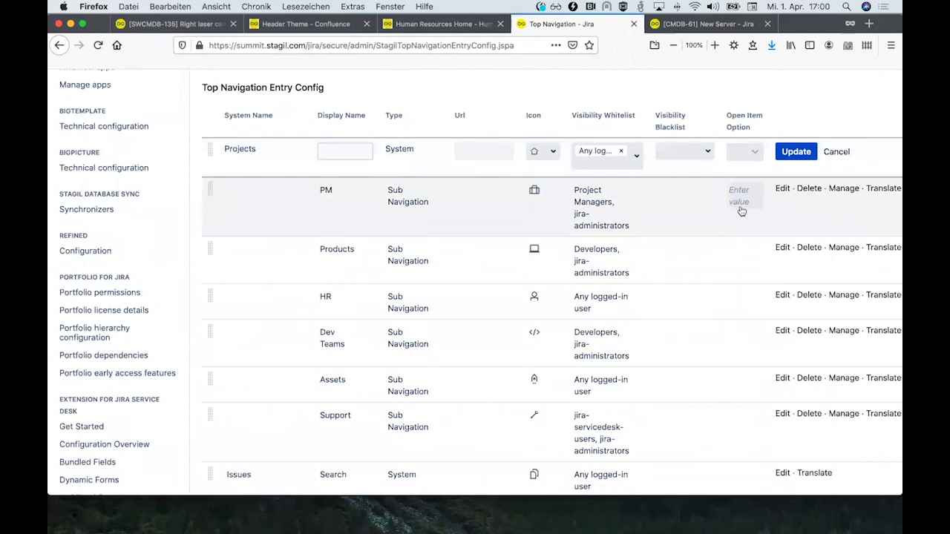
left_click(756, 194)
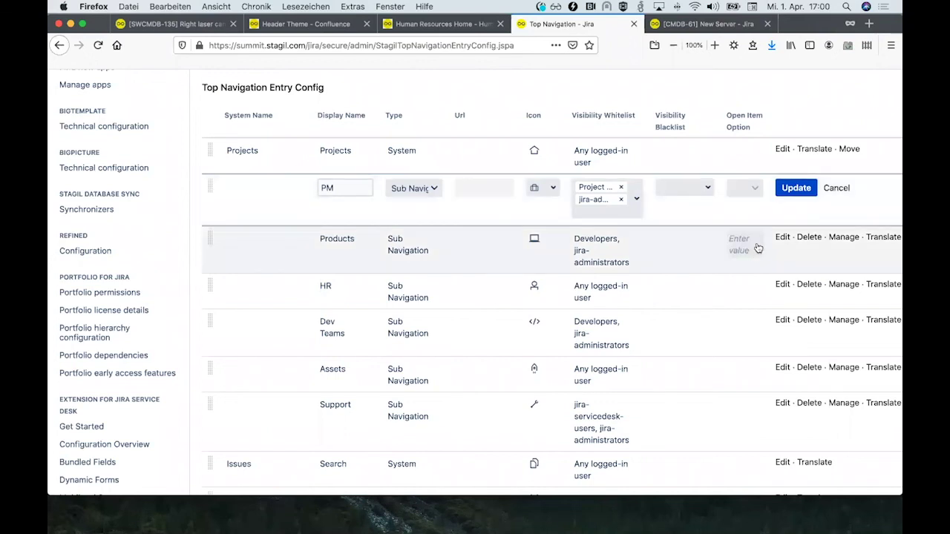
left_click(757, 249)
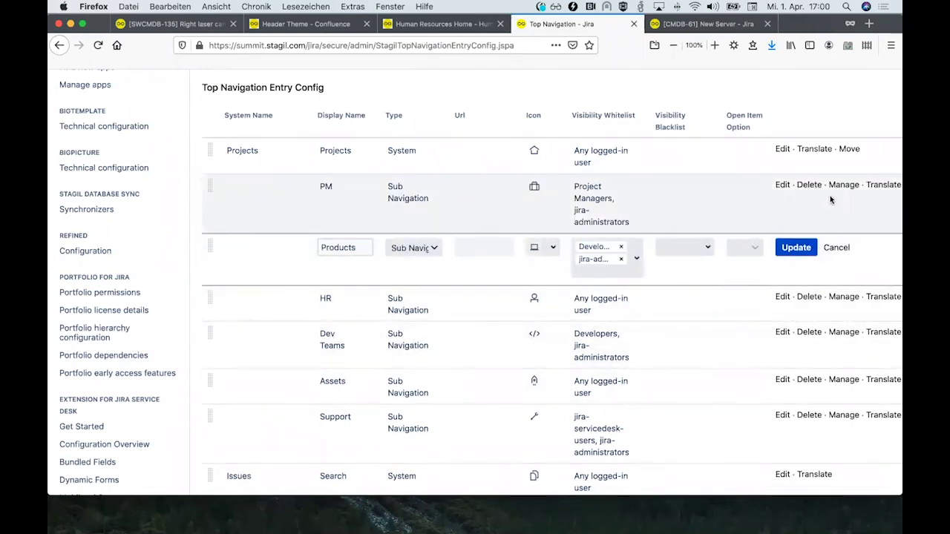
- Manage the PM entry's items and set the Request new Project link to open in a New Tab
left_click(844, 184)
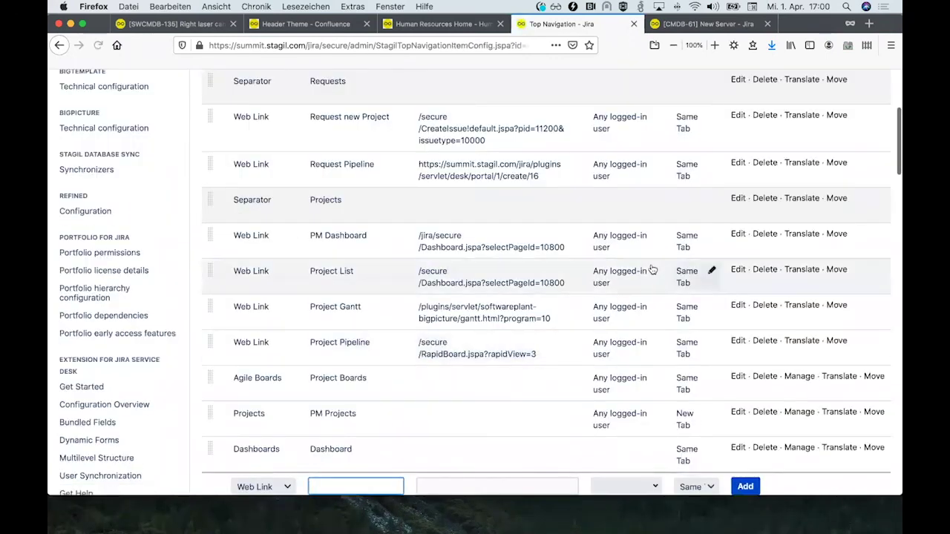
scroll(685, 297, "up", 10)
scroll(685, 364, "down", 2)
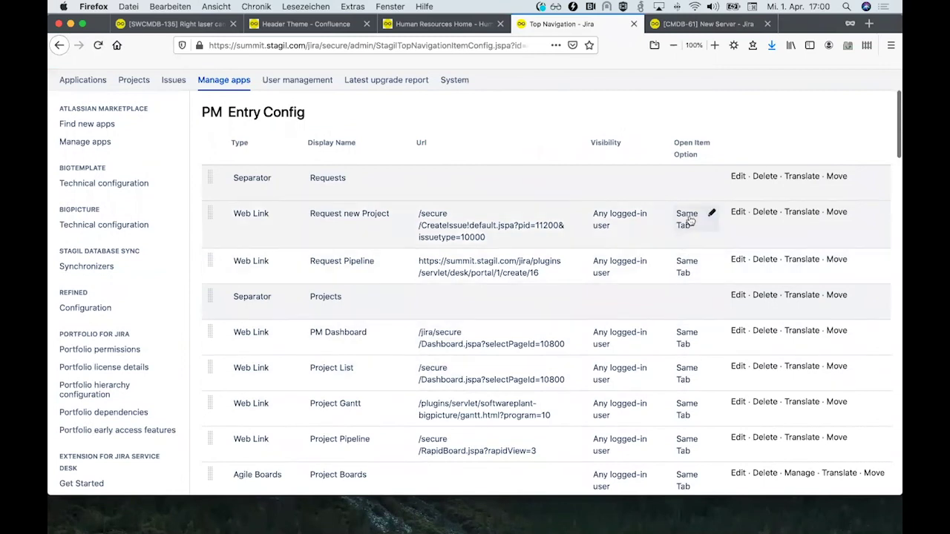
left_click(711, 215)
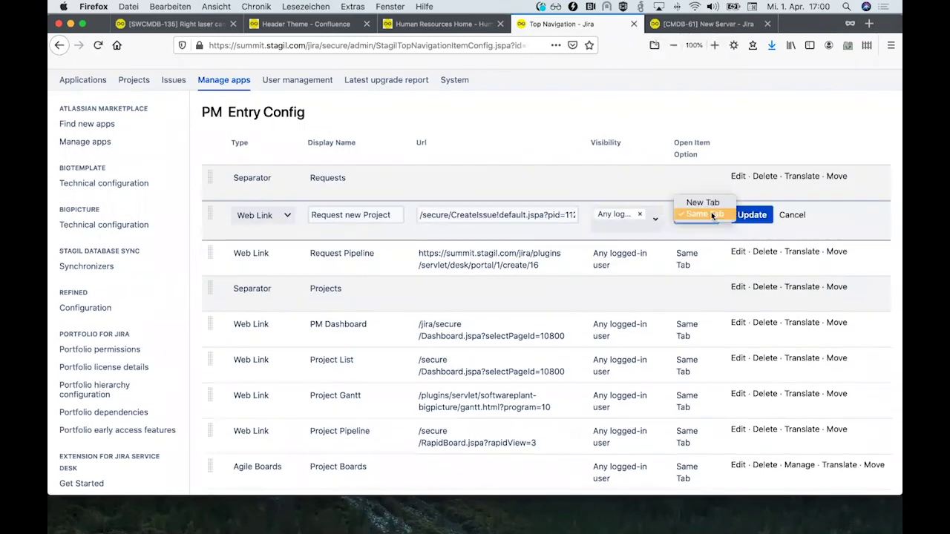
left_click(698, 202)
left_click(749, 216)
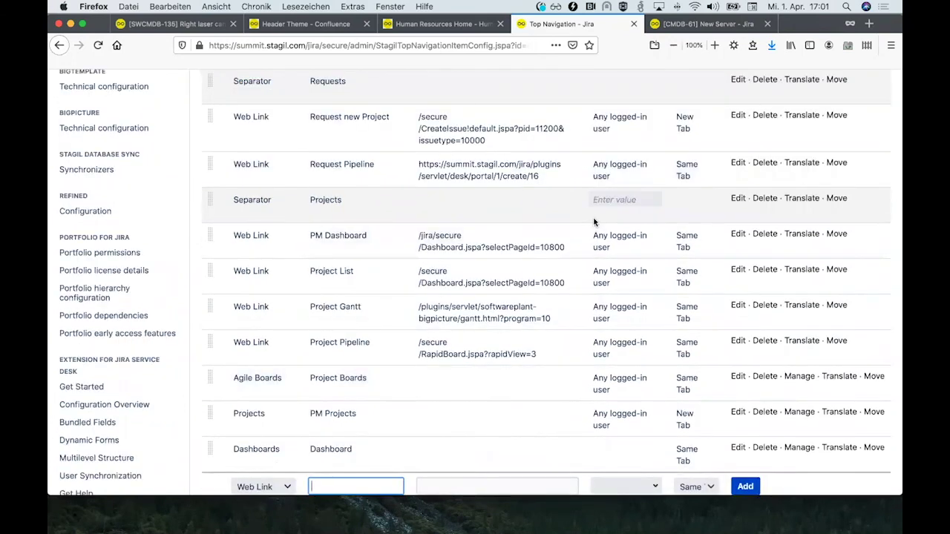
- Test the Request new Project link from the PM navigation menu, then return to the PM entry configuration
scroll(368, 135, "up", 1)
scroll(368, 134, "up", 3)
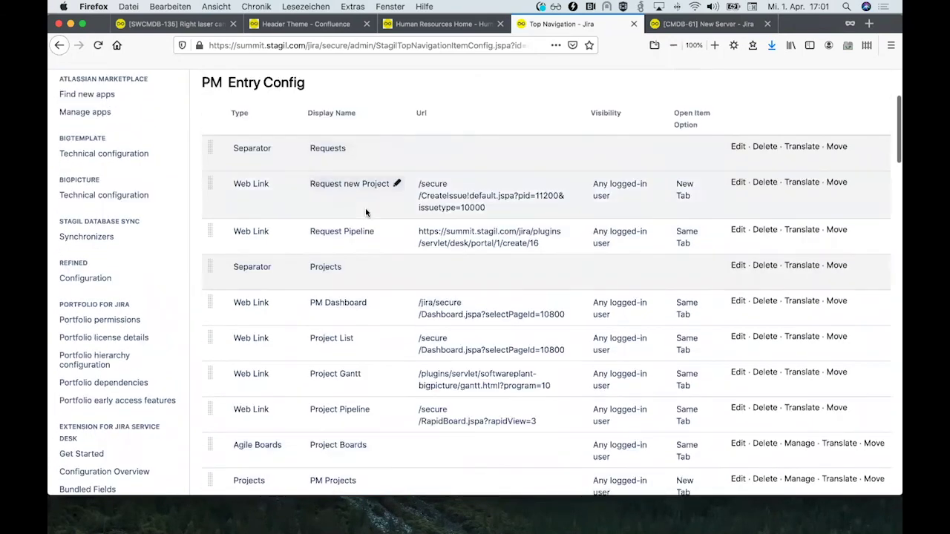
scroll(285, 147, "up", 4)
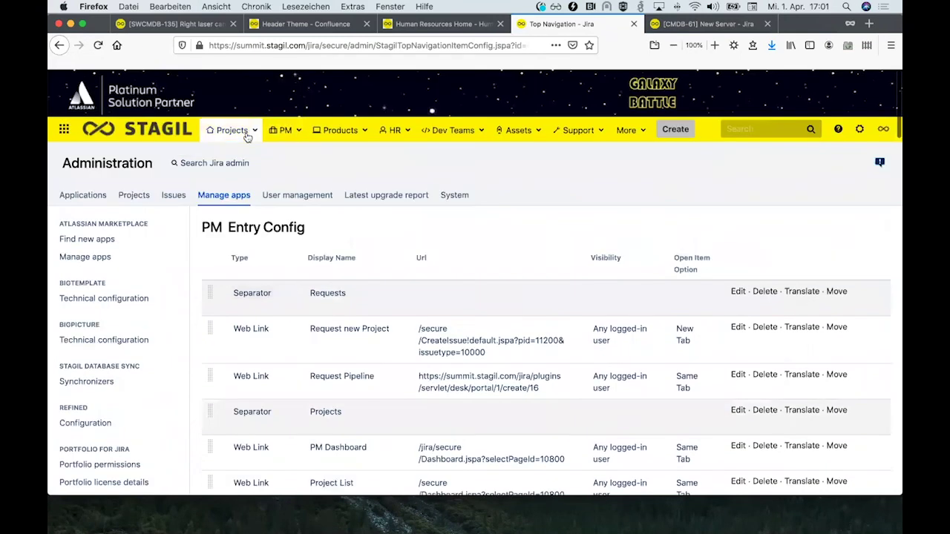
left_click(242, 133)
left_click(280, 130)
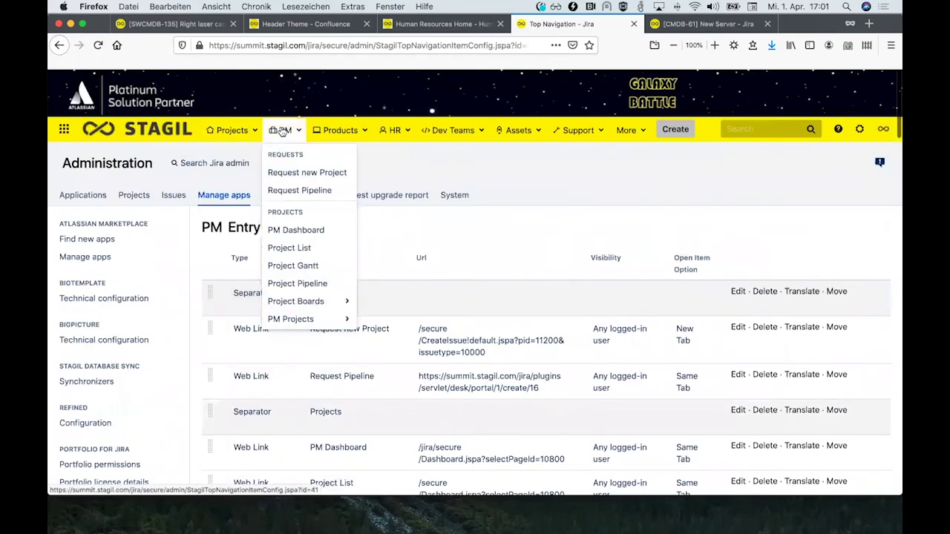
left_click(286, 169)
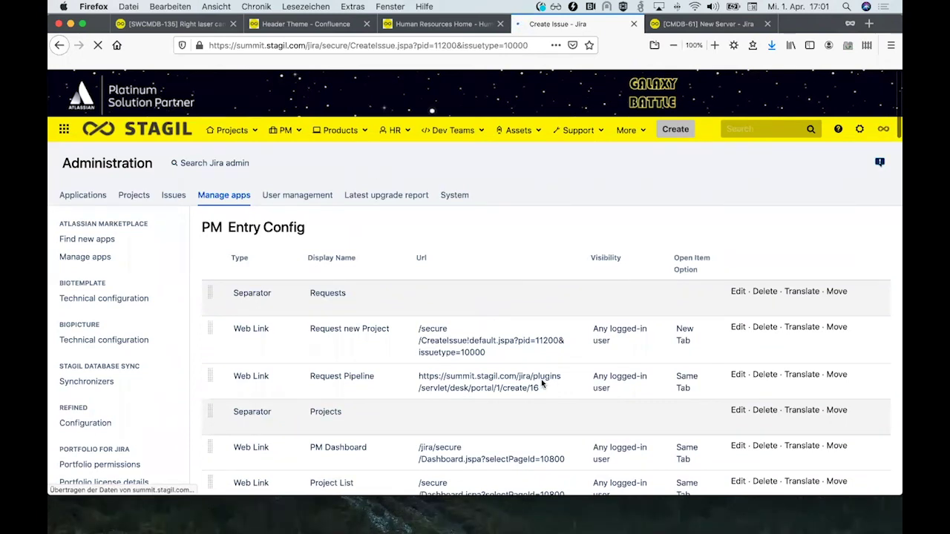
scroll(541, 382, "down", 3)
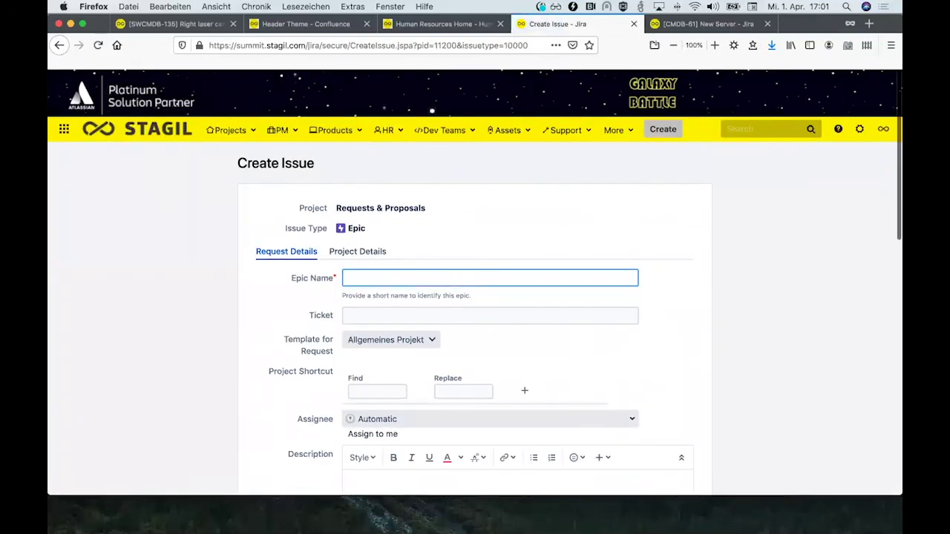
left_click(58, 46)
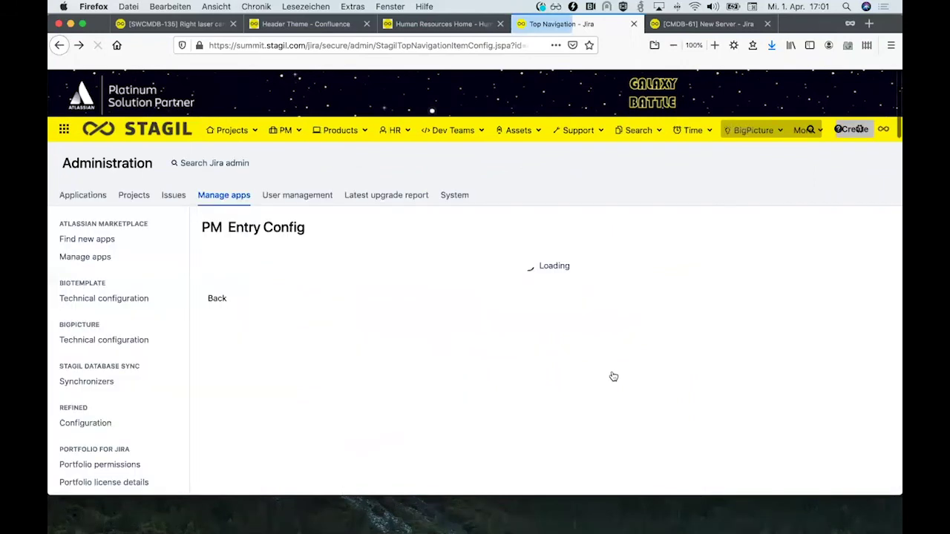
scroll(620, 257, "up", 1)
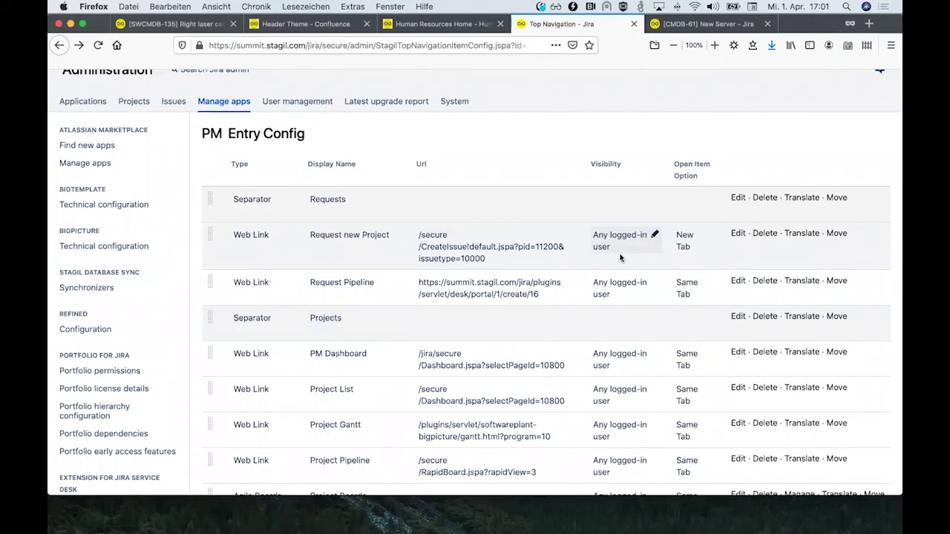
- Review the remaining items of the PM entry, then return to the Top Navigation entry list and look through it
scroll(149, 309, "down", 5)
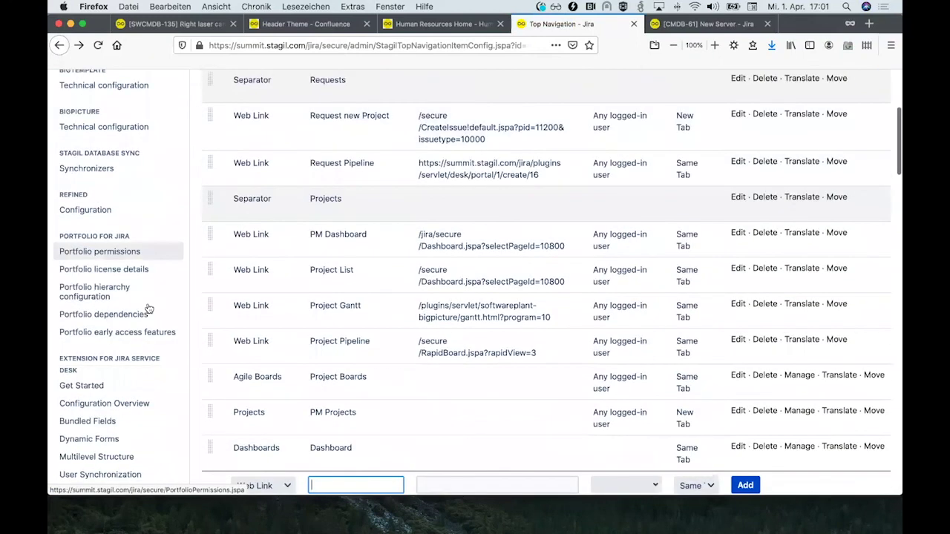
scroll(149, 309, "down", 3)
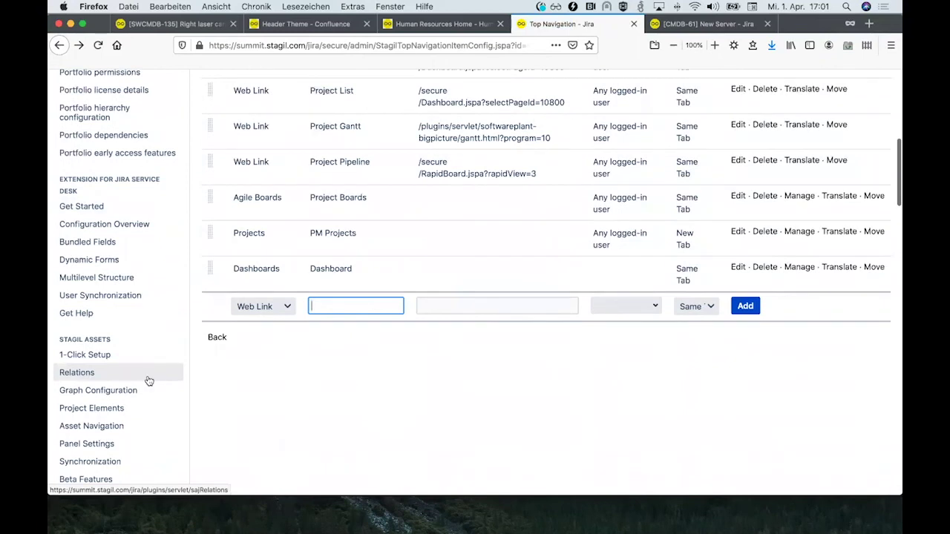
scroll(148, 381, "down", 3)
left_click(118, 426)
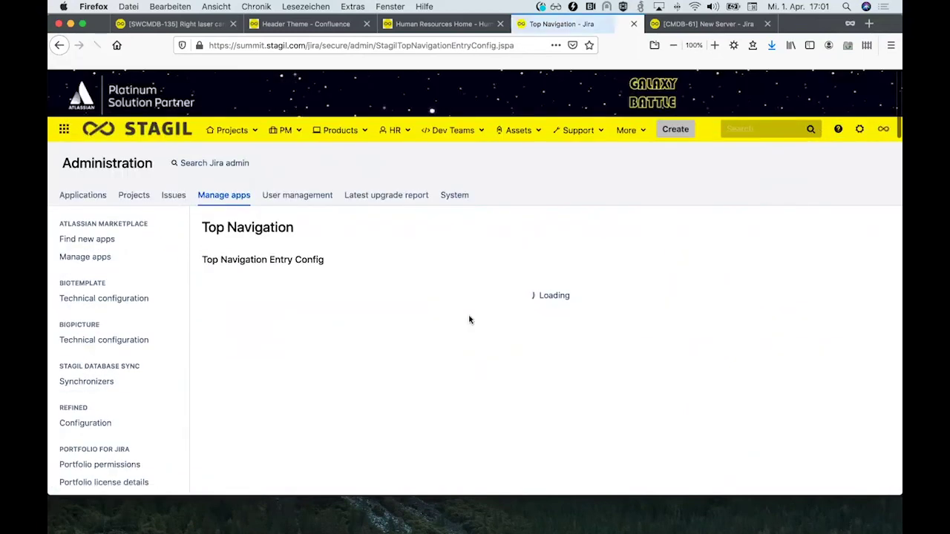
scroll(481, 276, "up", 10)
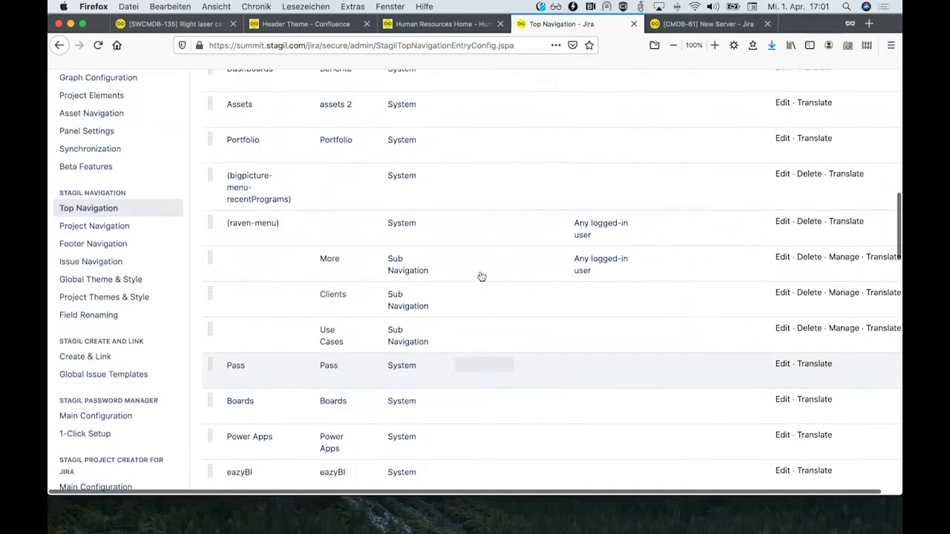
scroll(480, 276, "up", 10)
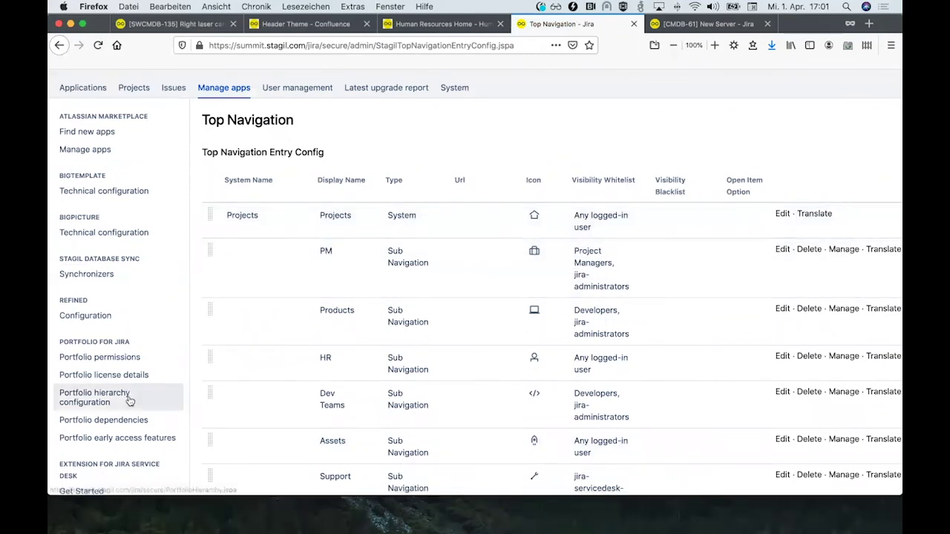
- In STAGIL Navigation's Field Renaming configuration, set the Project title to "Space" and the Issue Type title to "Title", and save
scroll(132, 399, "down", 10)
scroll(129, 401, "right", 1)
scroll(127, 399, "left", 2)
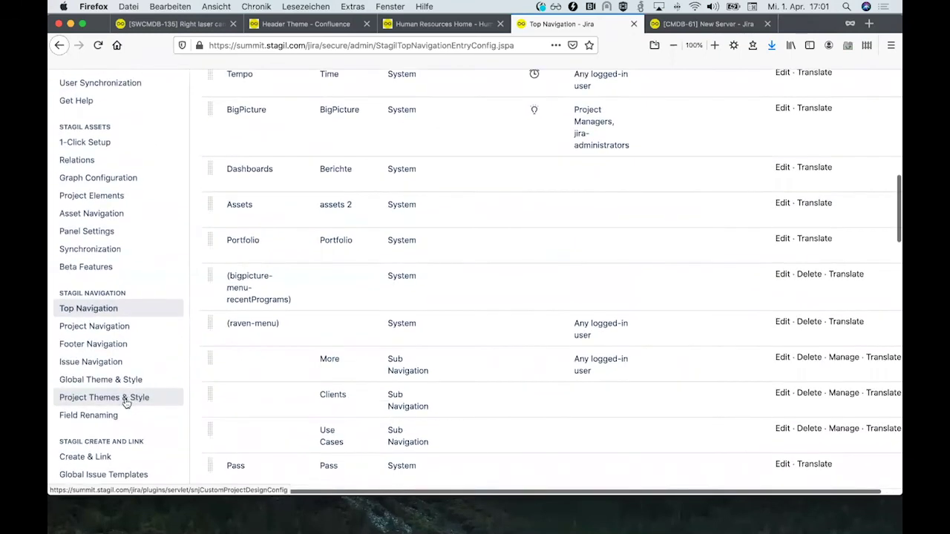
left_click(97, 421)
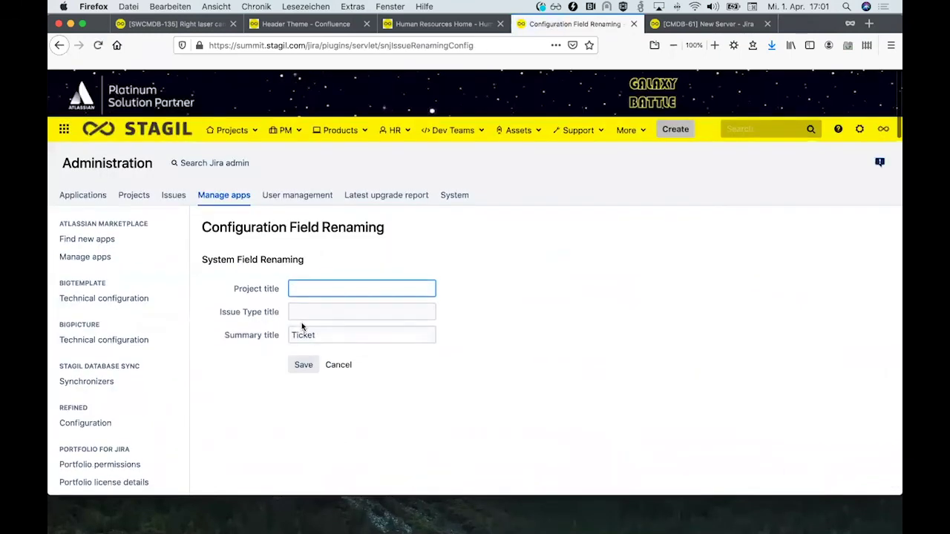
left_click(300, 288)
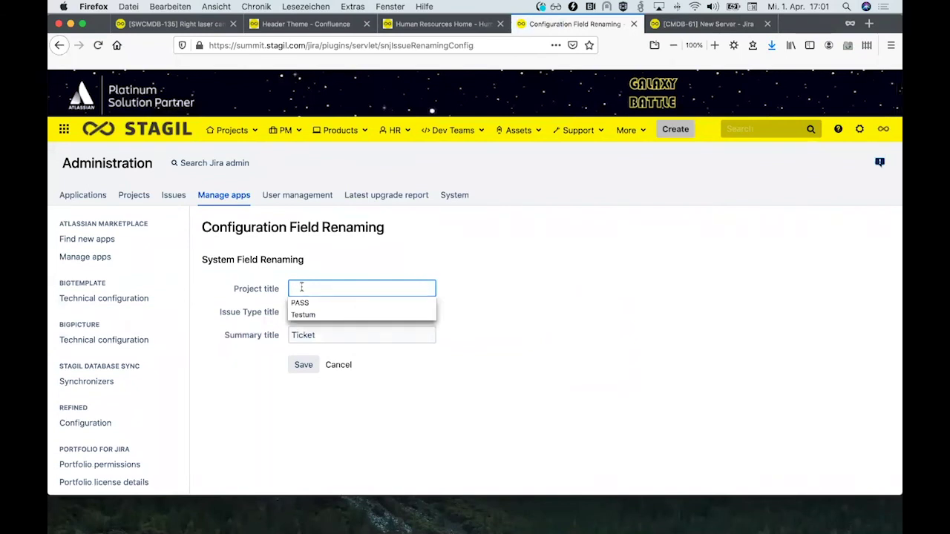
type("Space")
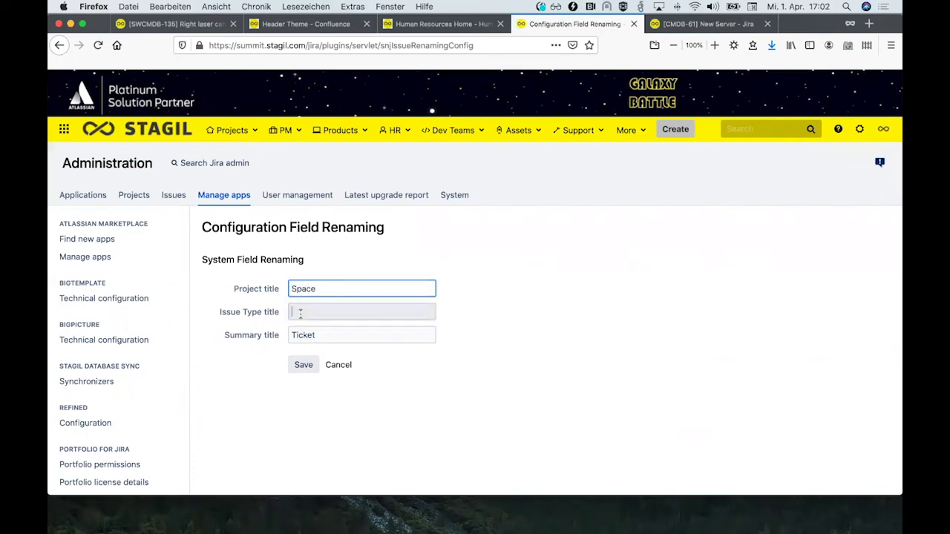
left_click(300, 313)
type("Title")
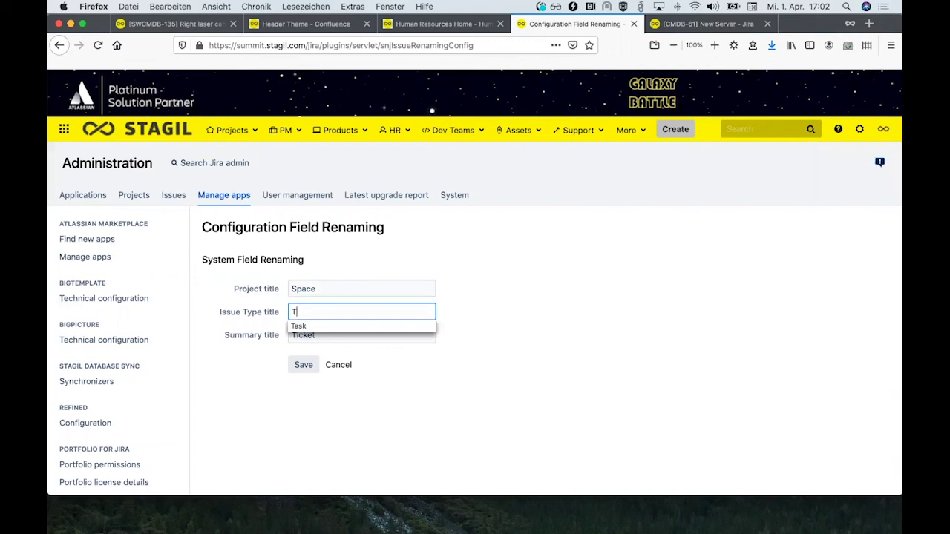
left_click(297, 369)
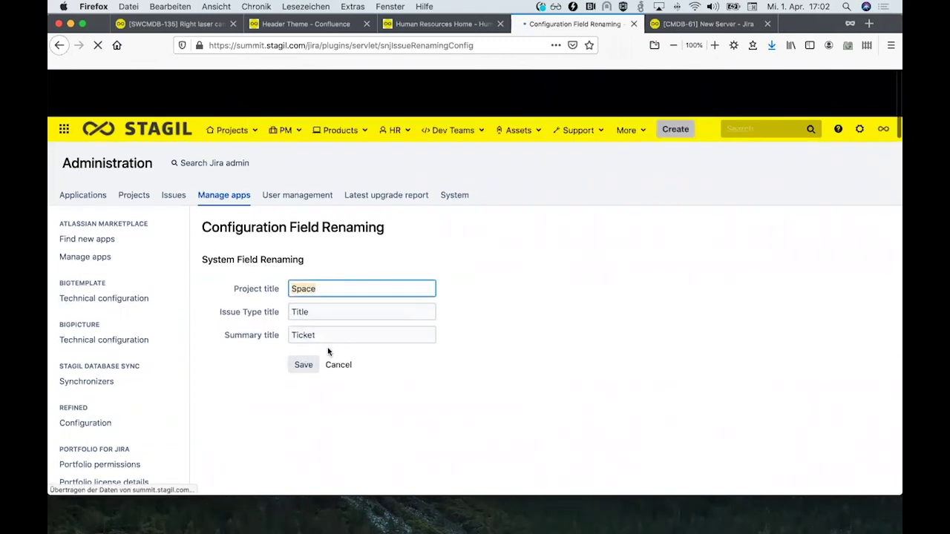
- Change the Issue Type title to "Type" and save the field renaming configuration
left_click(318, 314)
key("BackSpace")
key("BackSpace")
key("BackSpace")
key("BackSpace")
key("BackSpace")
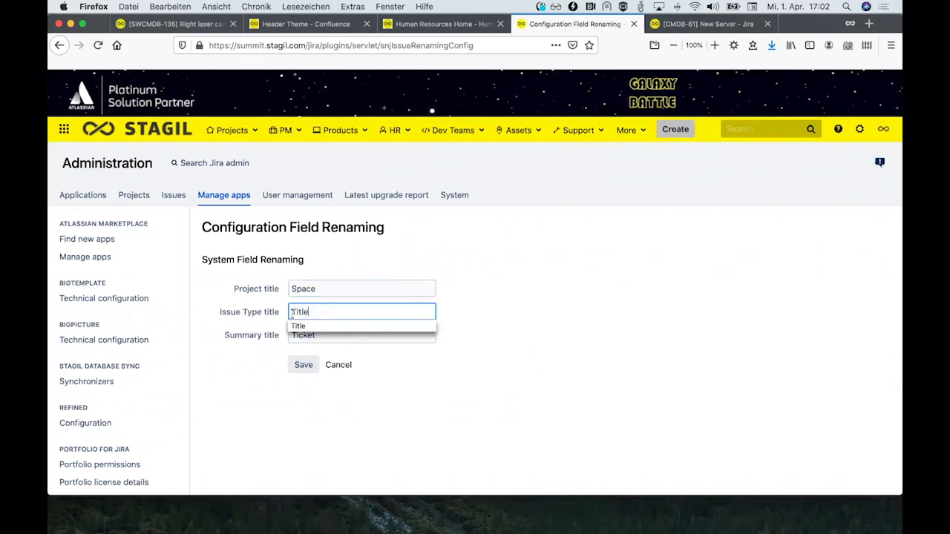
type("Type")
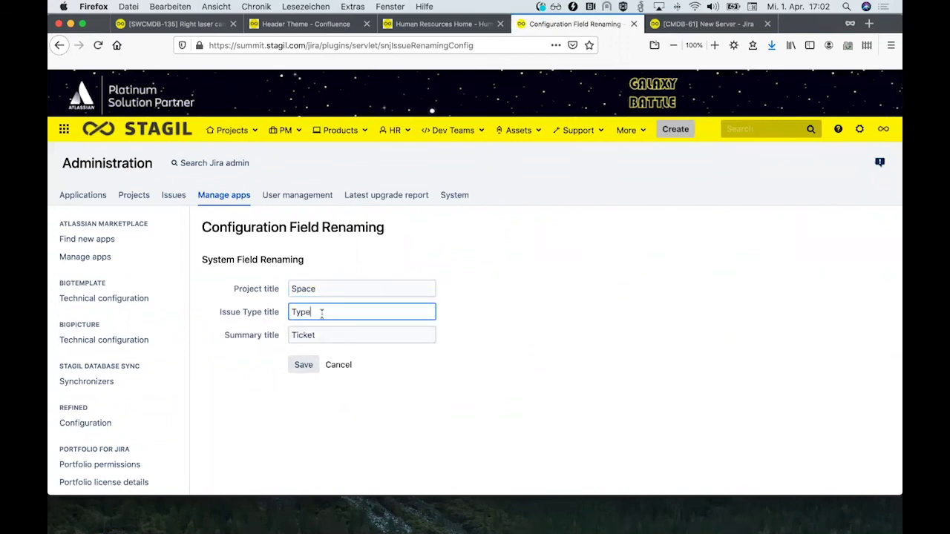
left_click(304, 366)
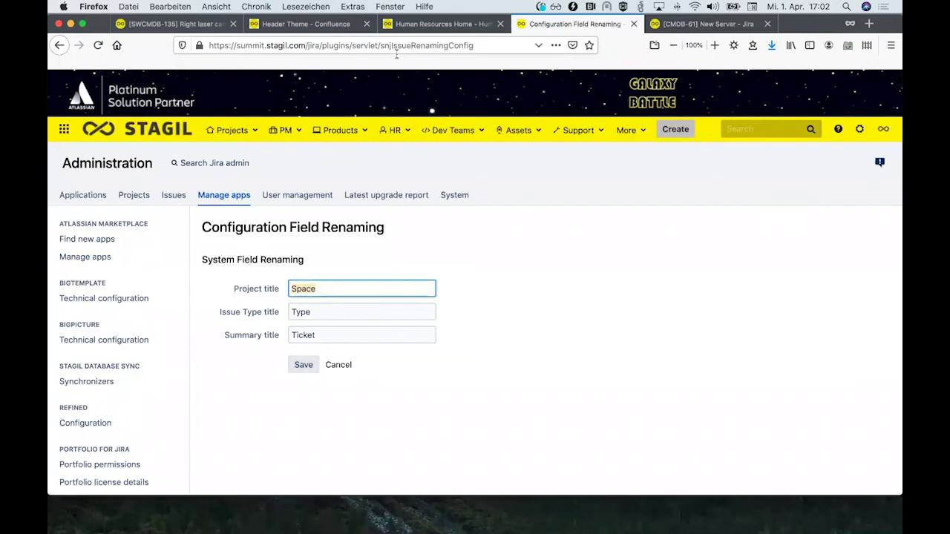
- From the SWCMDB-135 issue page, open the Create Issue form to check the renamed fields, then return to the Field Renaming configuration
left_click(178, 24)
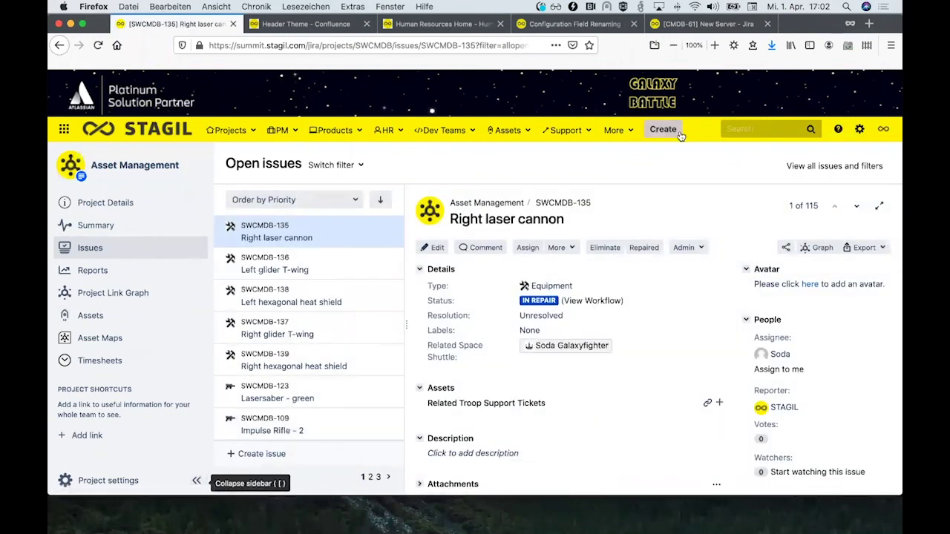
left_click(207, 481)
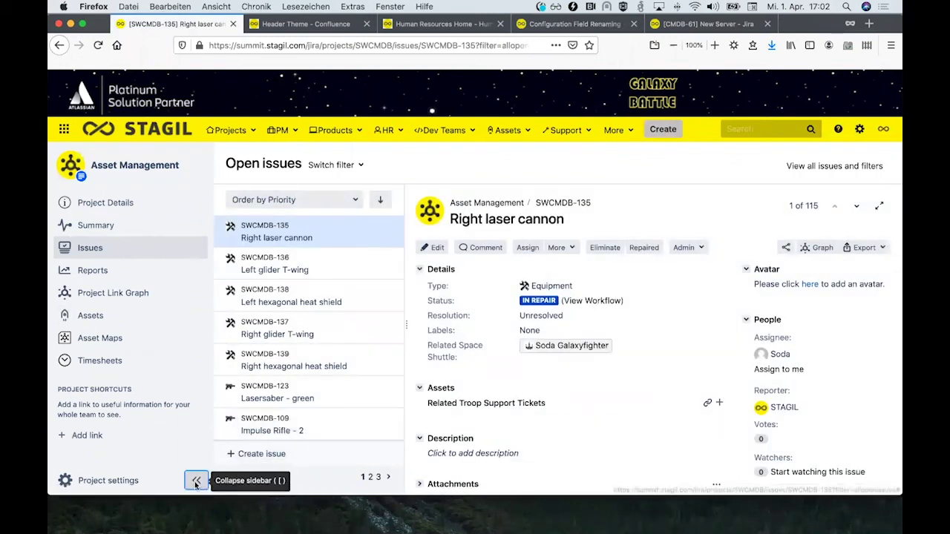
key("c")
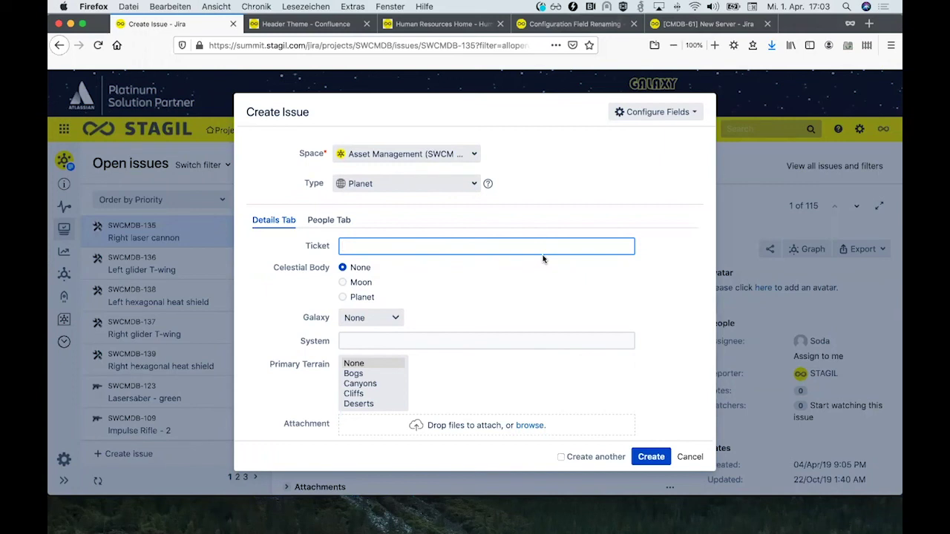
left_click(562, 27)
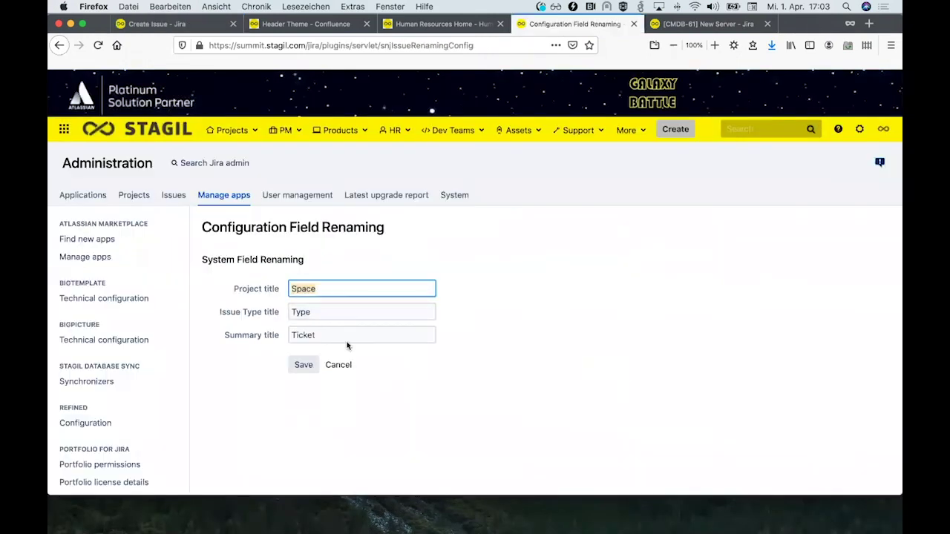